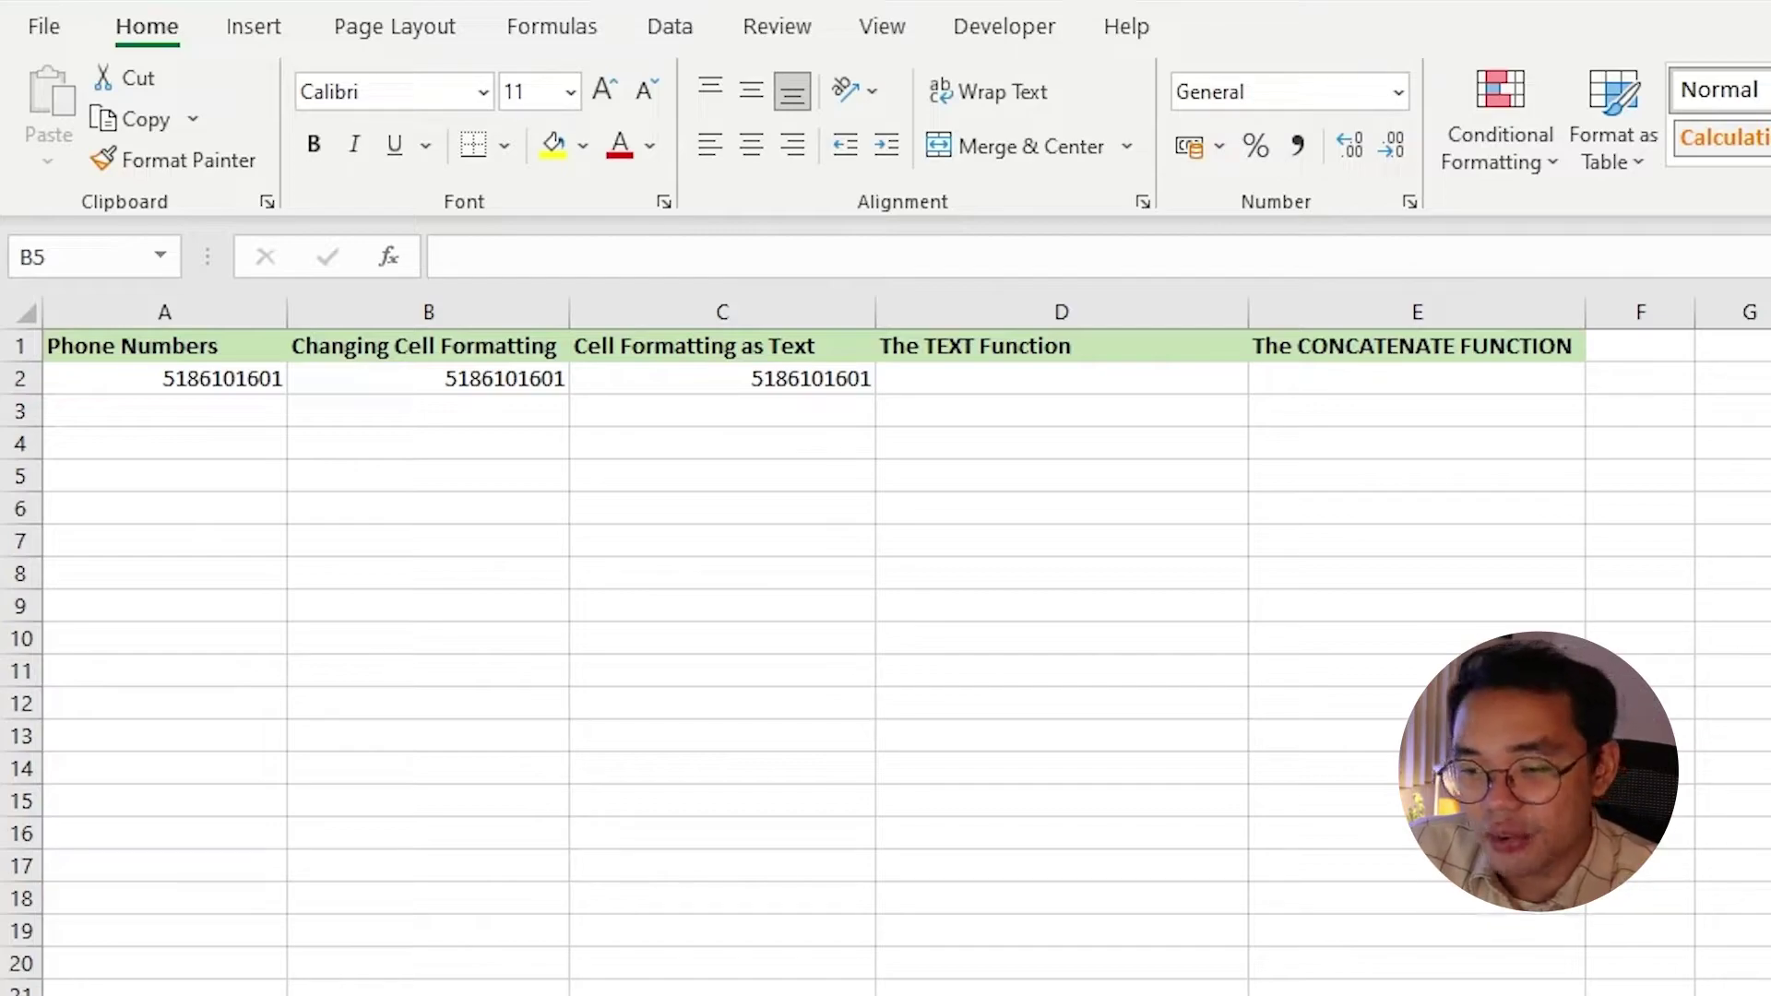
- Add a leading 0 to the phone number in A2
click(247, 377)
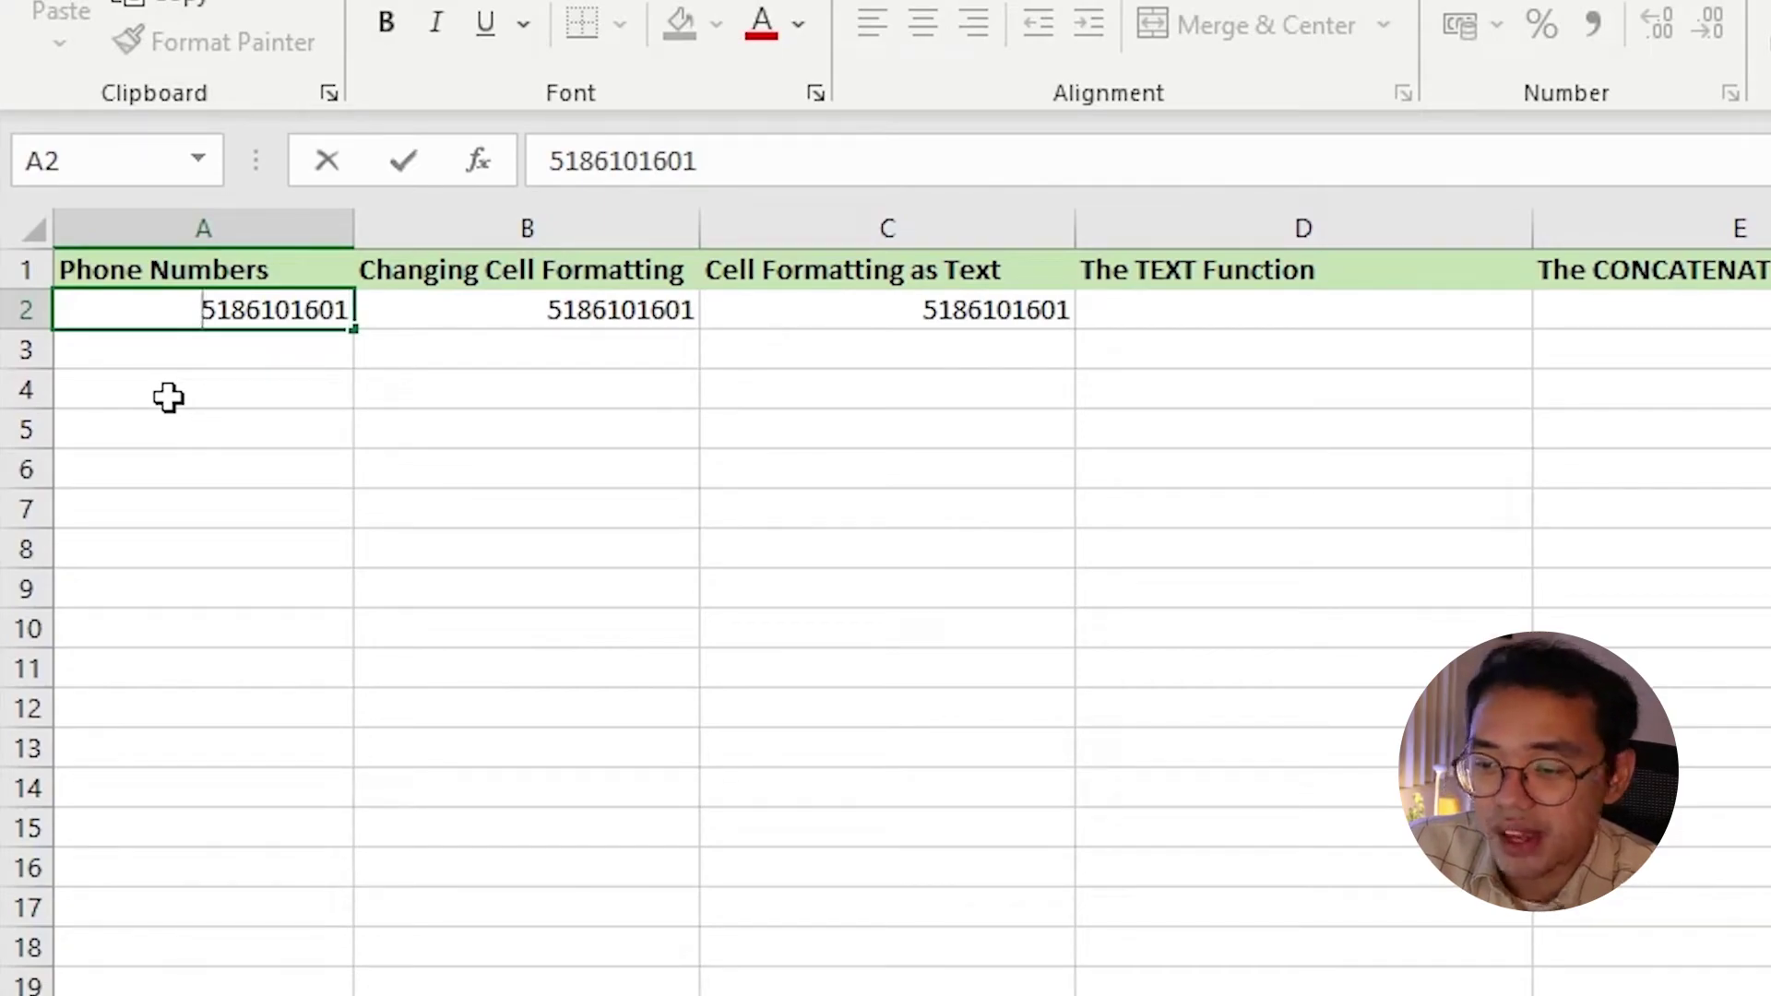
text(0)
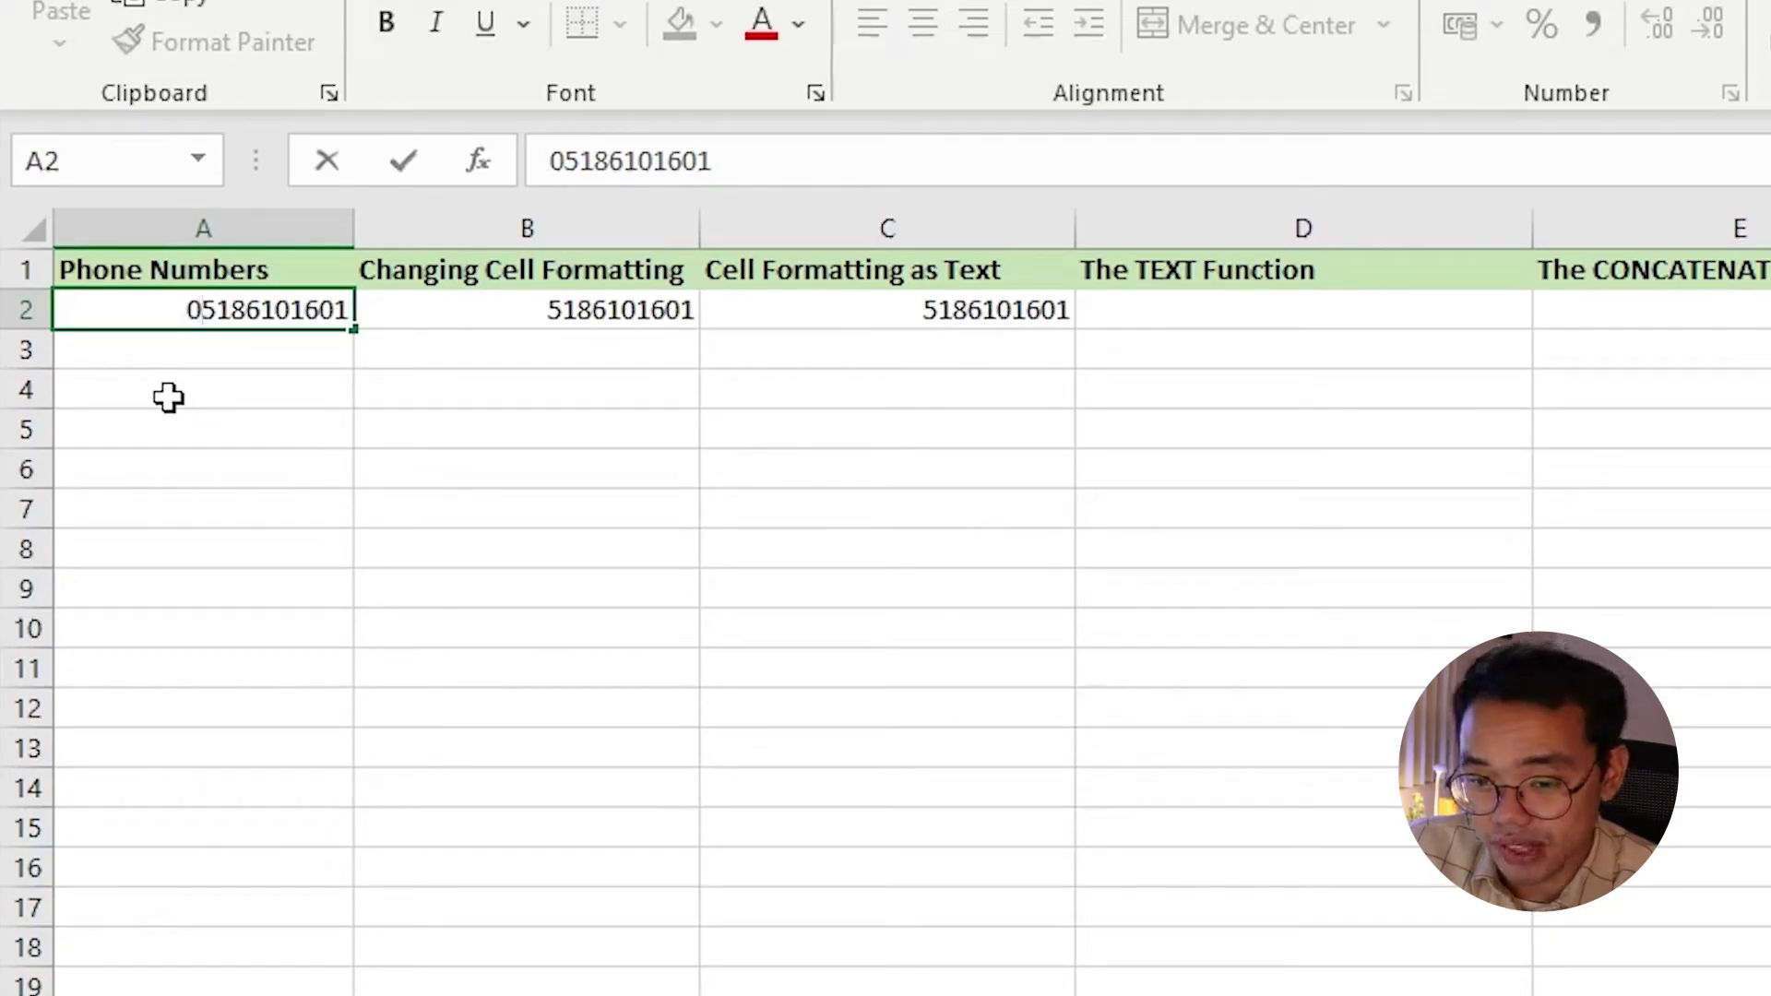
key(Return)
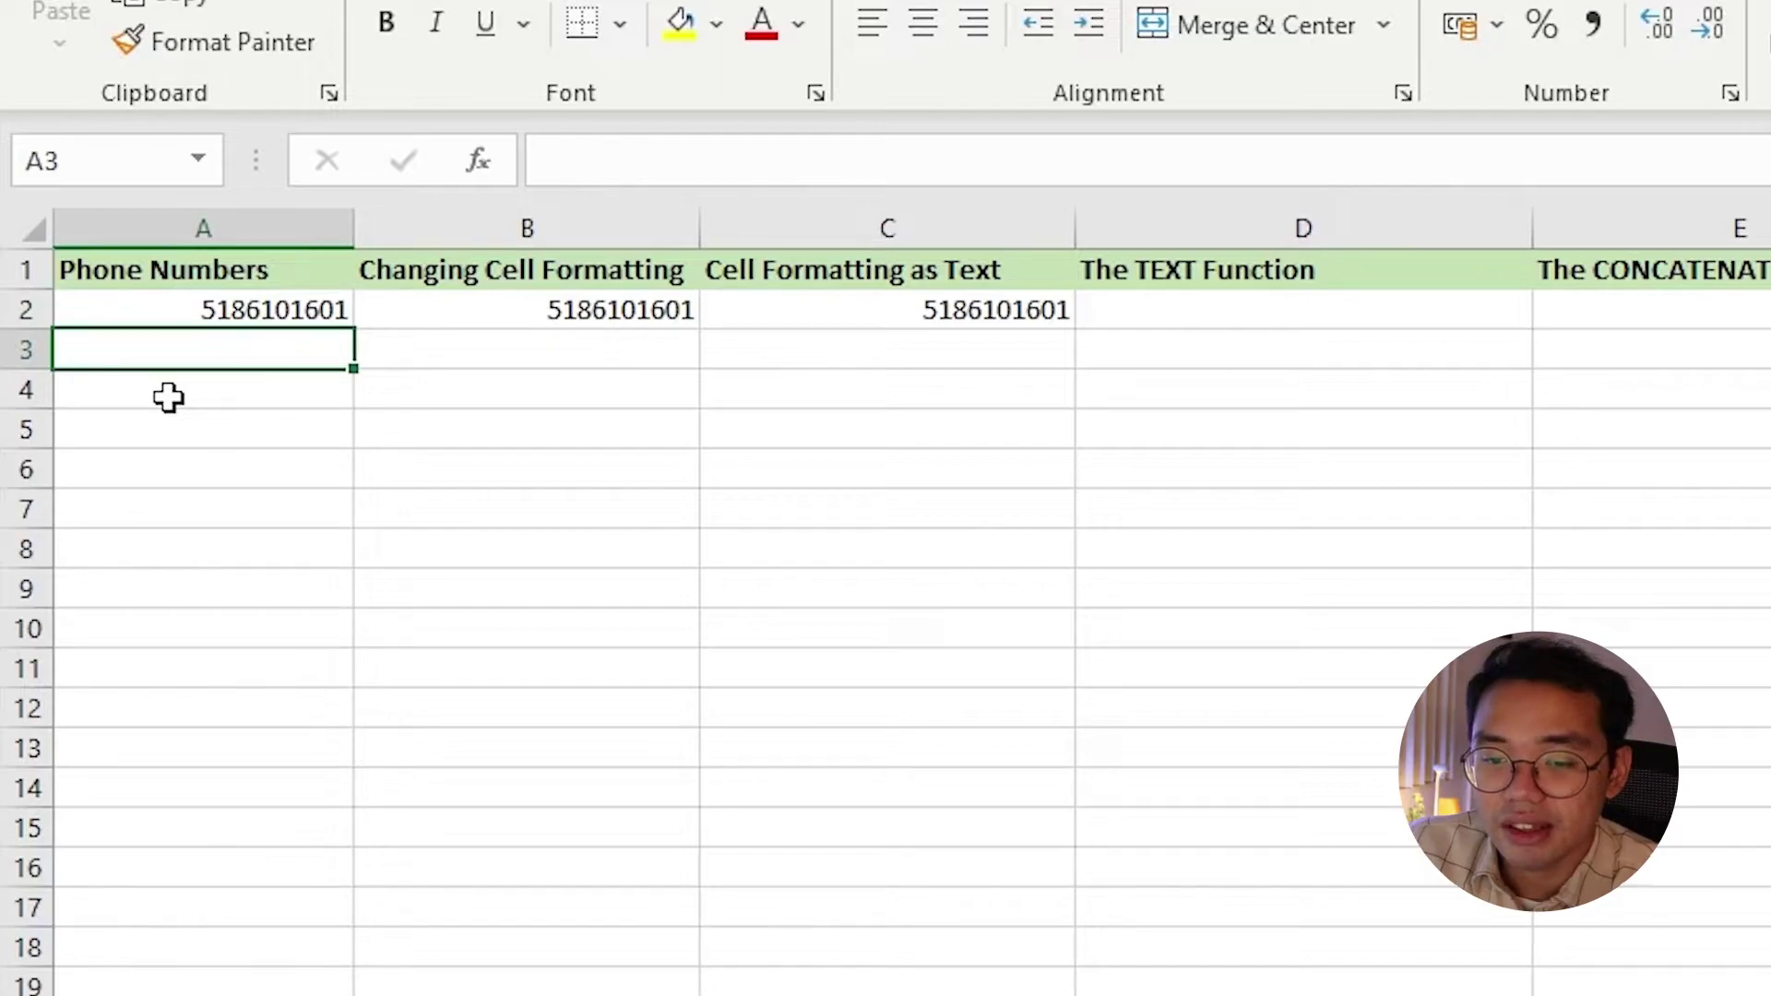
- Bring up Format Cells for B2 with the Custom number category showing
click(420, 312)
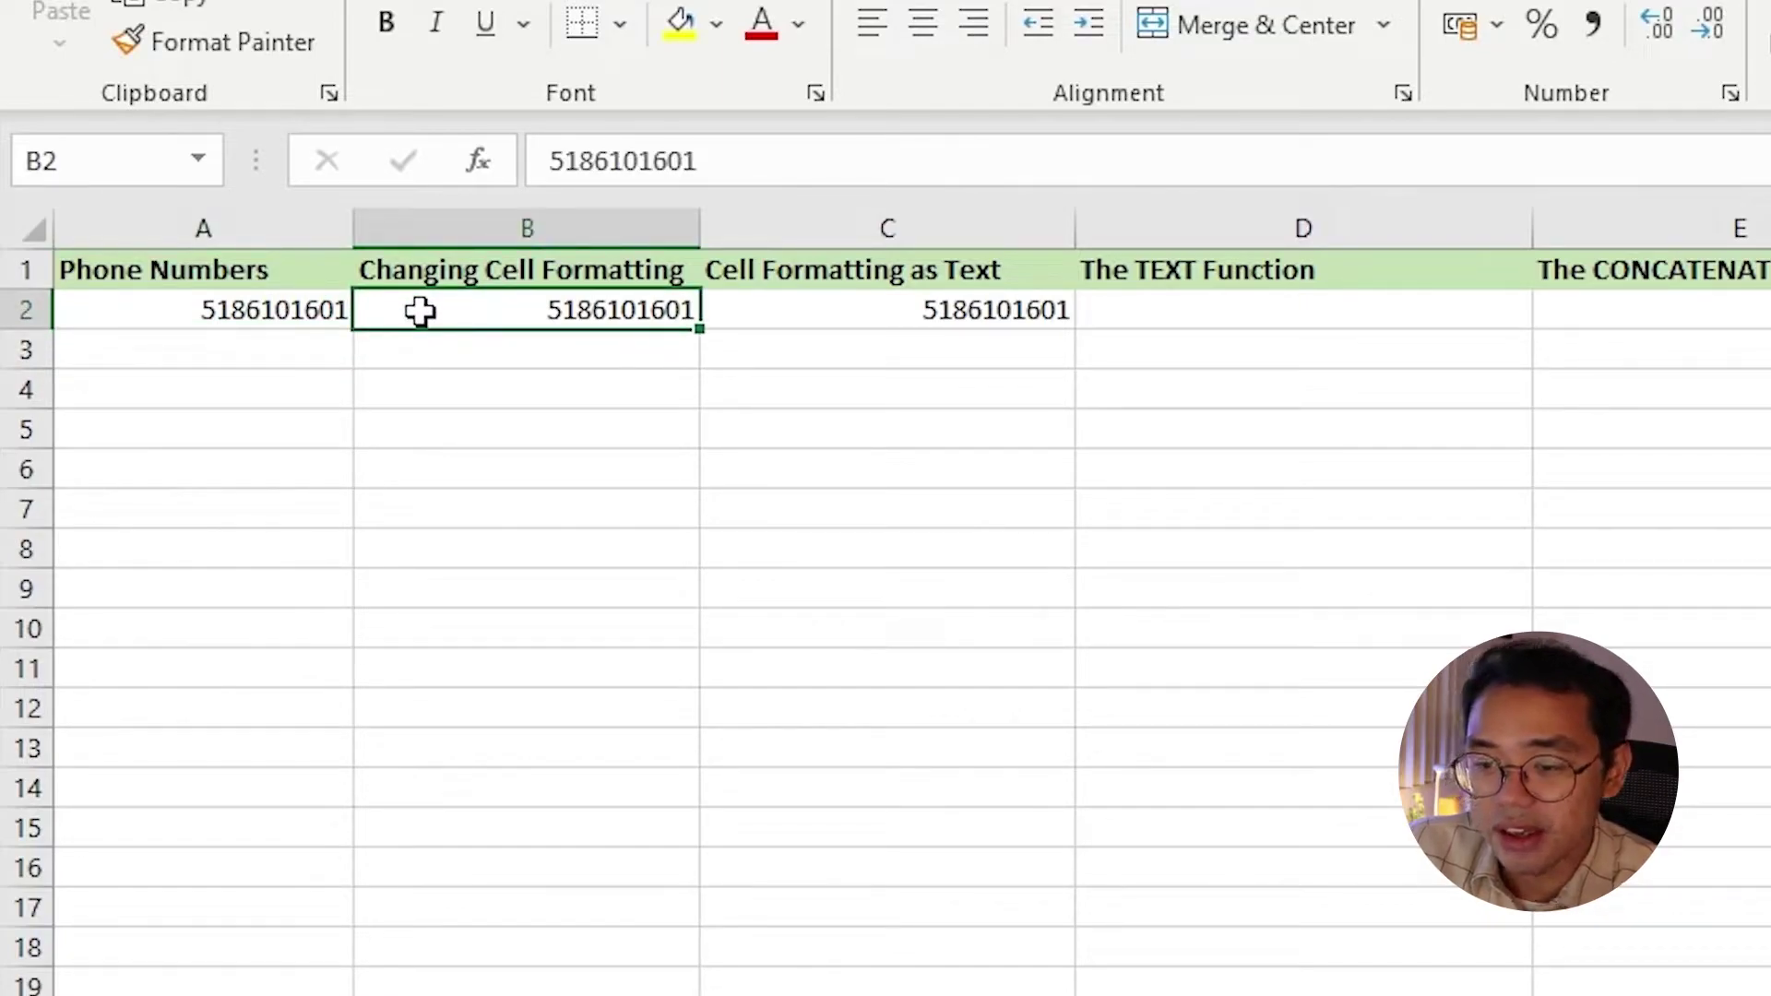
right_click(405, 317)
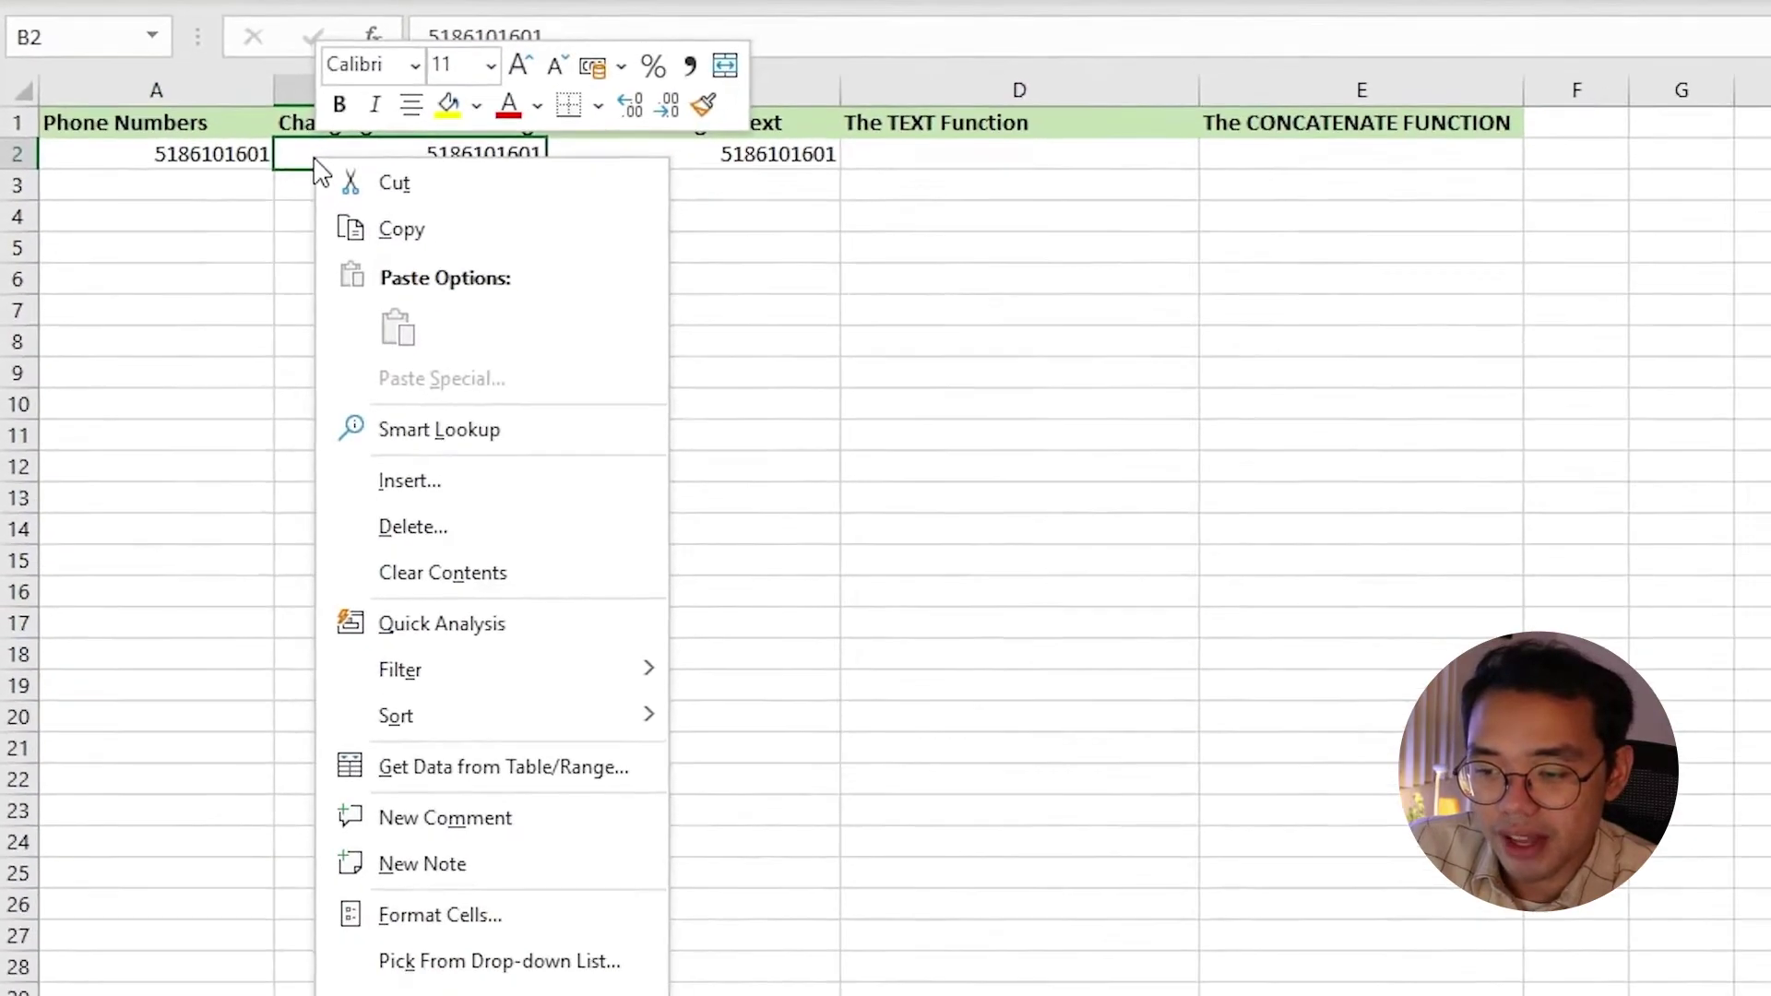
click(351, 917)
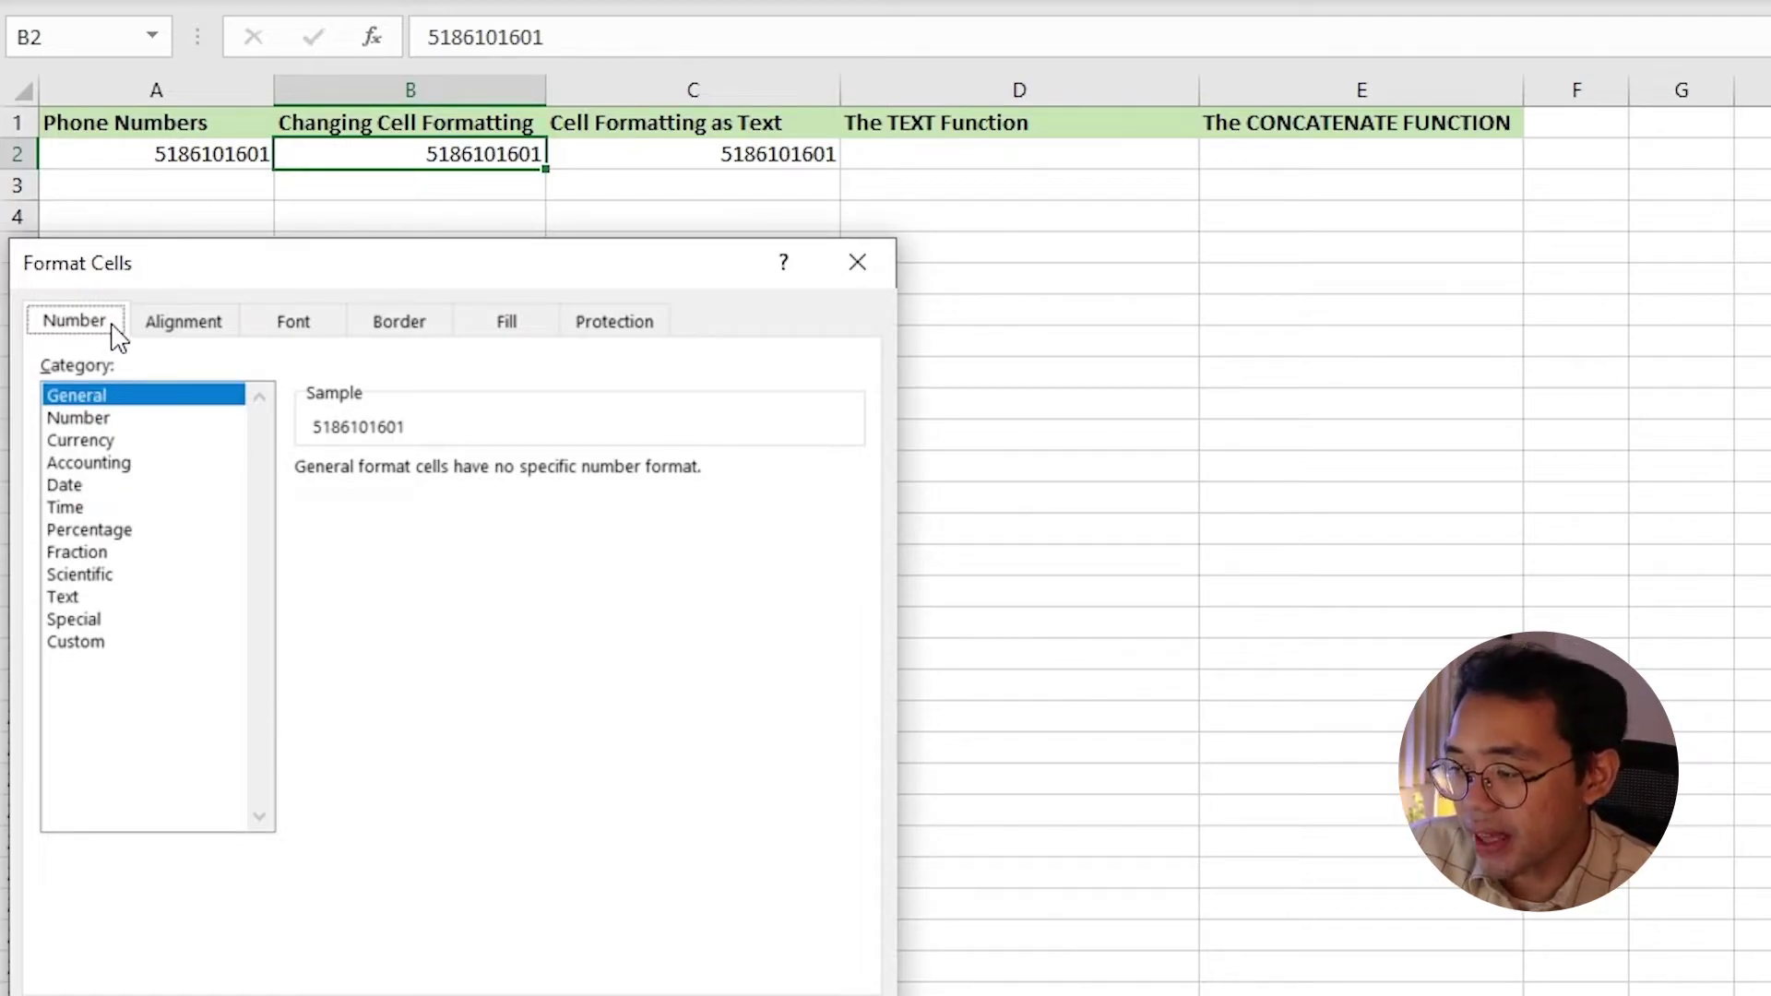
click(132, 646)
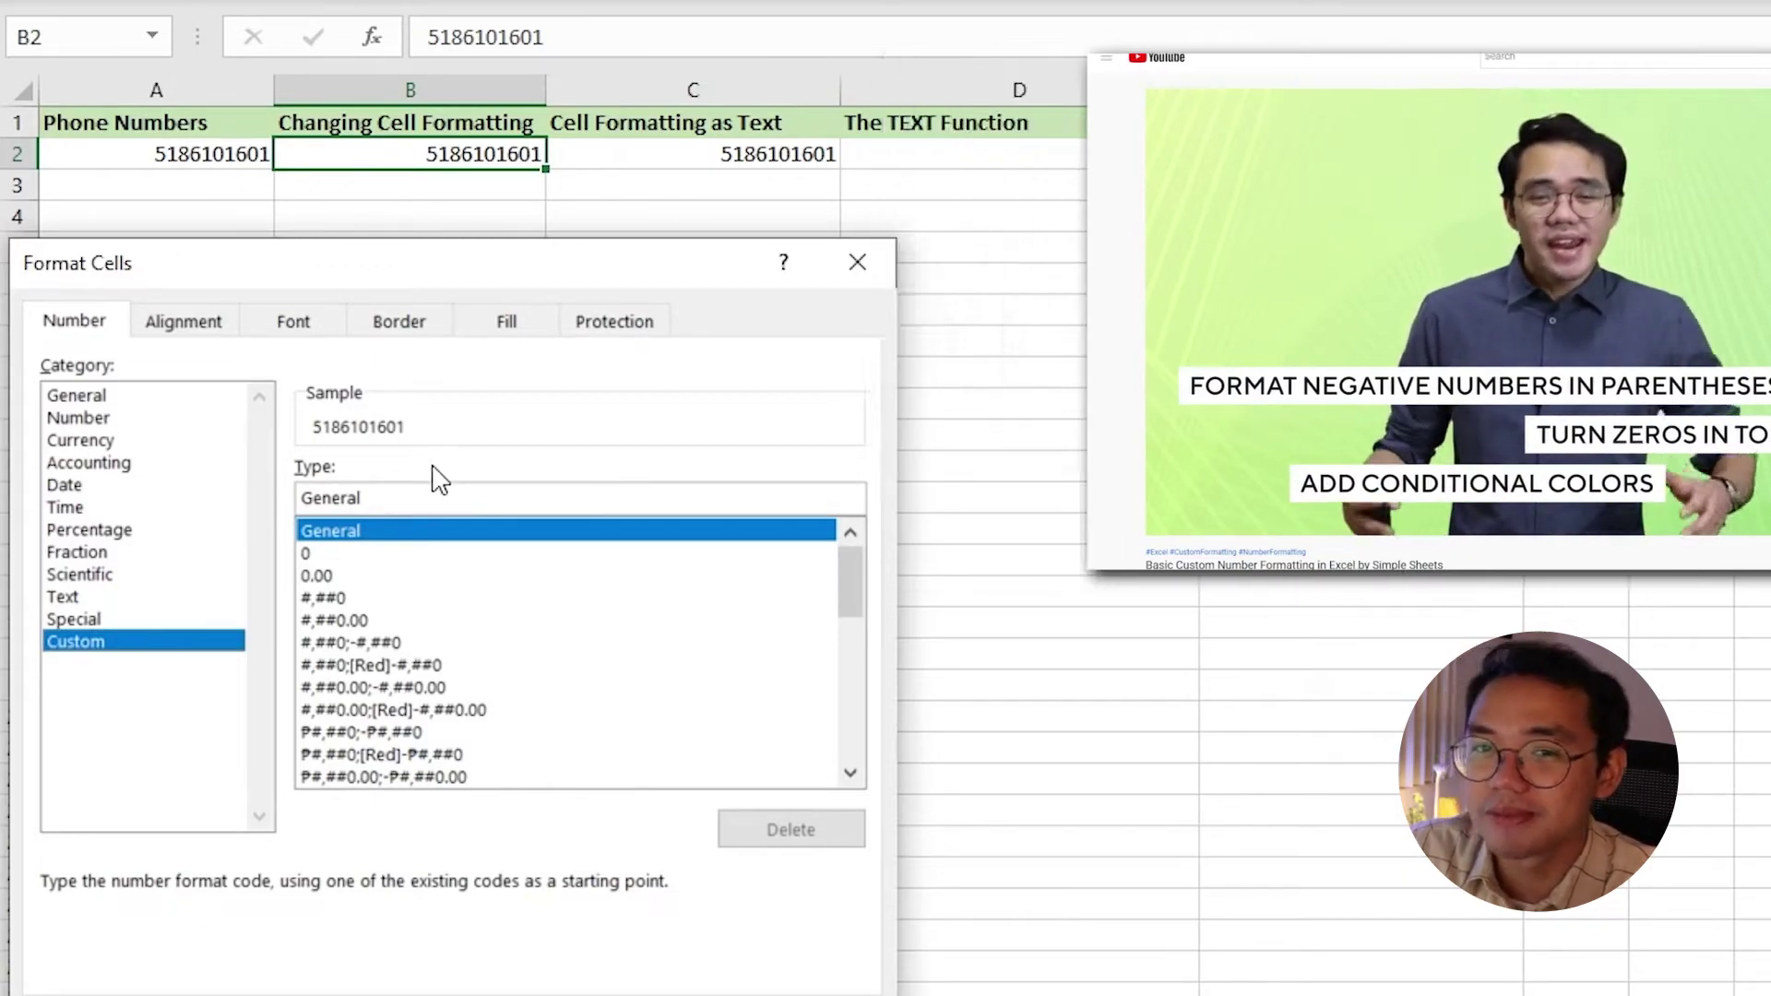
double_click(447, 489)
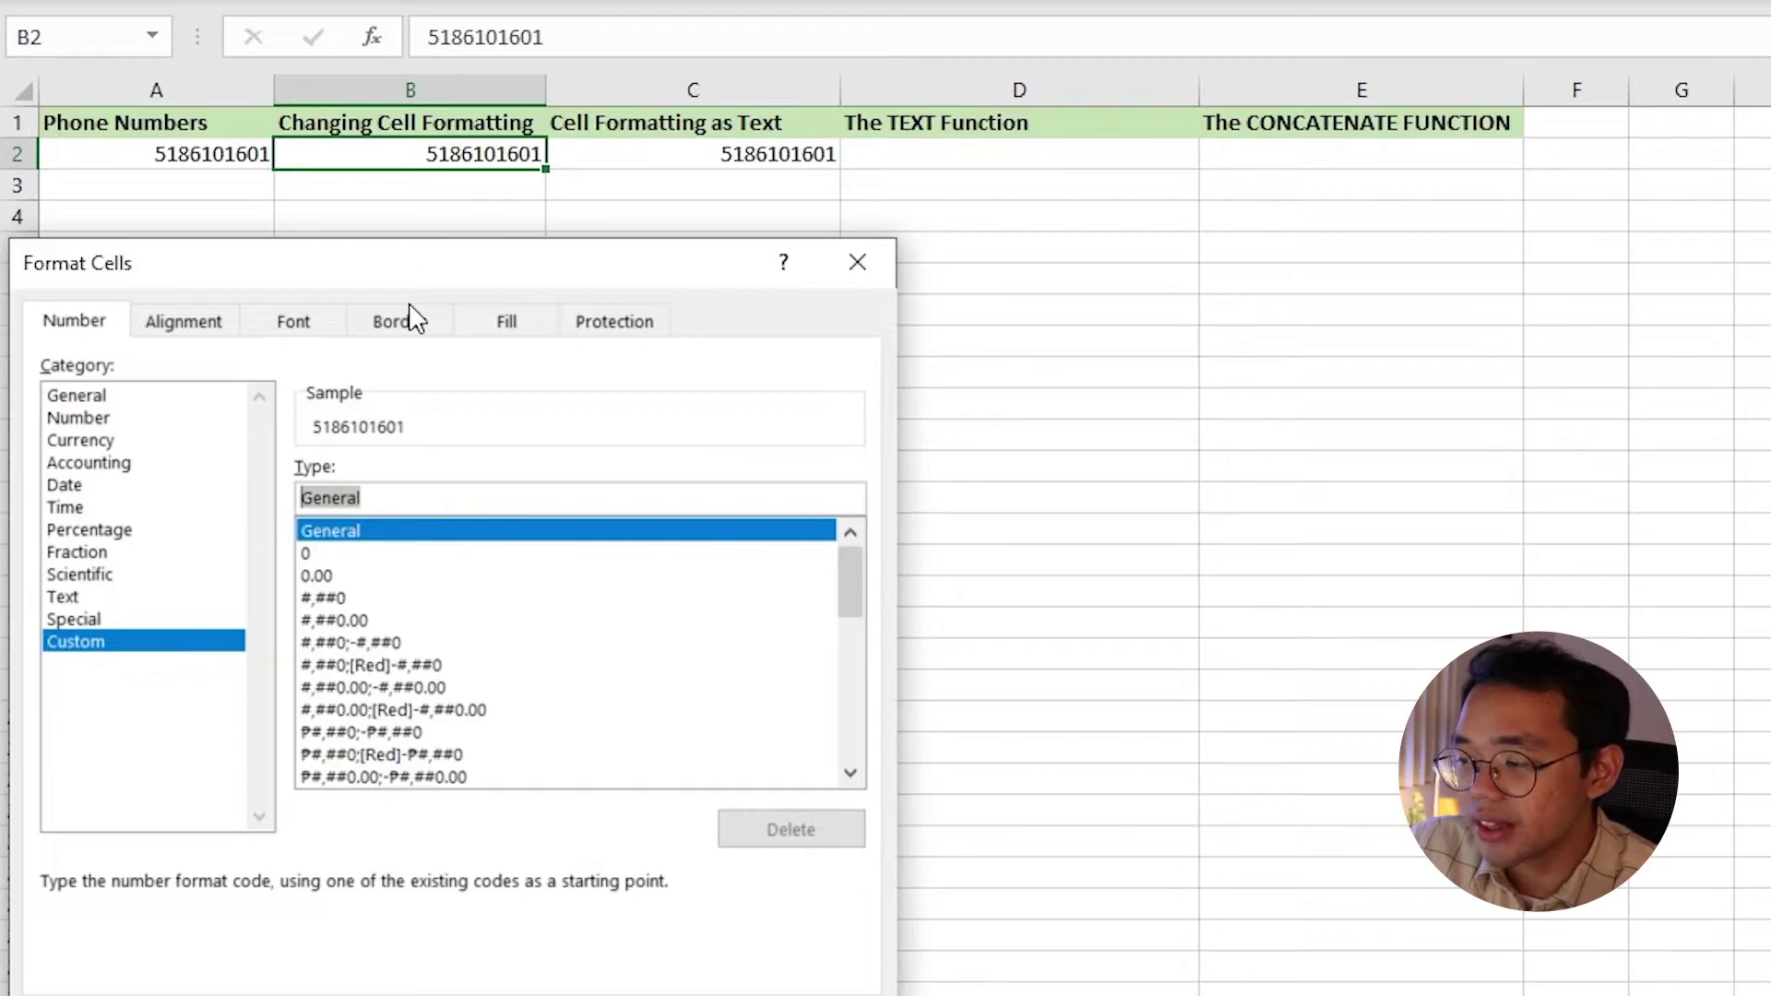
text(0000000)
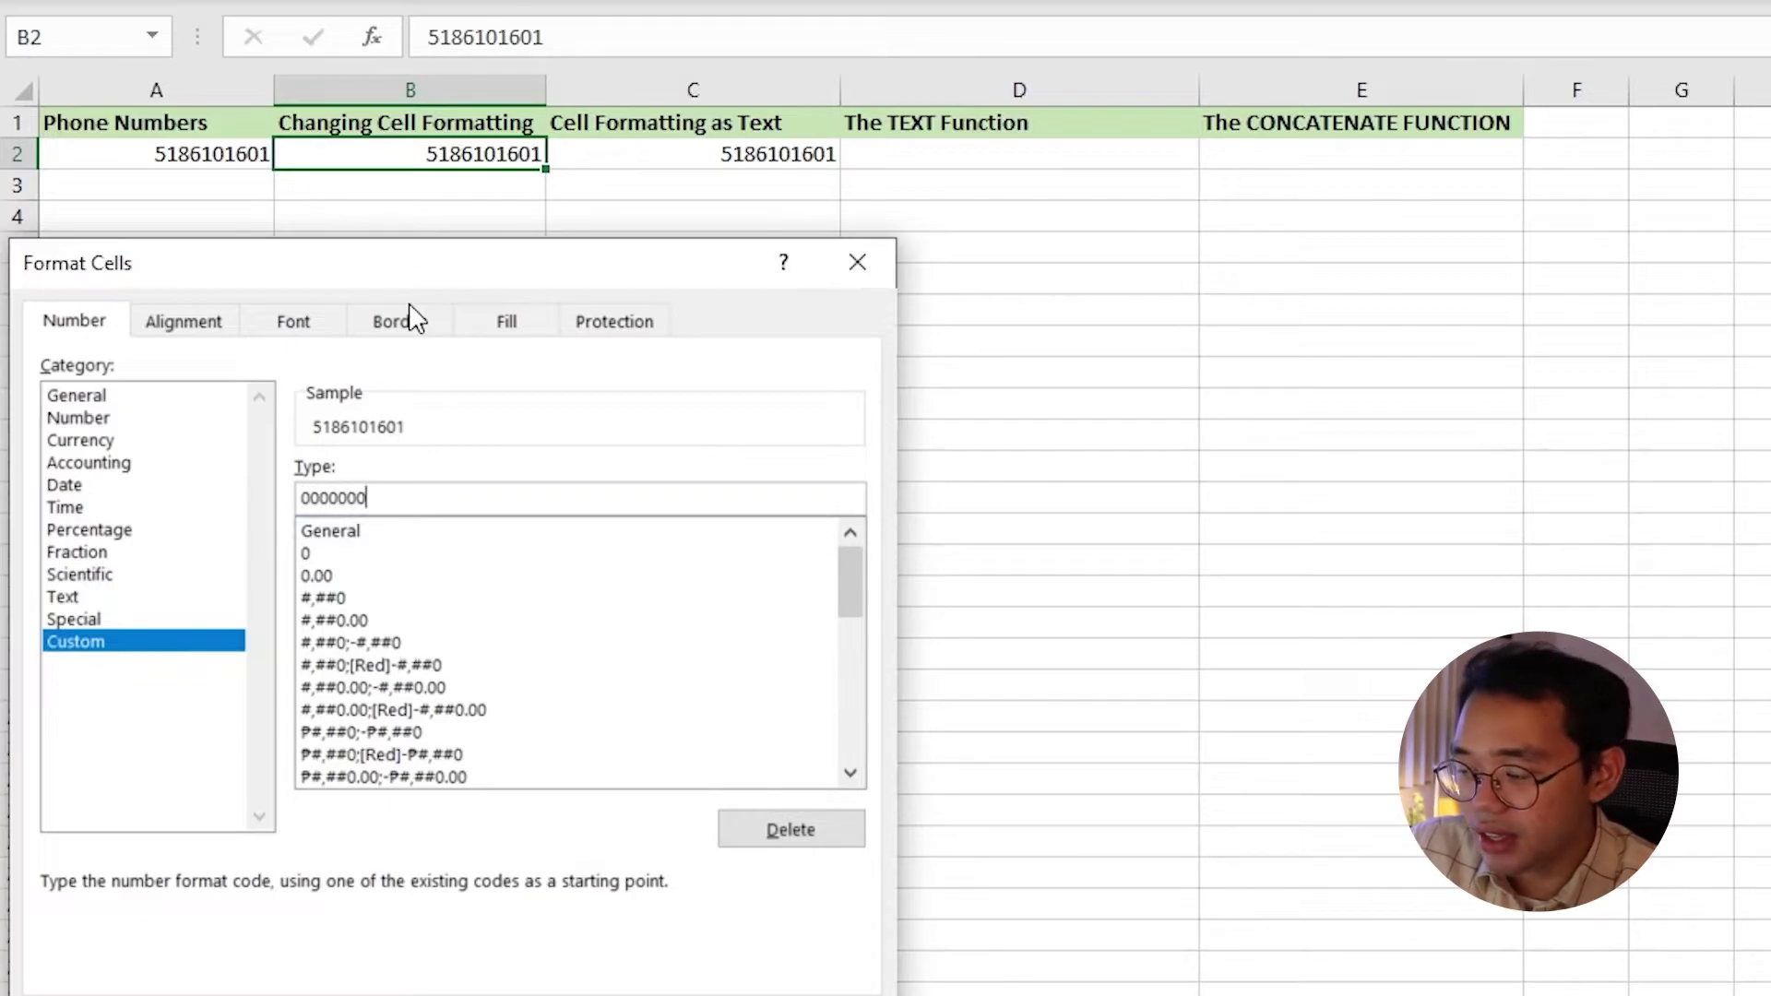
text(0000)
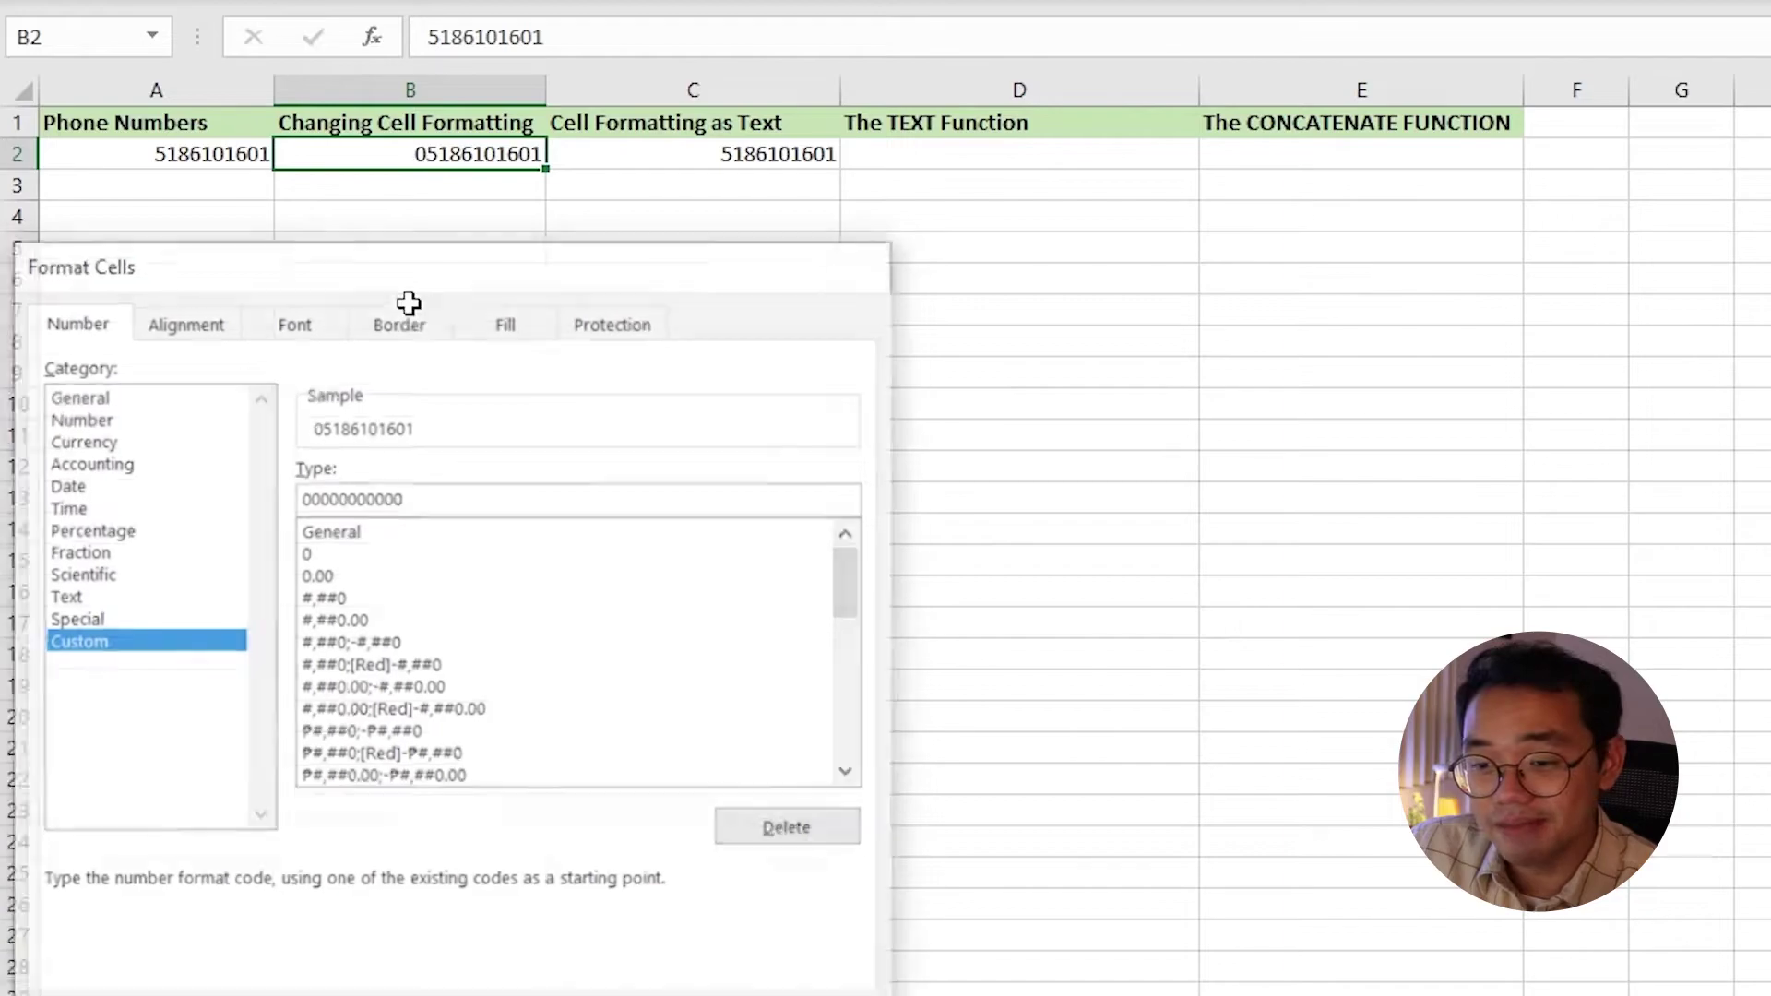
key(Return)
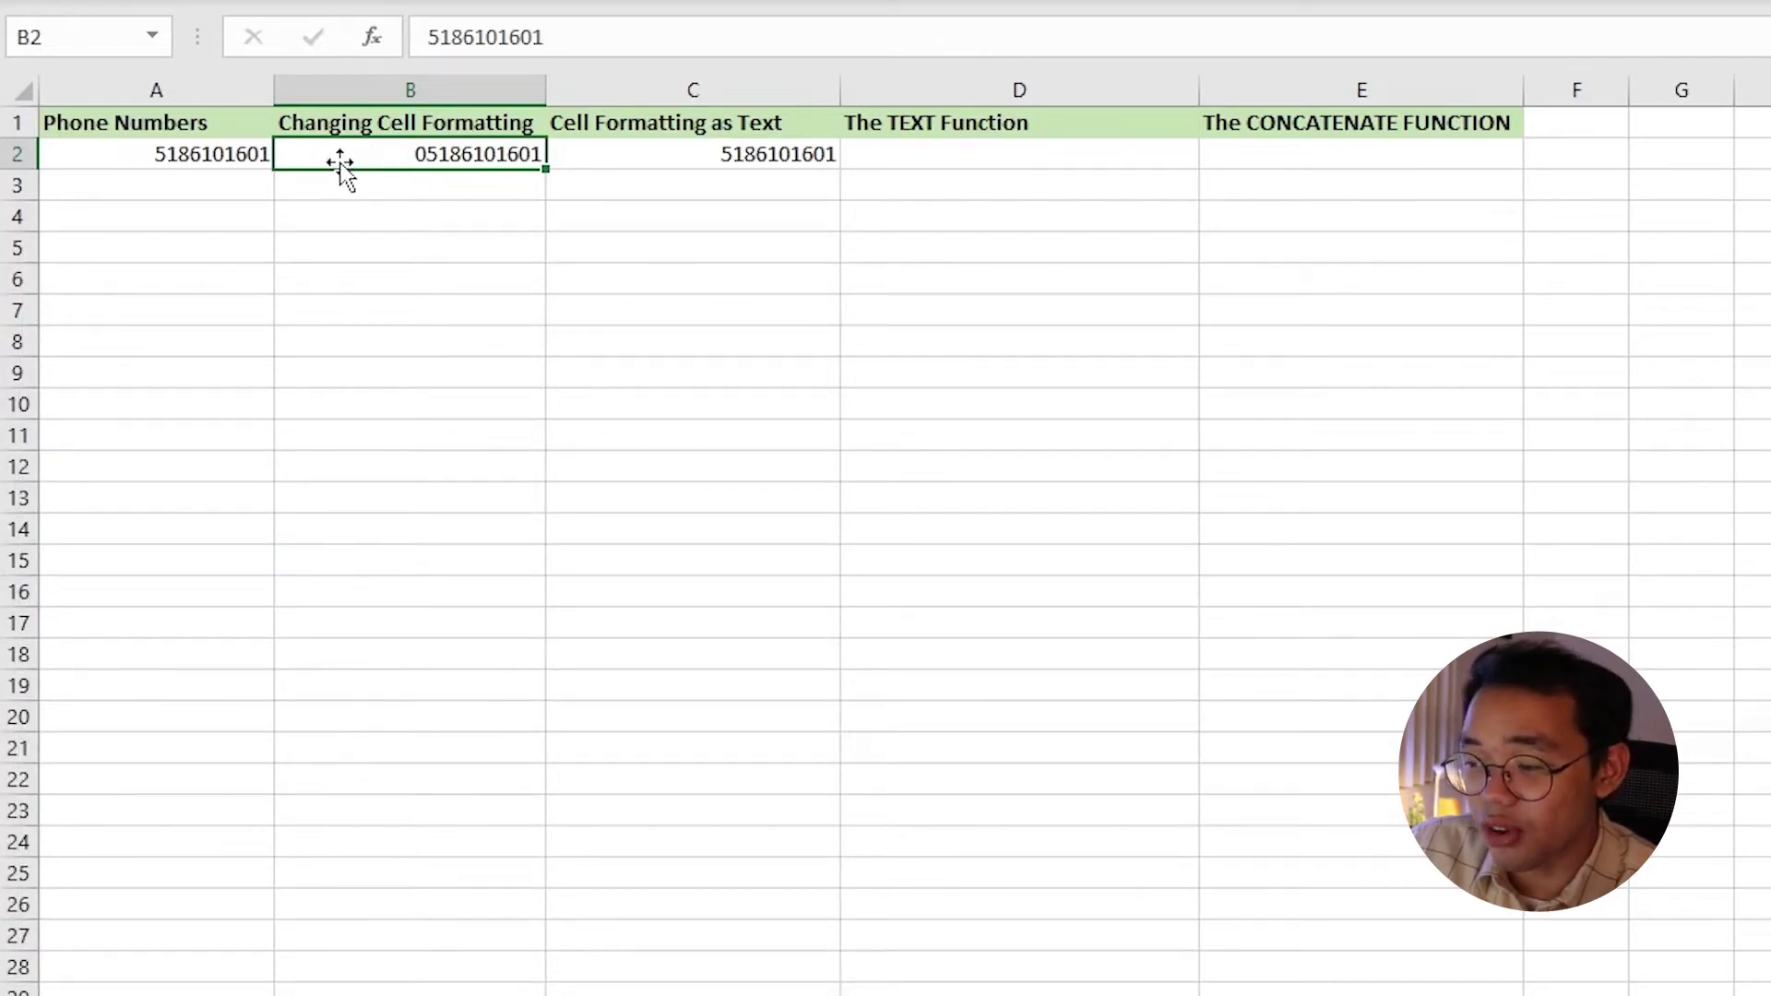
click(348, 258)
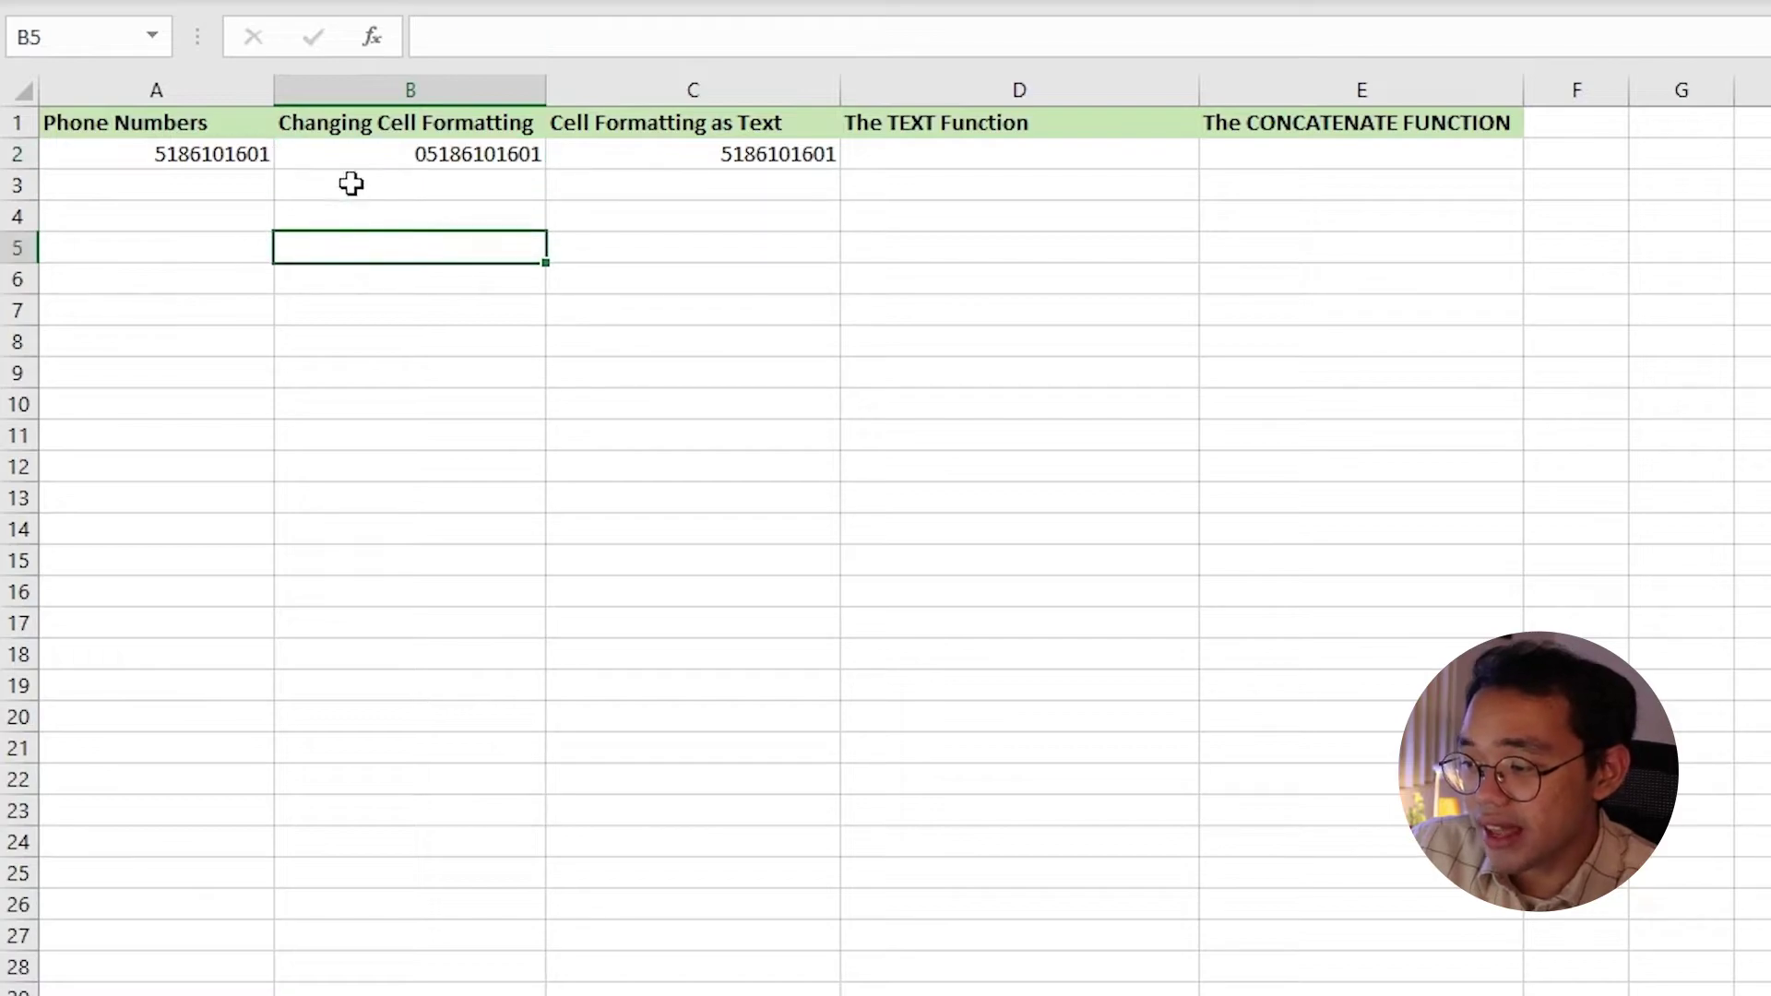
key(Up)
key(Up)
key(Up)
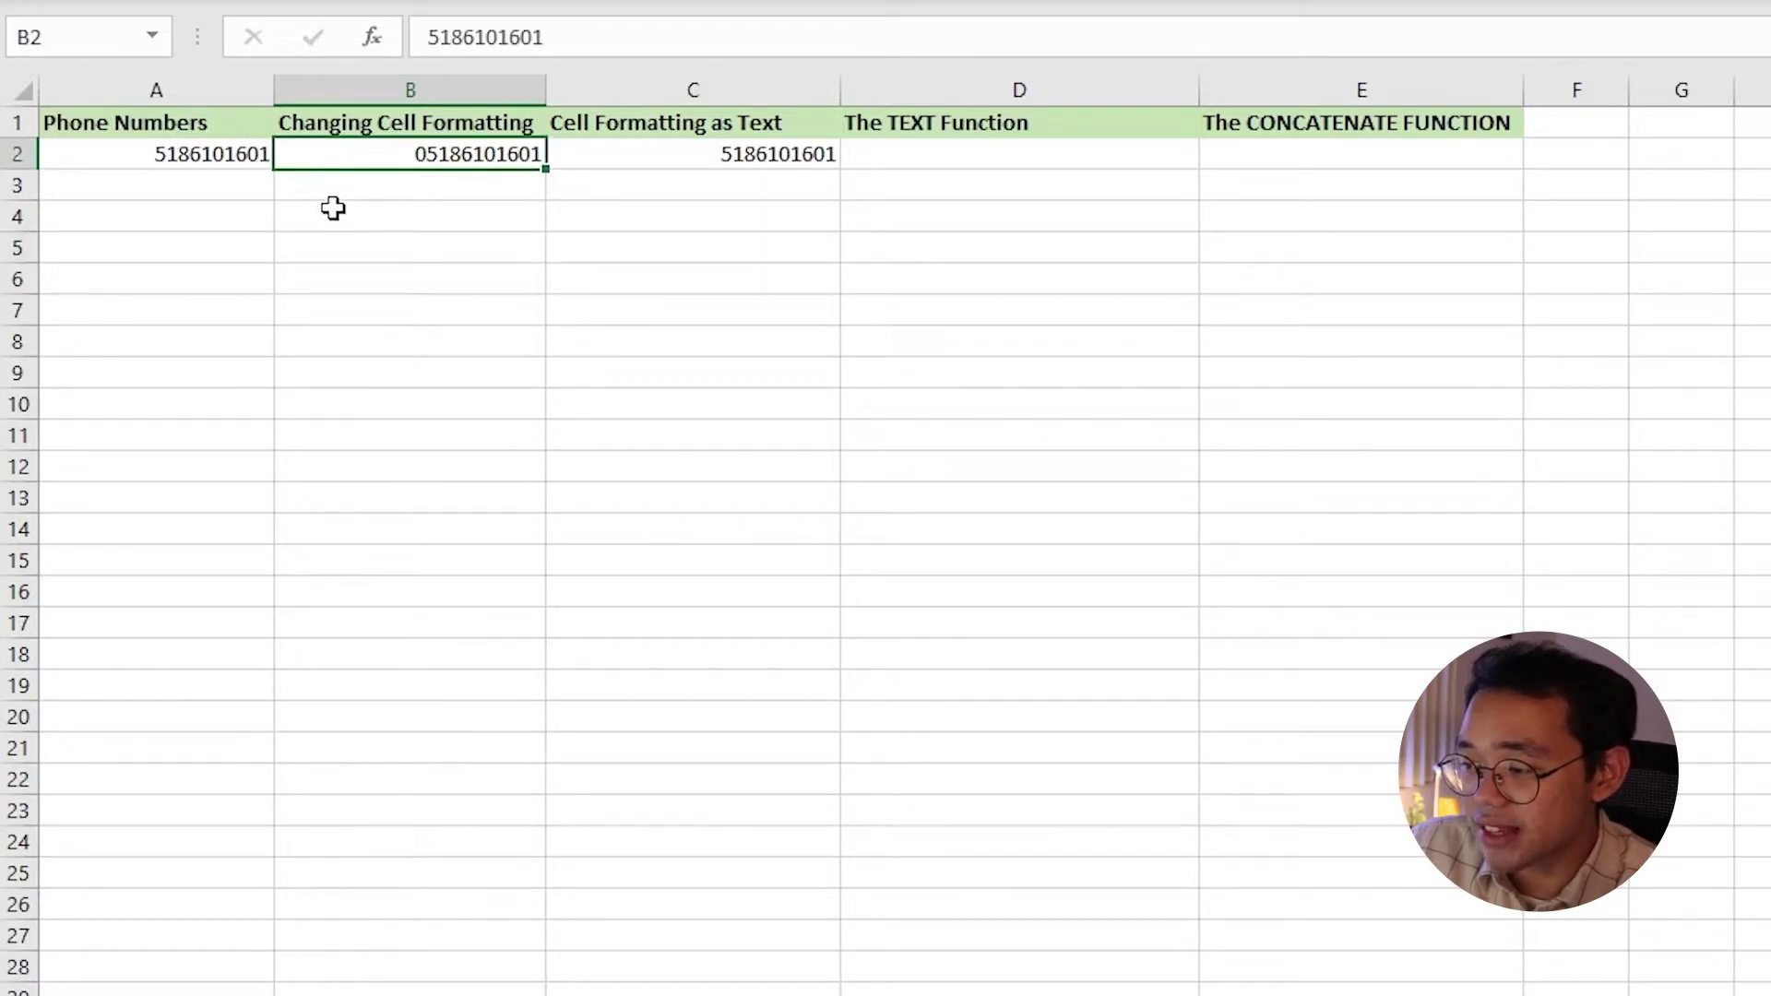
double_click(369, 155)
click(355, 242)
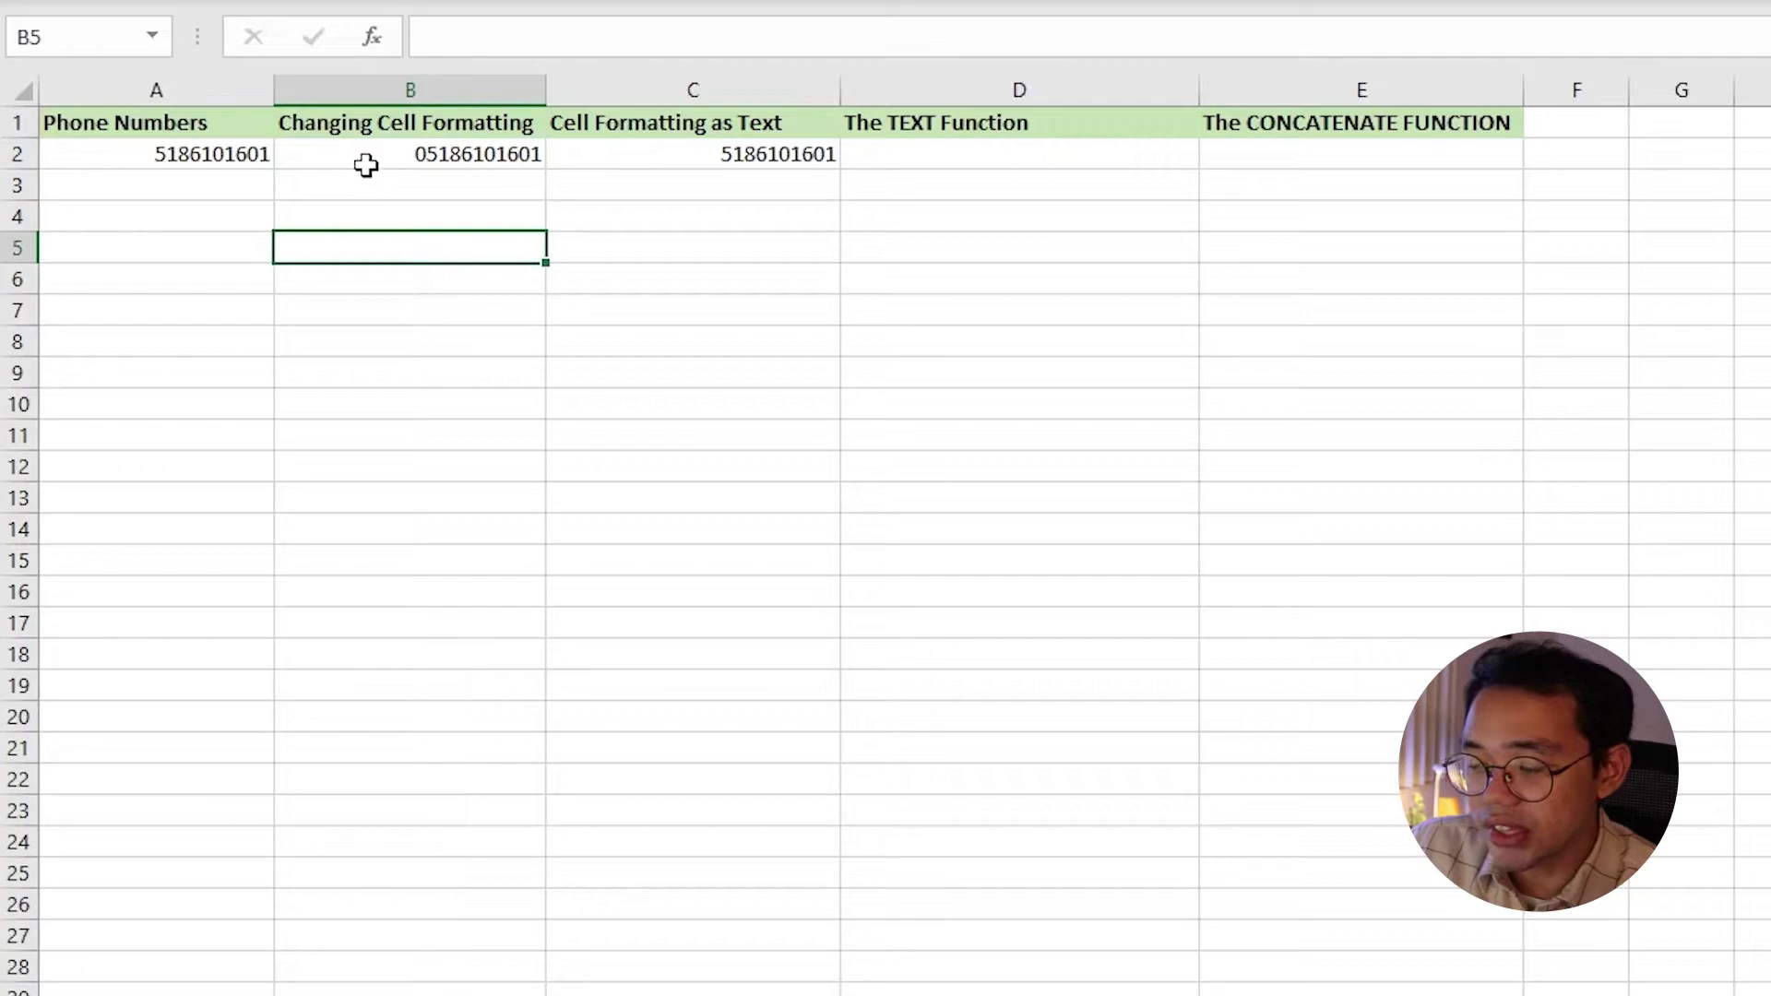
click(367, 164)
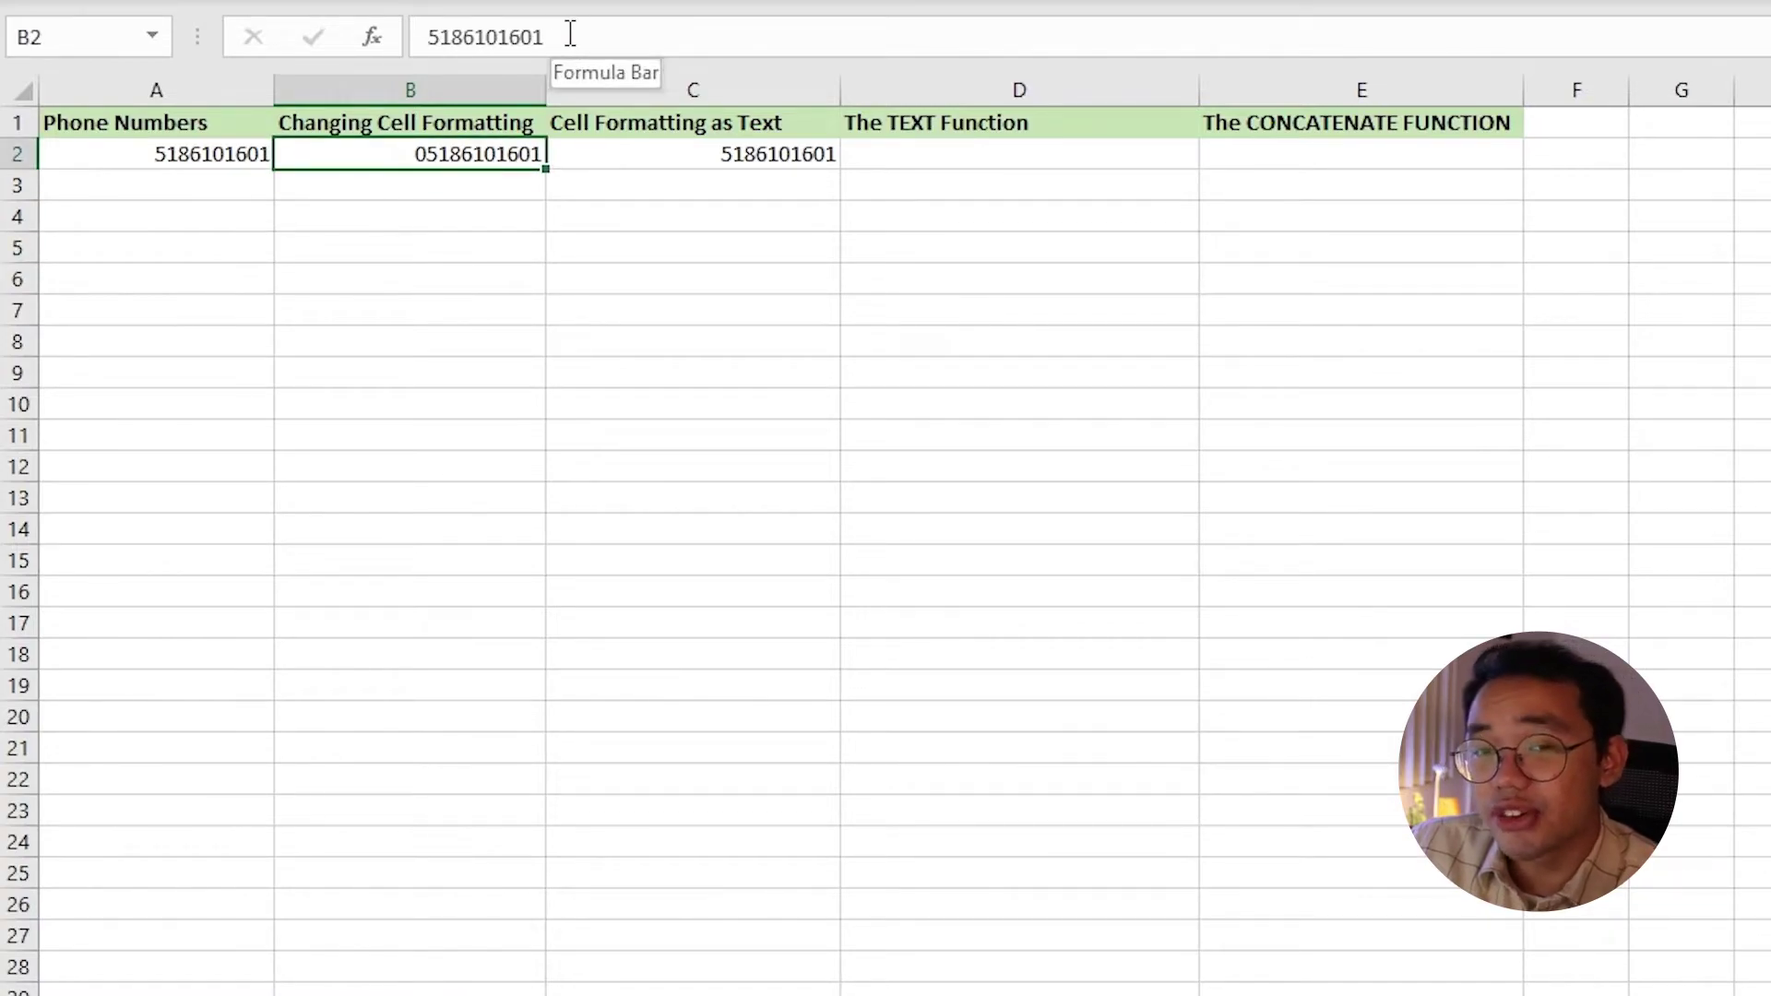
drag(571, 34, 356, 47)
text(123)
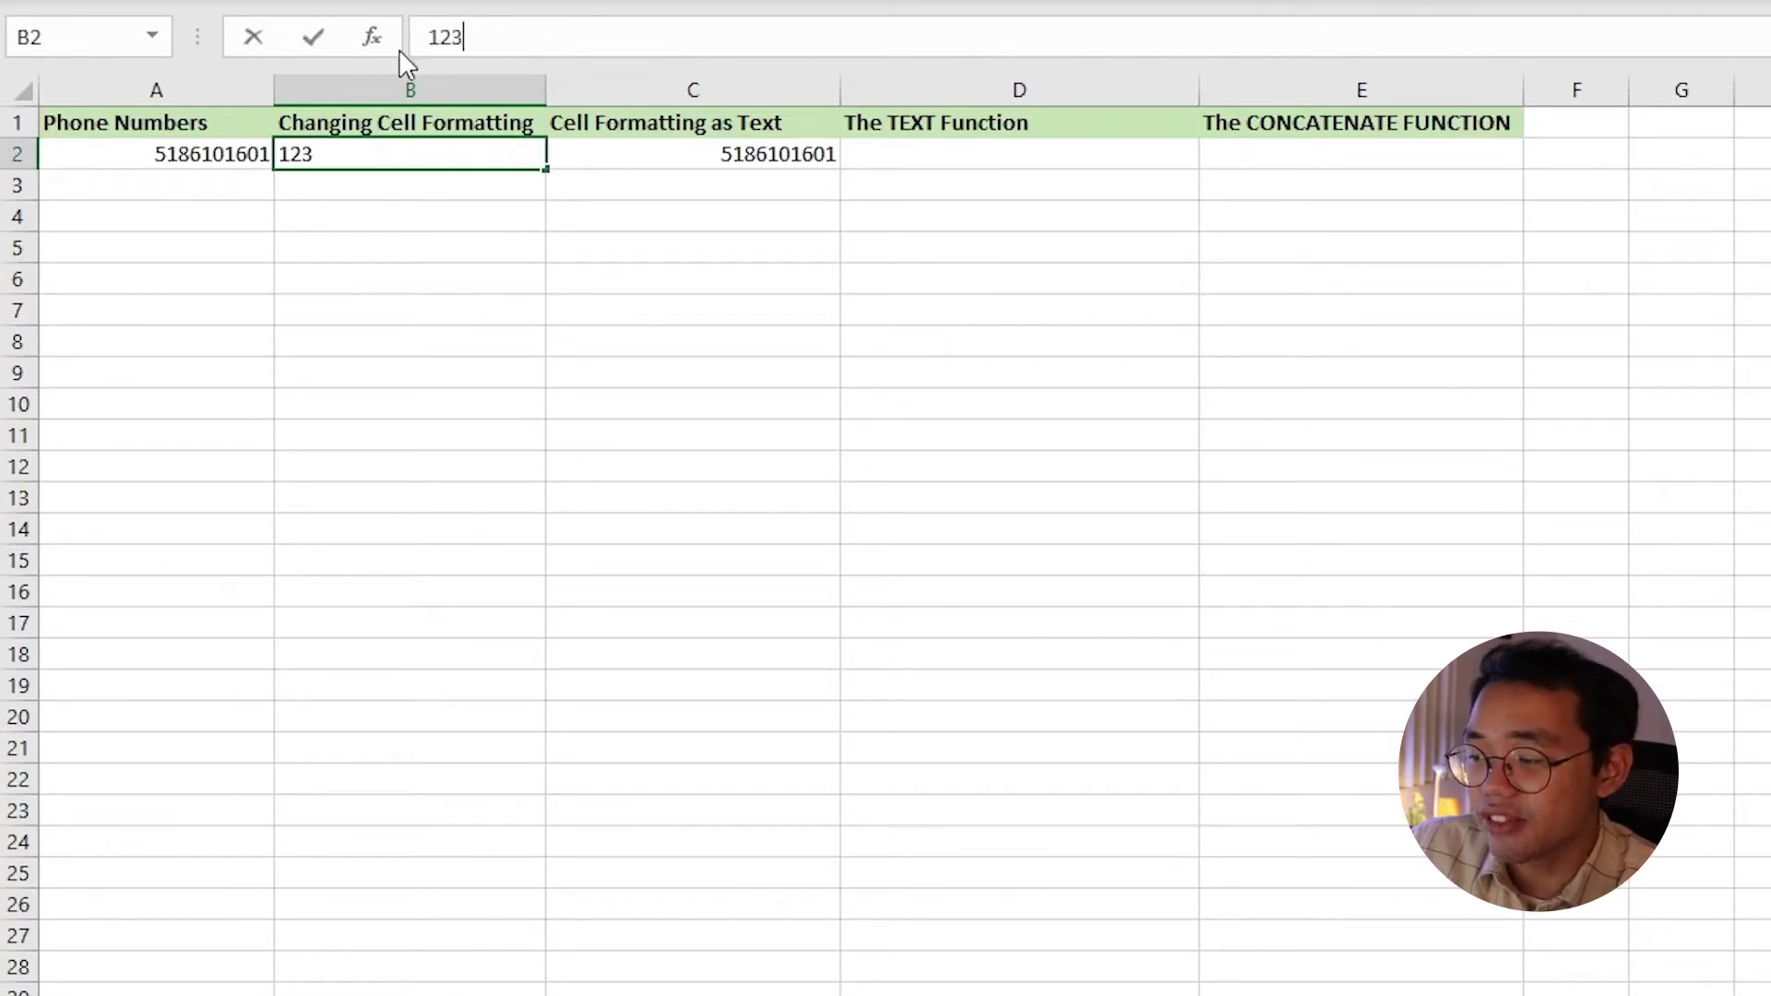
key(Return)
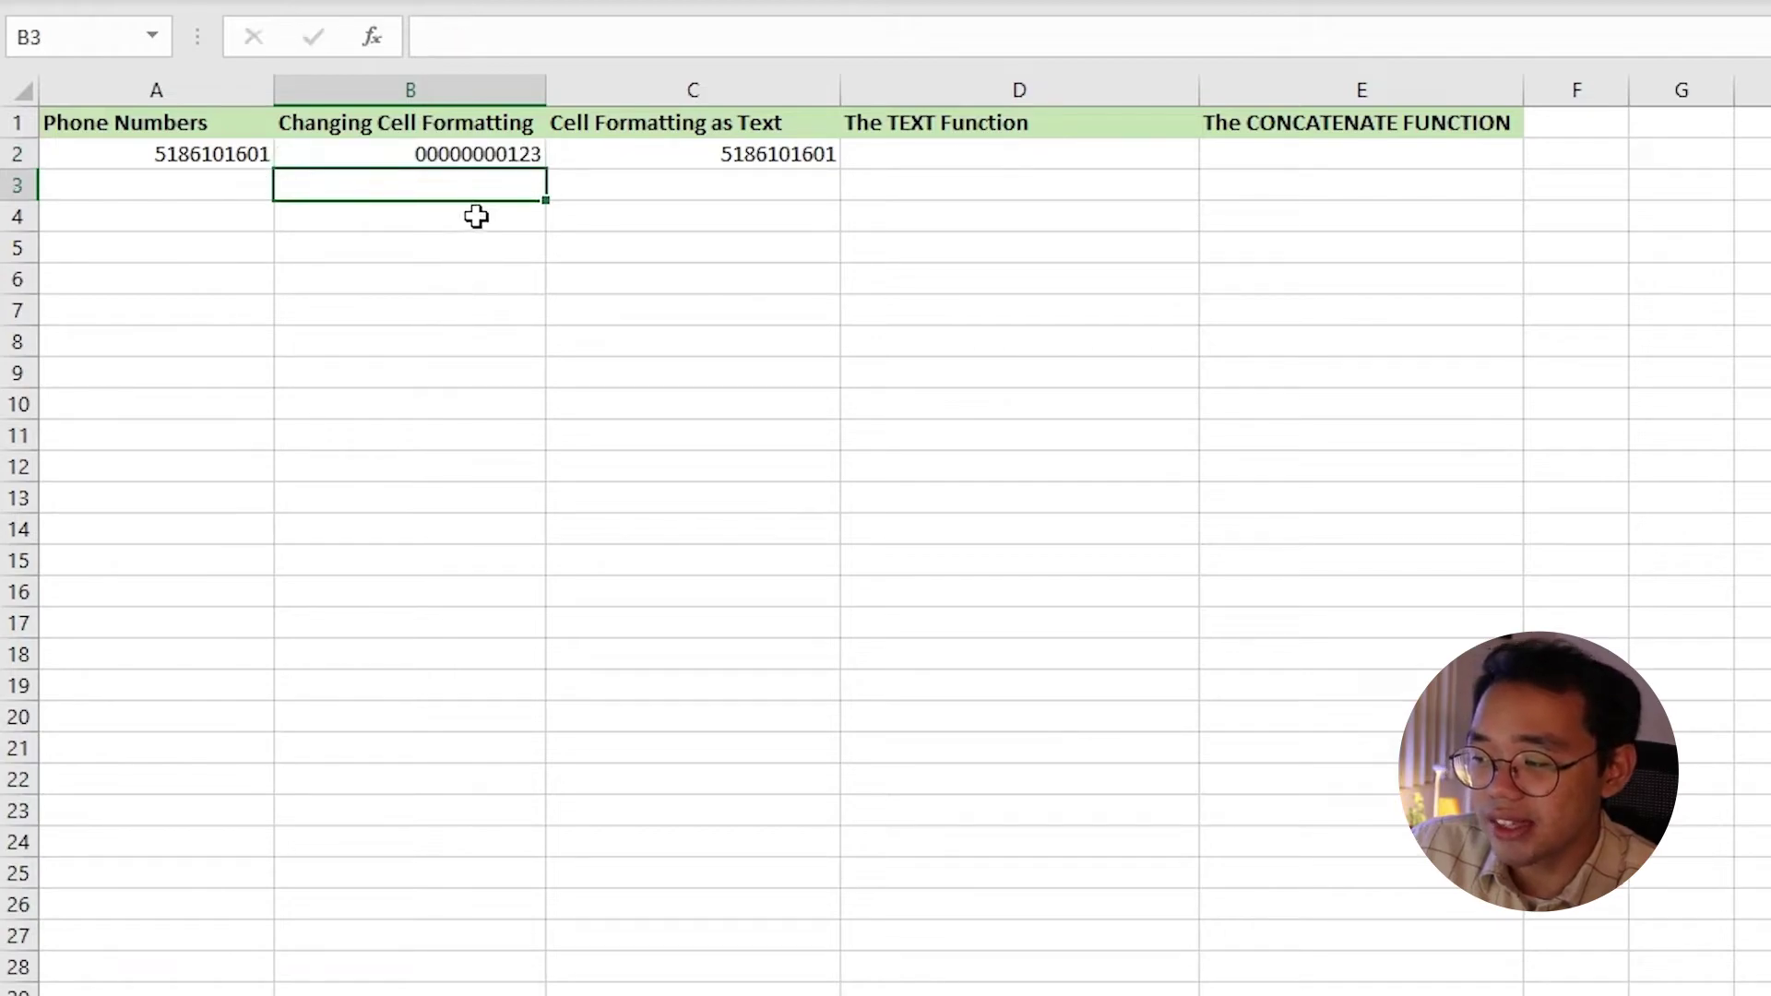
click(475, 123)
click(489, 161)
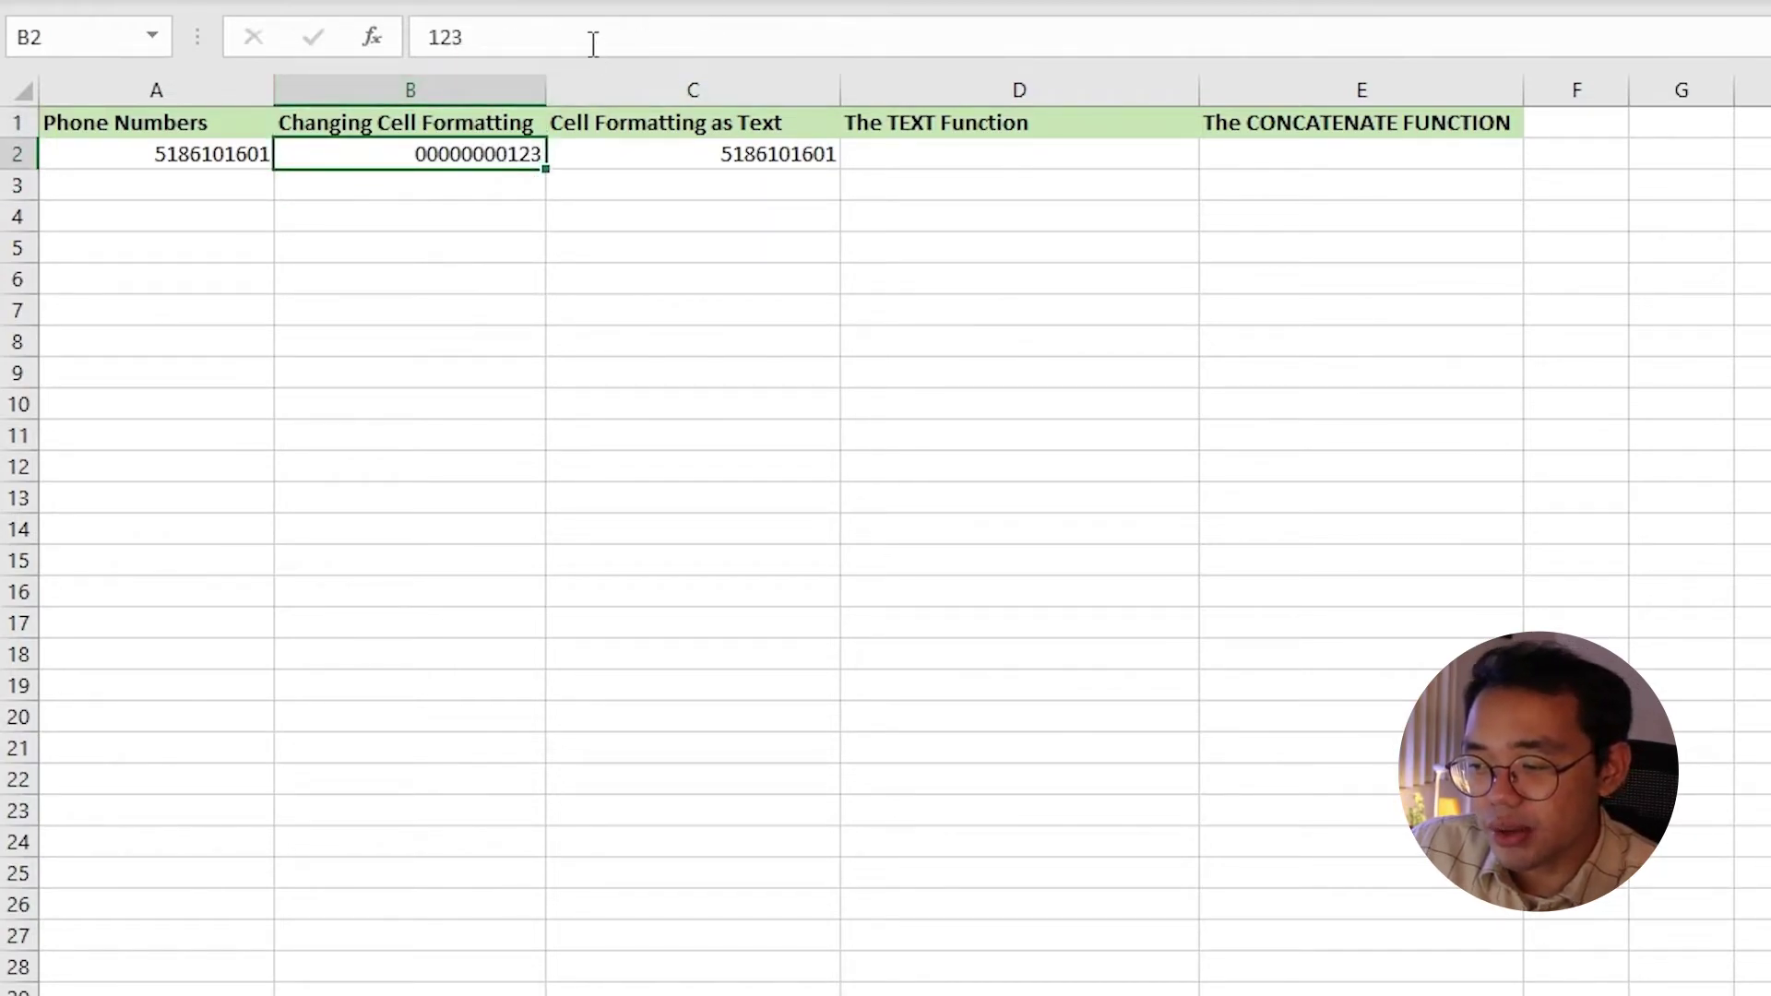
drag(593, 41, 366, 50)
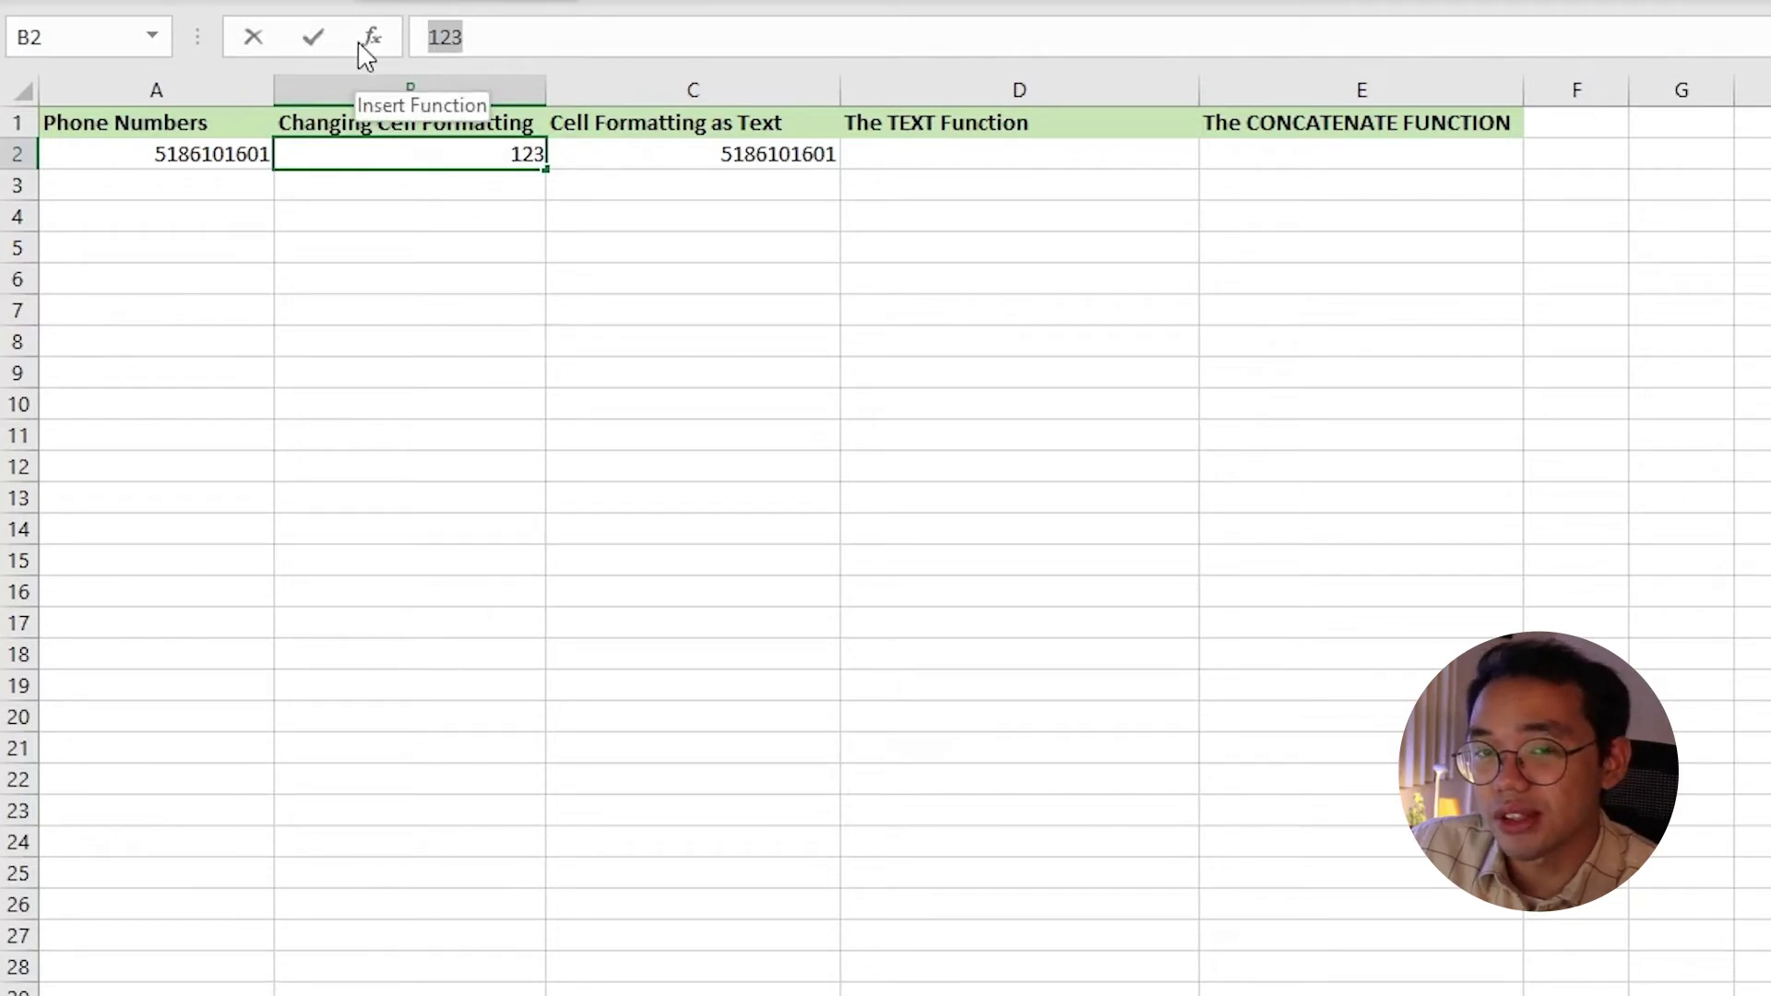
text(999999999999)
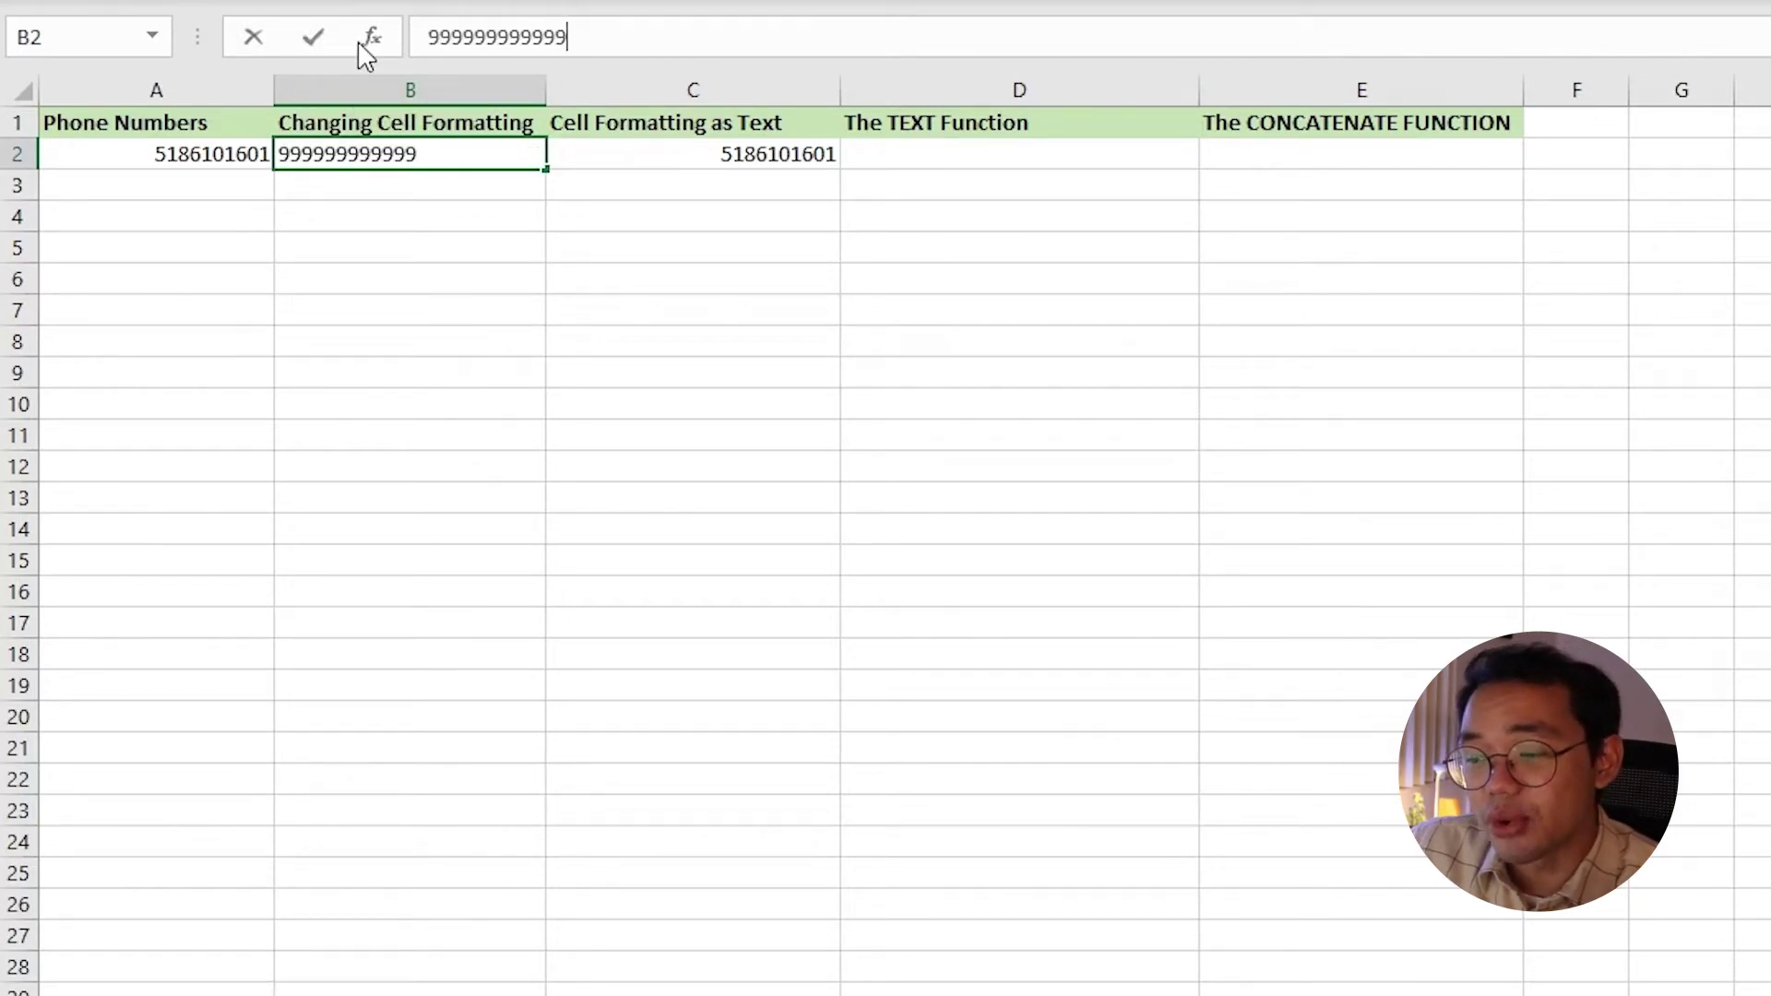
key(Return)
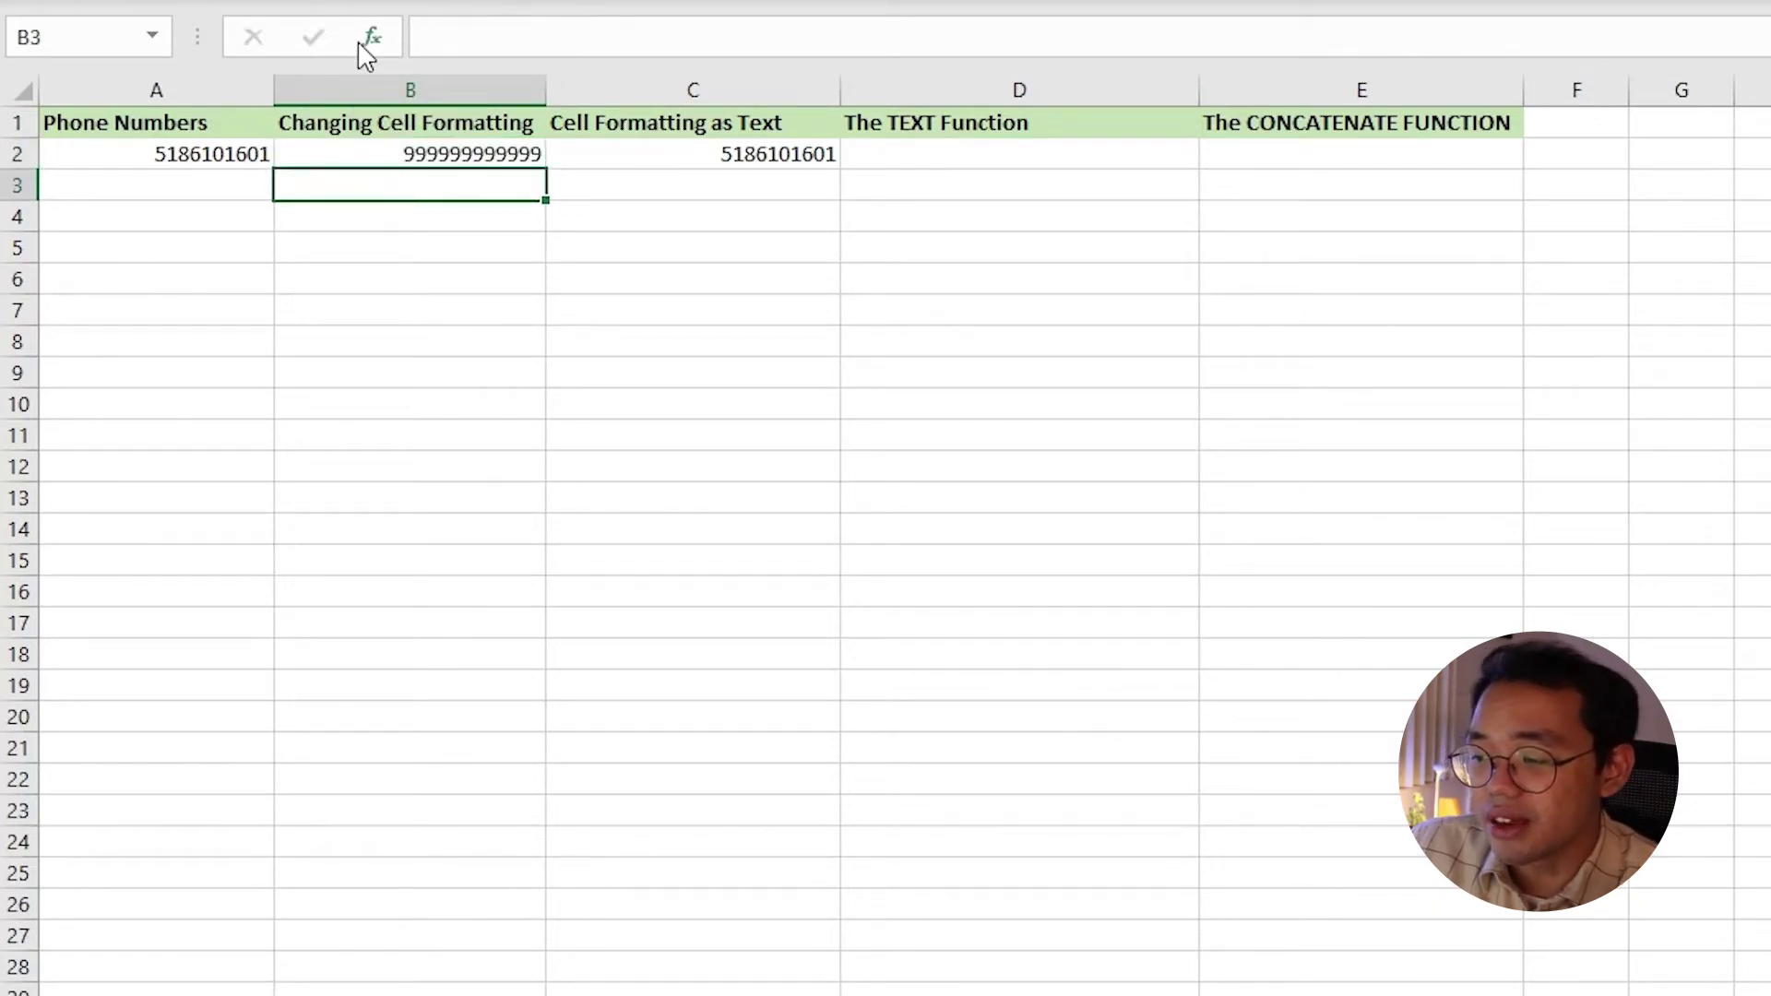
click(434, 154)
click(468, 285)
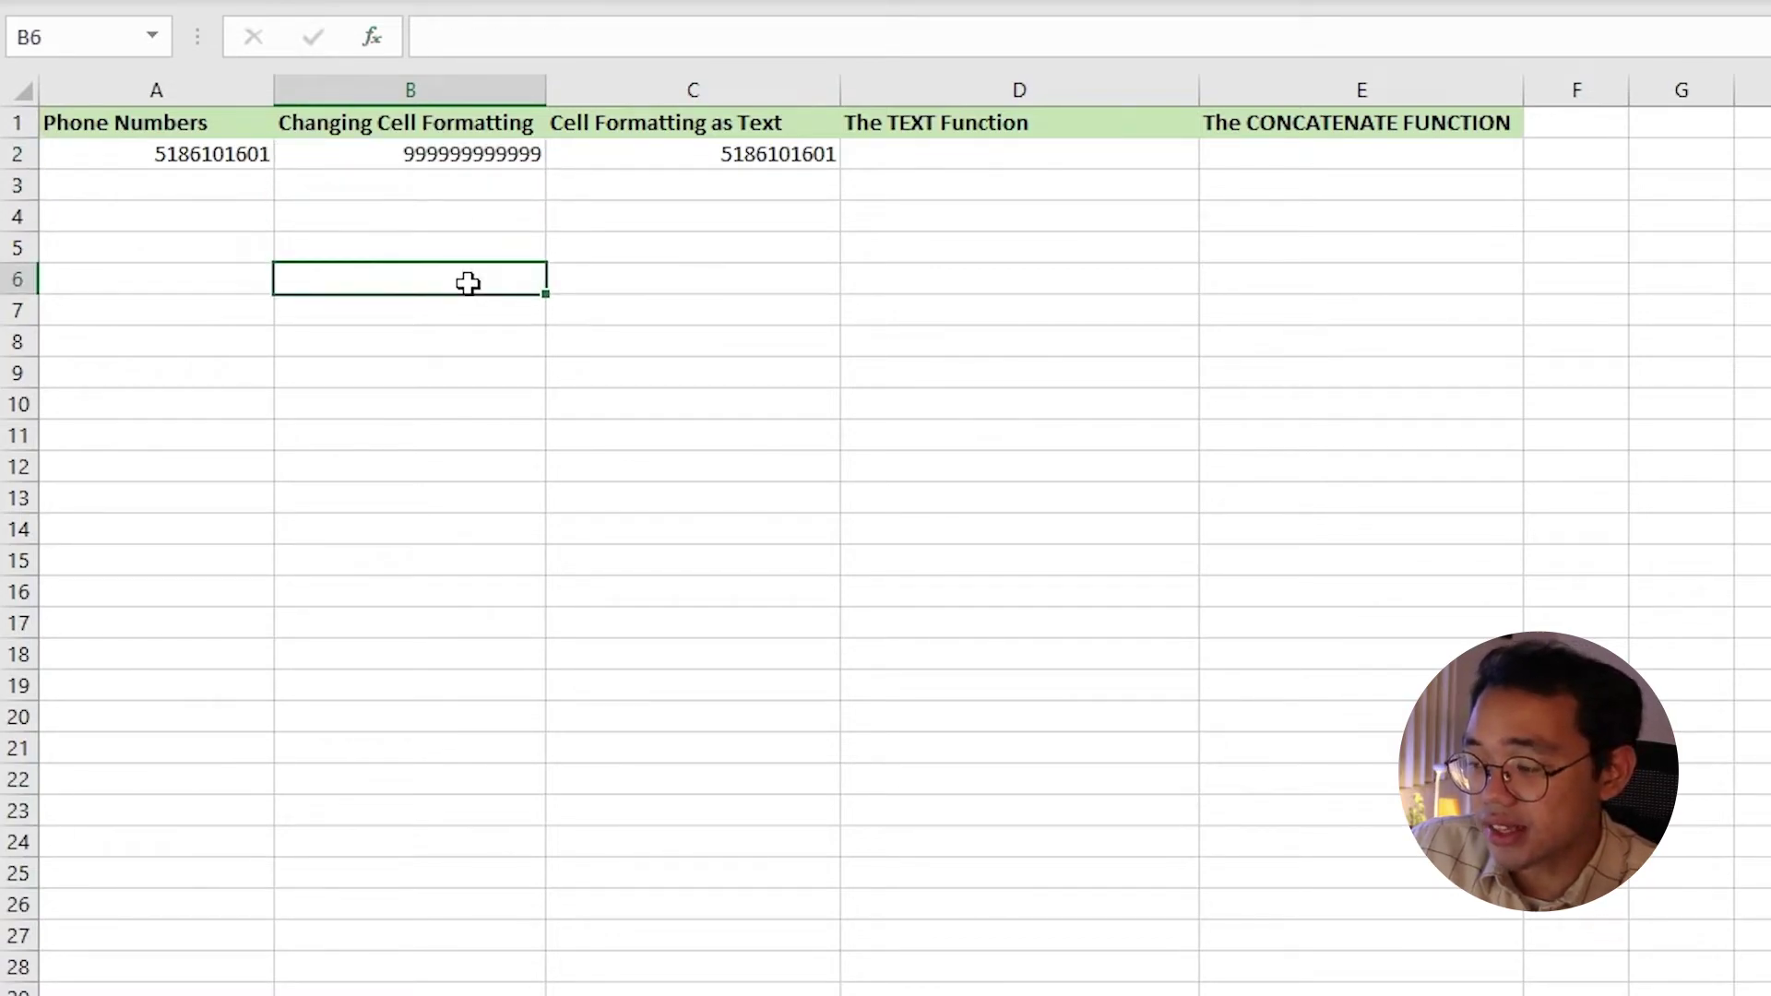
click(601, 157)
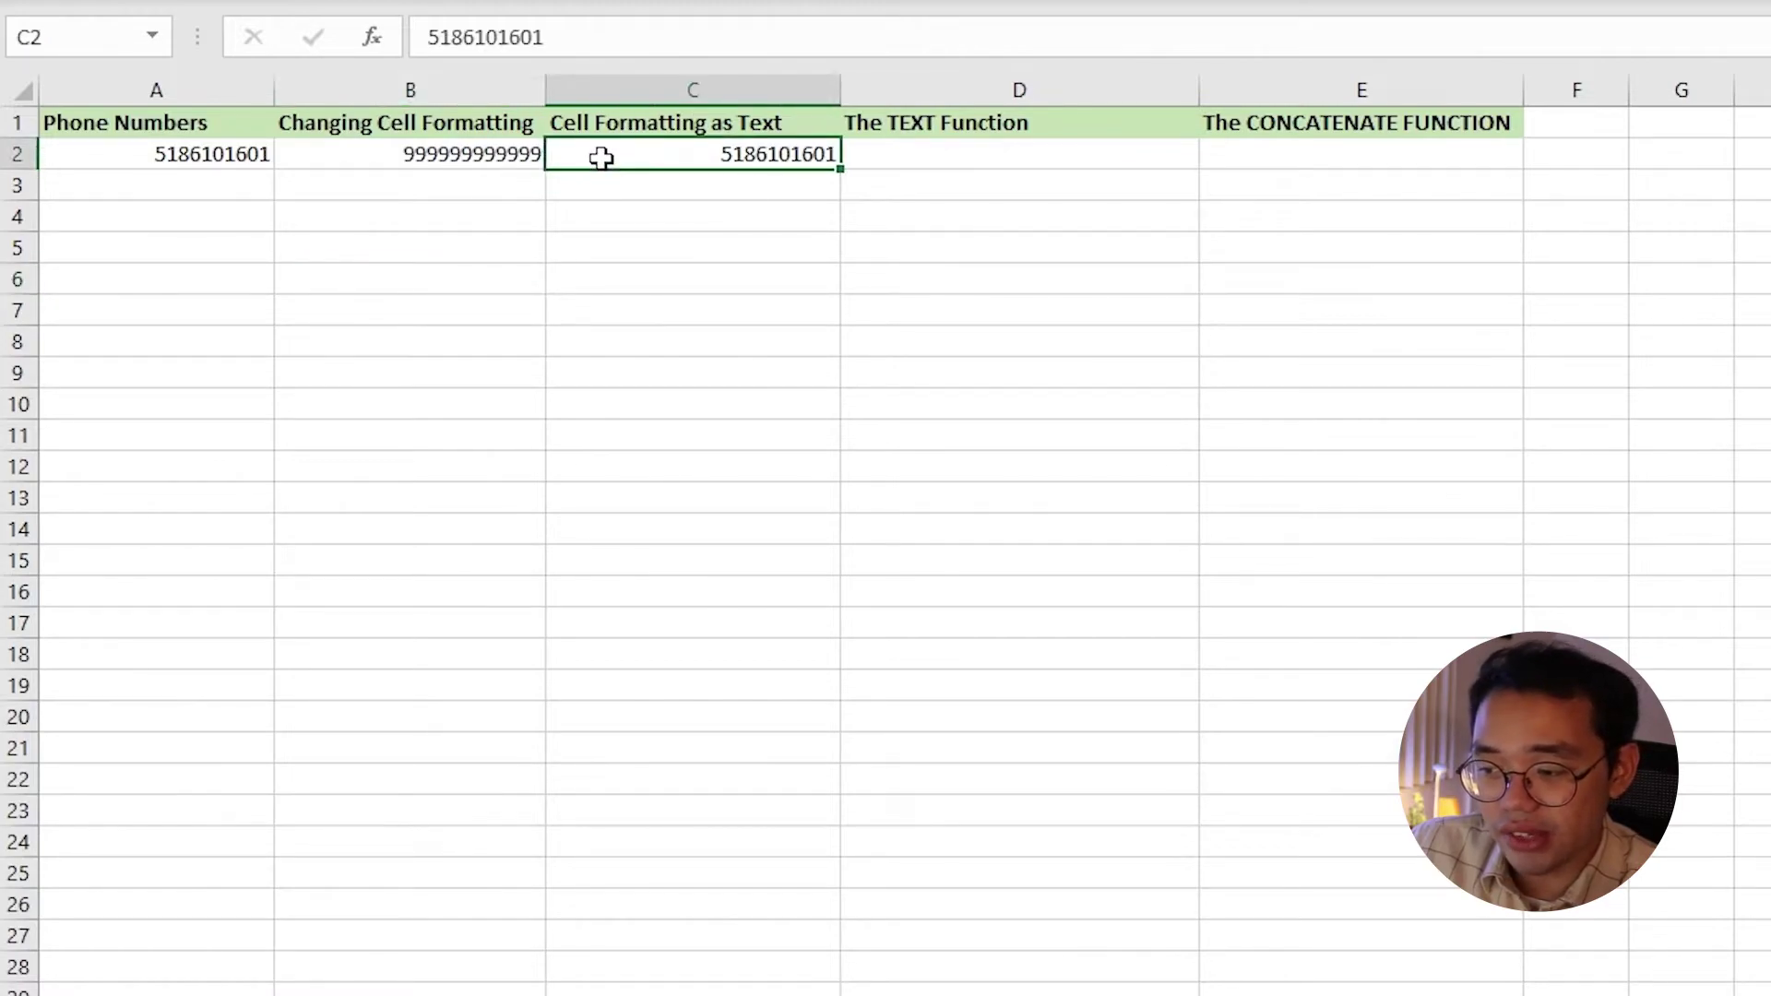
- Set C2's number format to Text
right_click(599, 159)
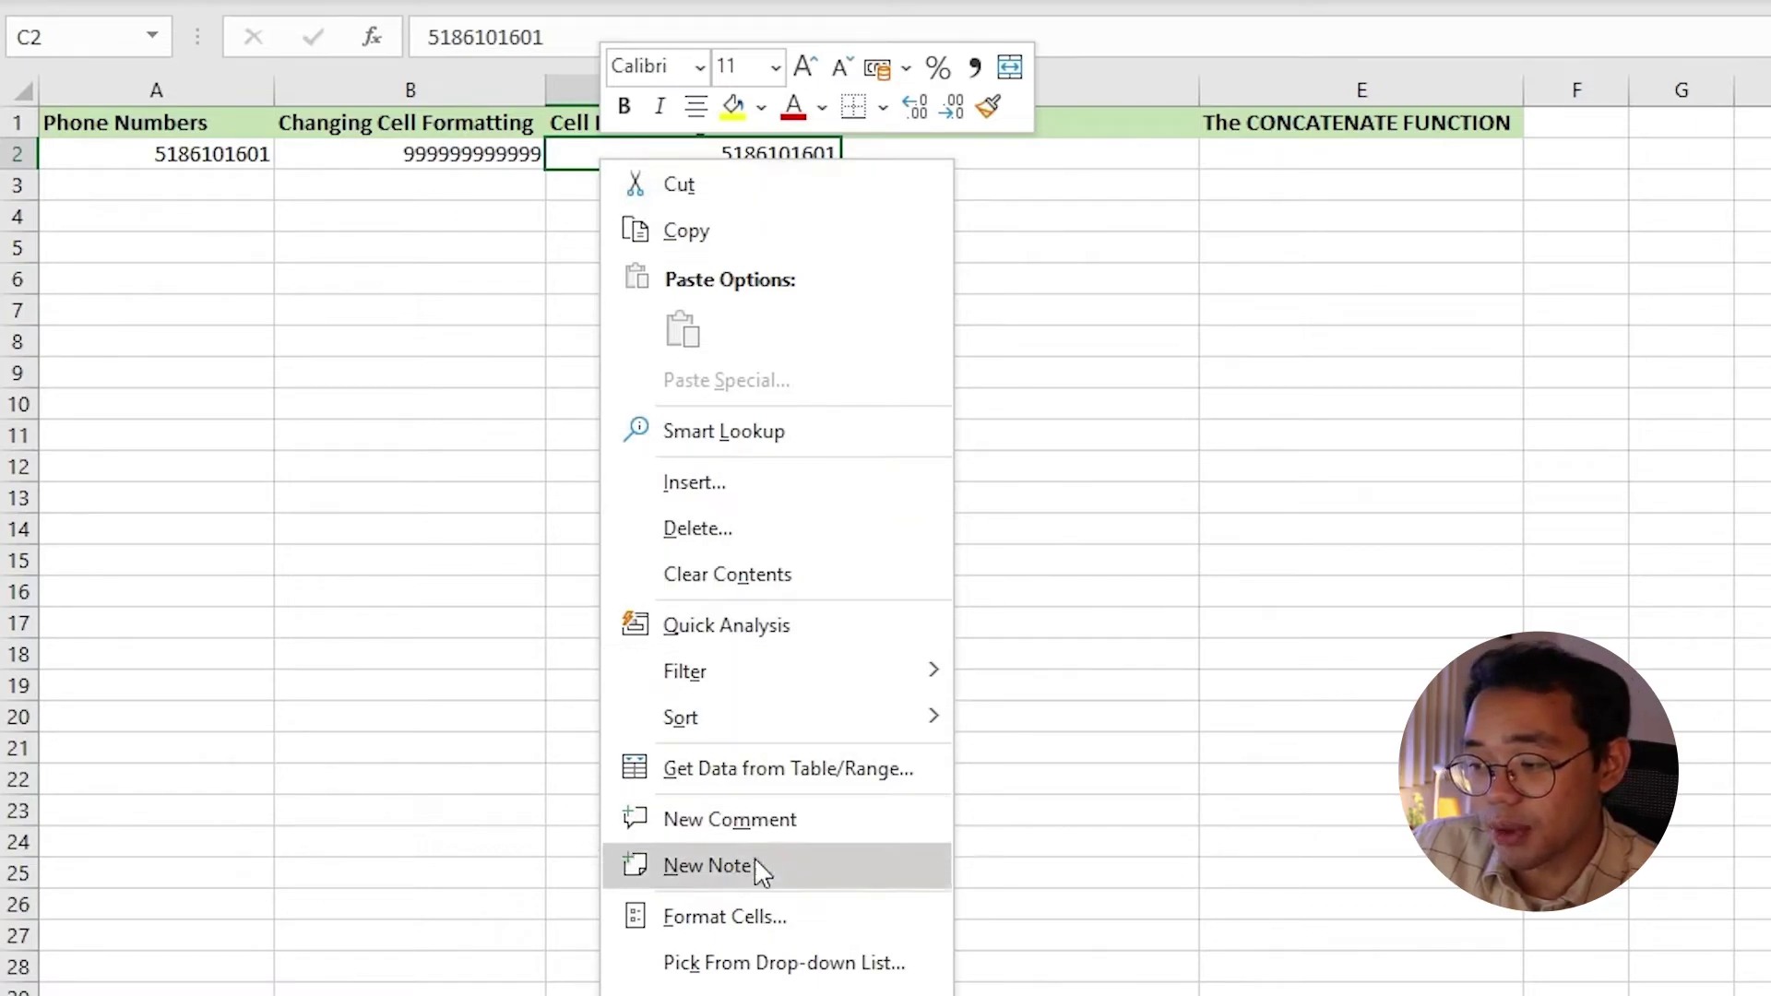
click(763, 916)
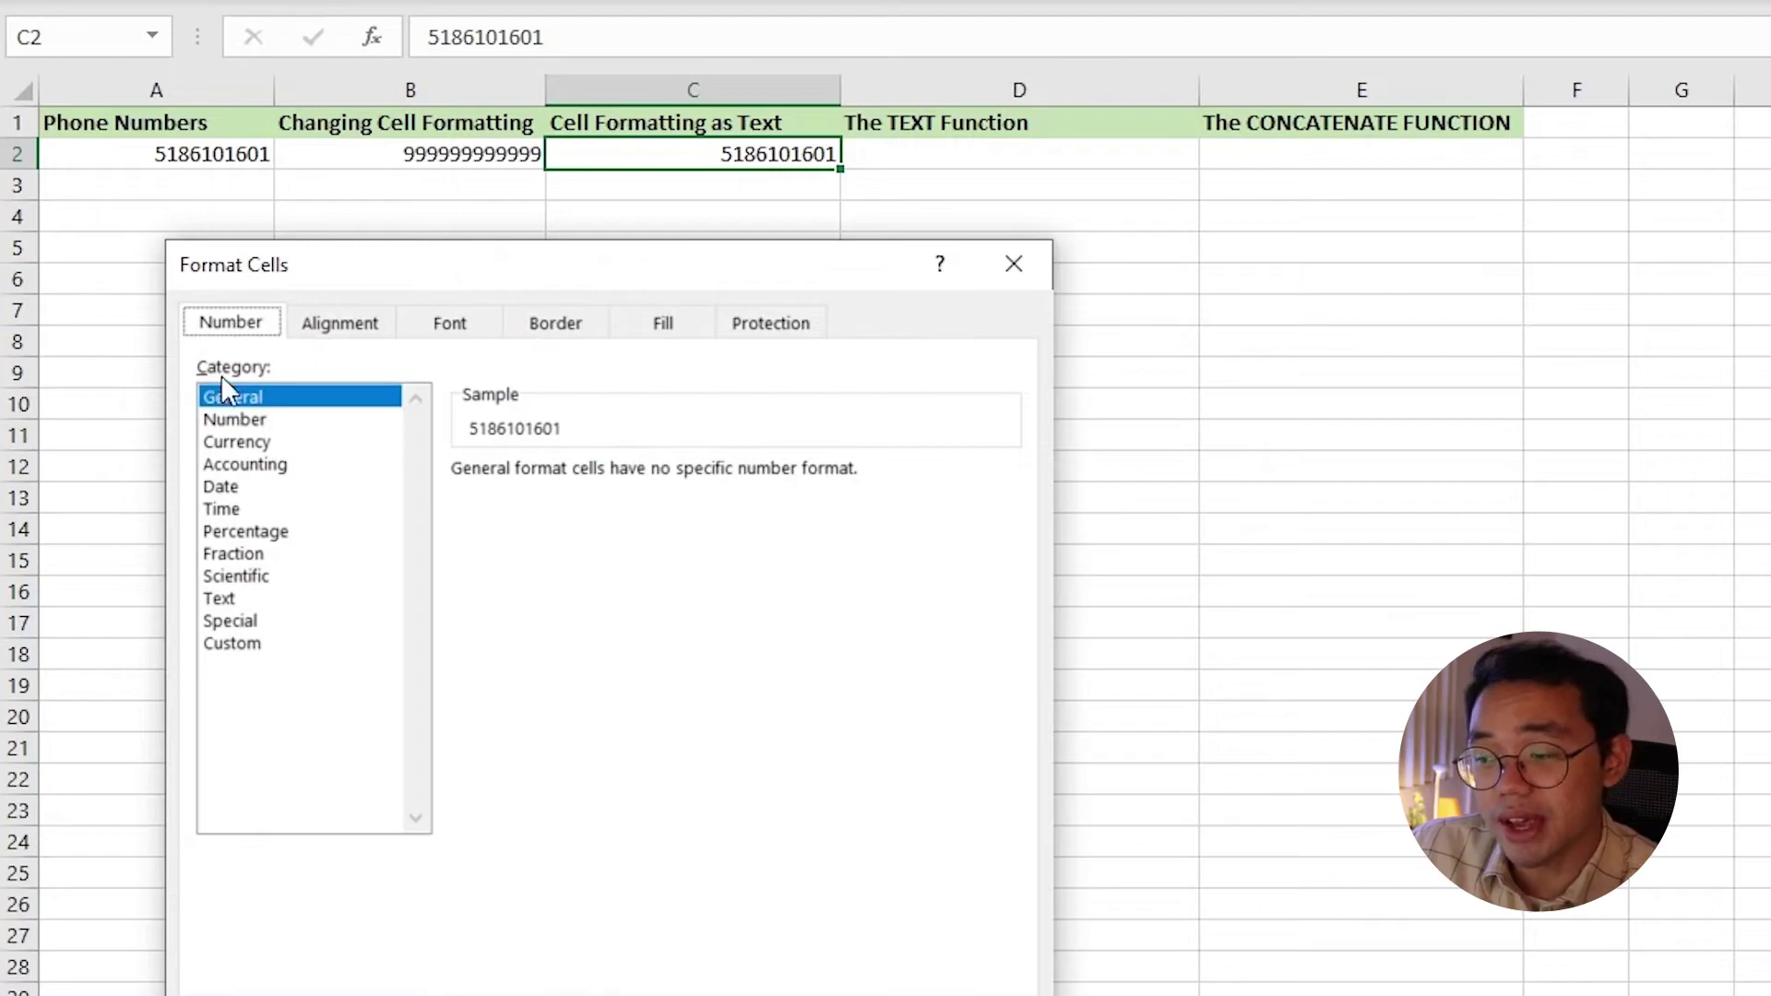
click(297, 645)
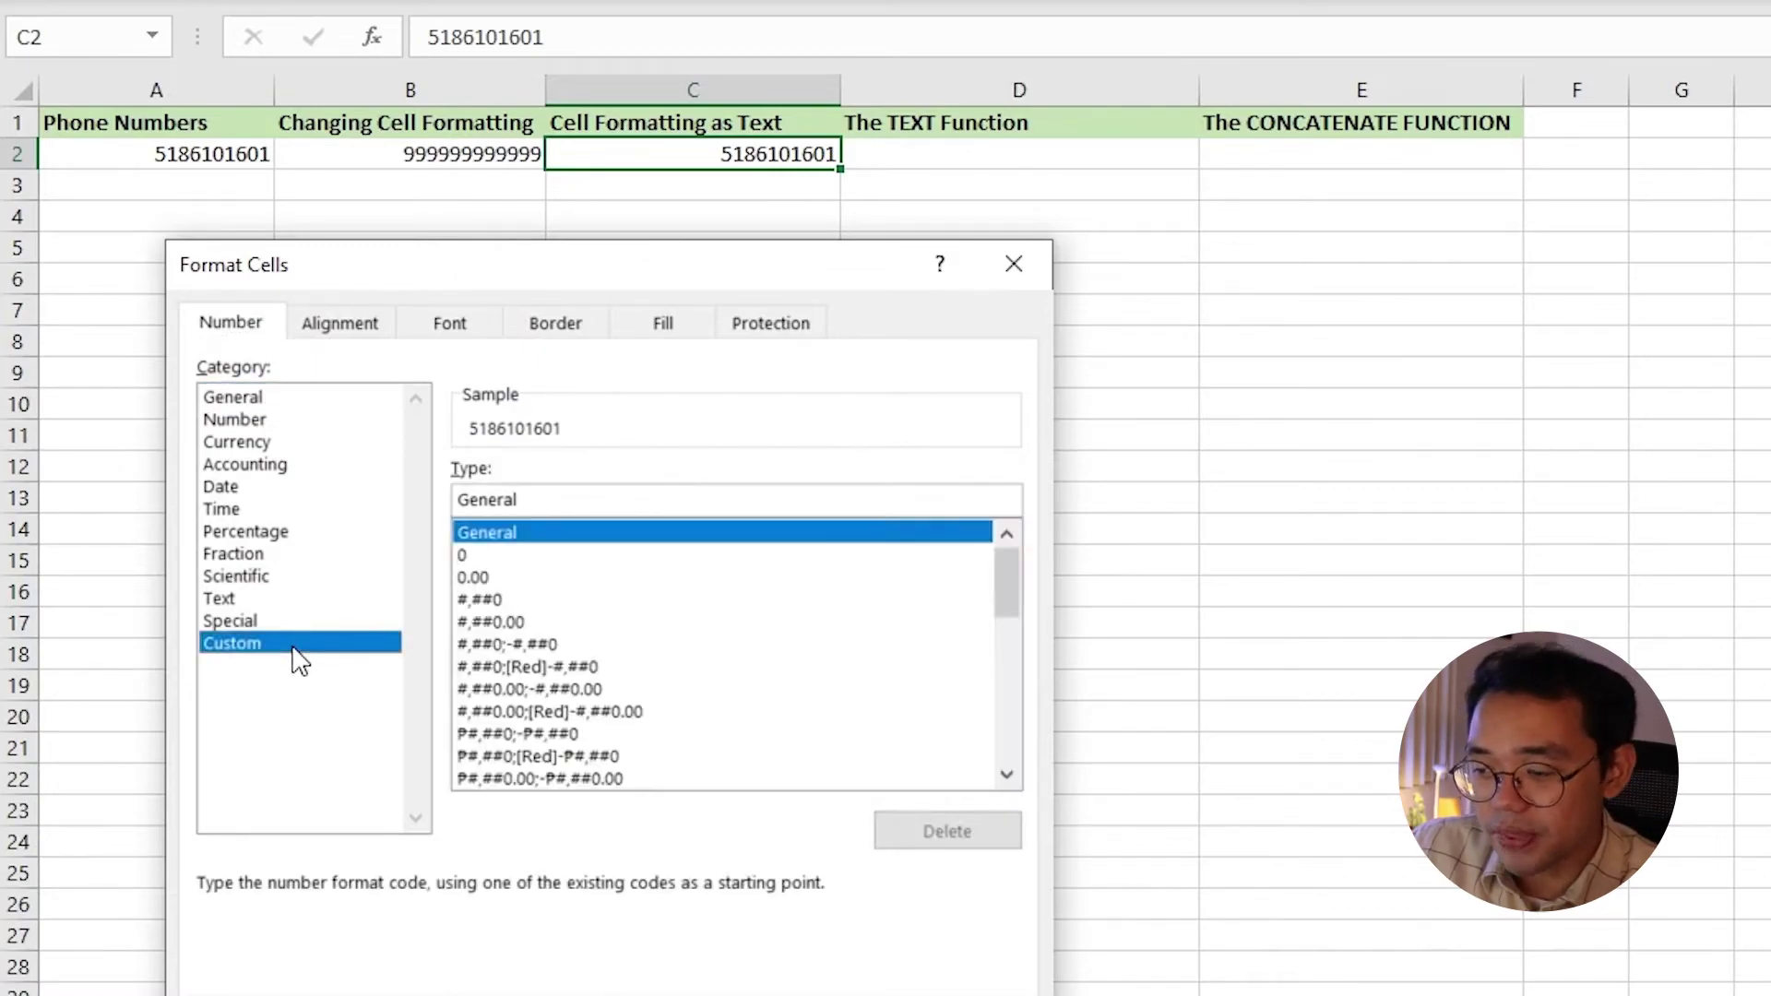
click(287, 600)
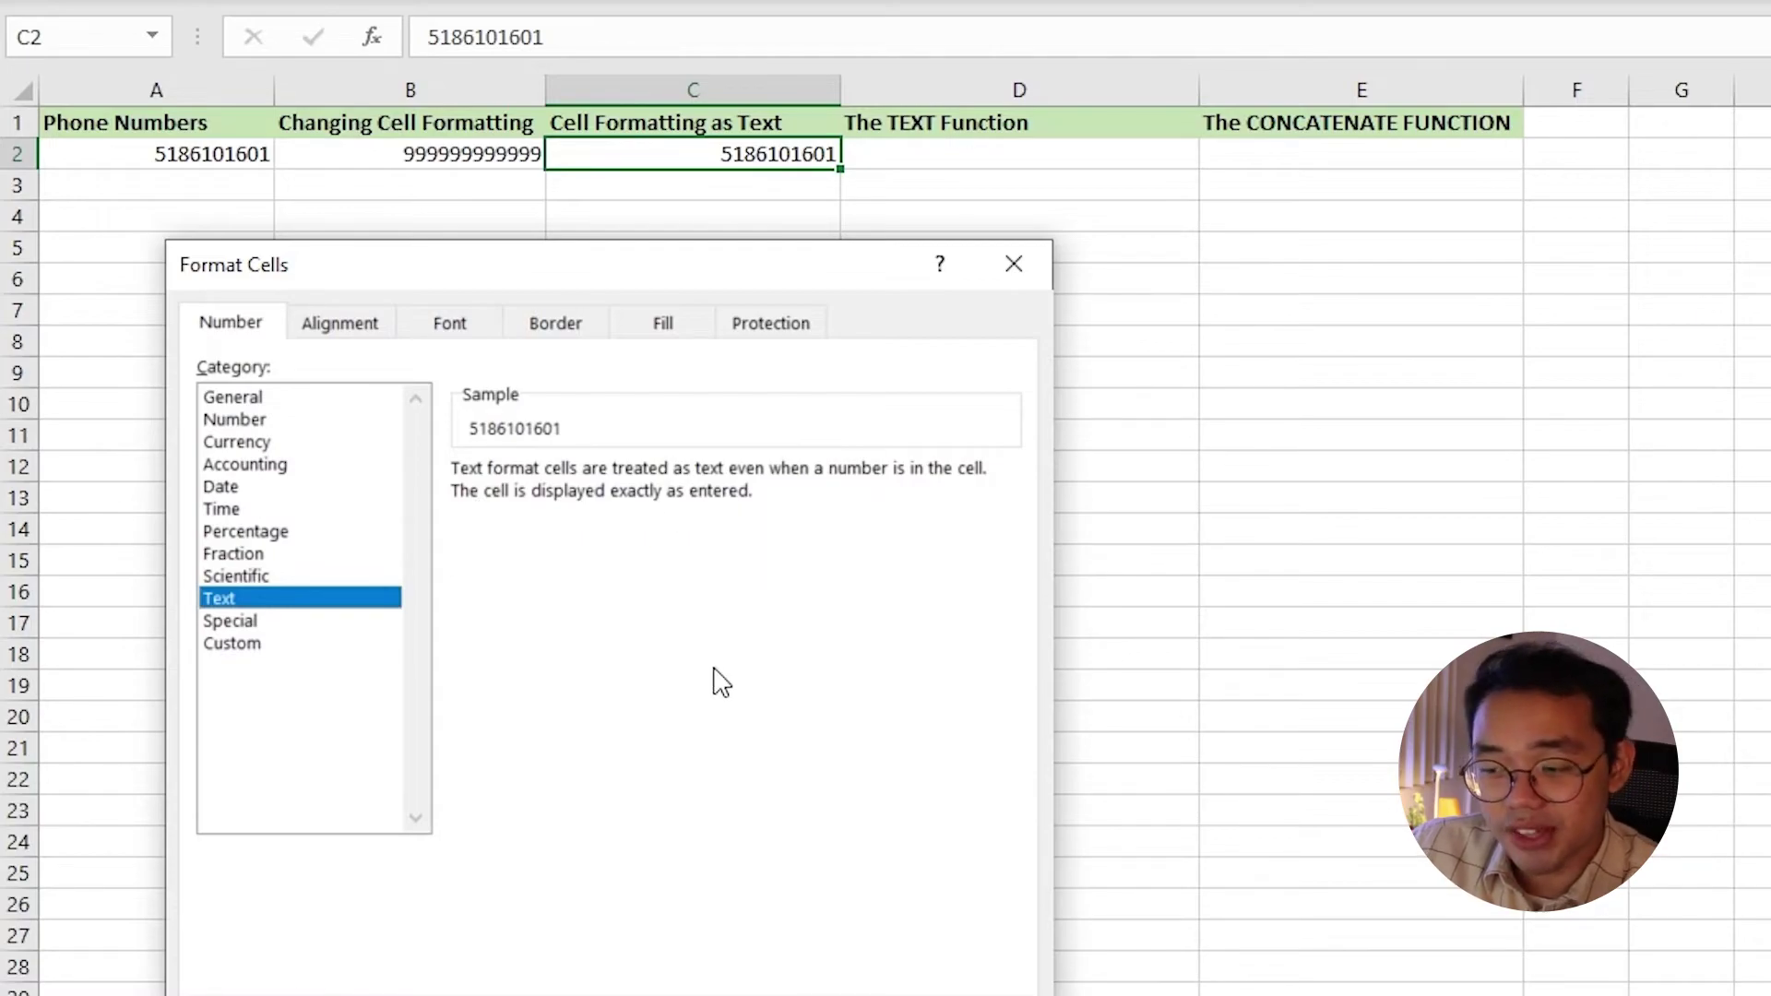
key(Return)
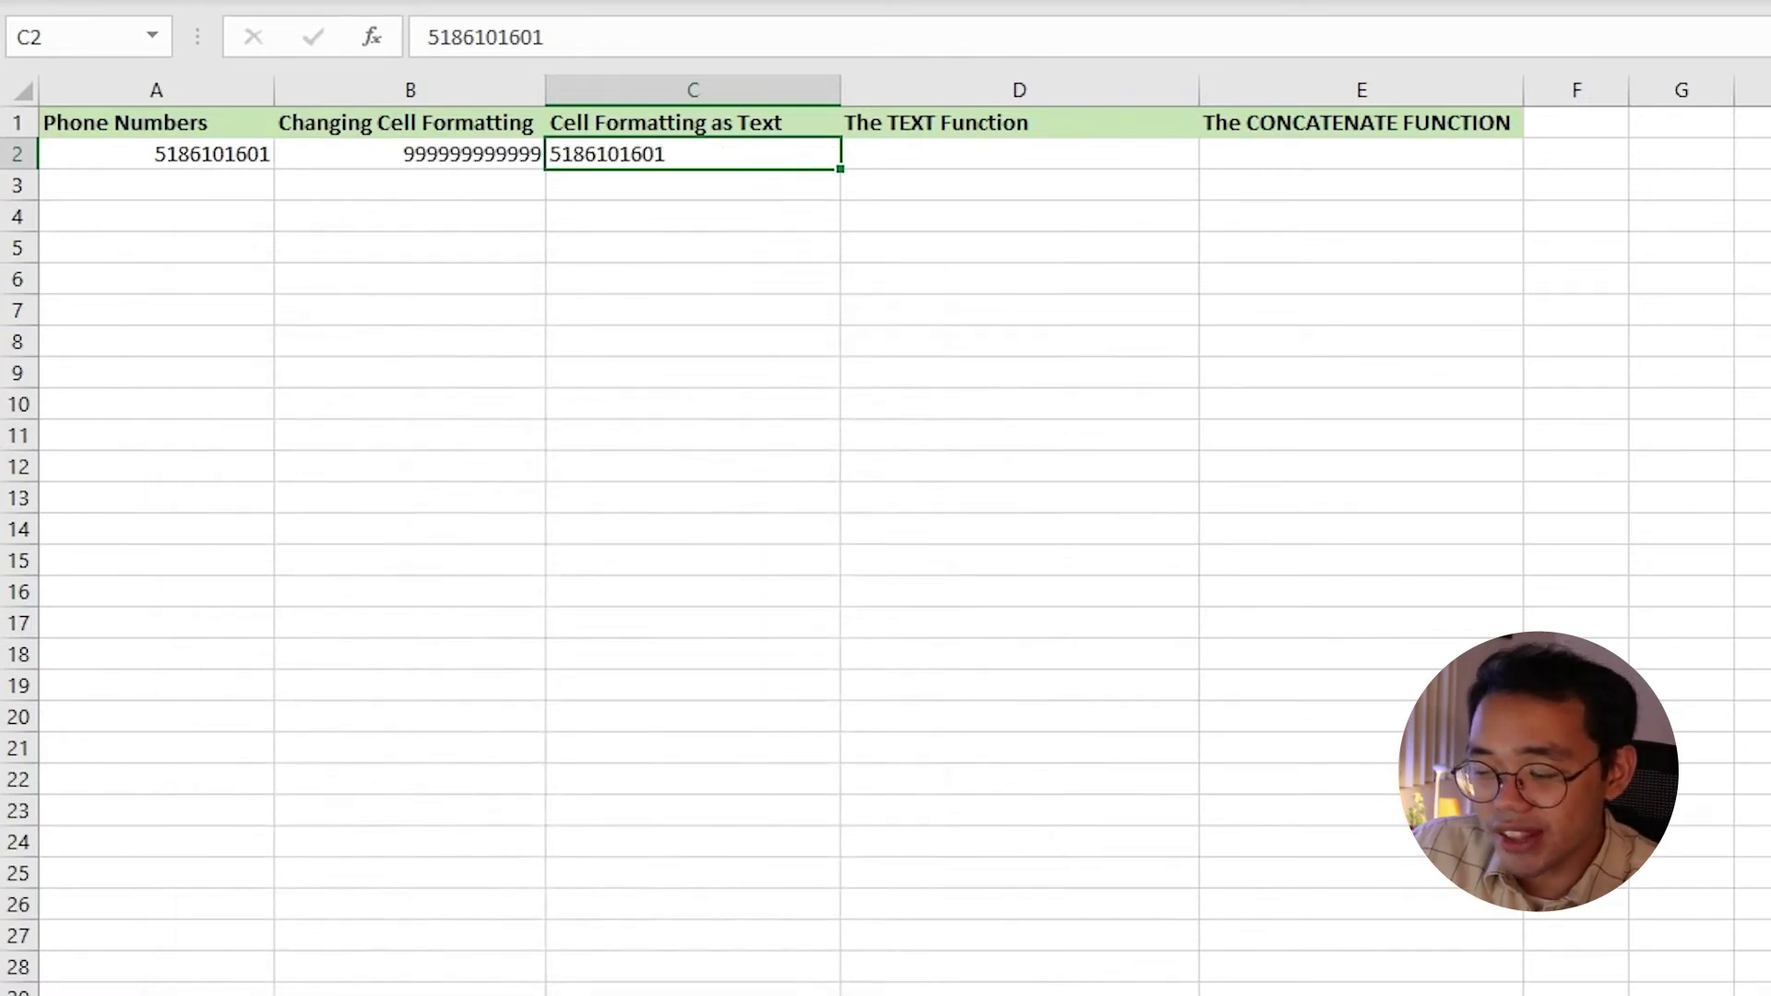
click(430, 37)
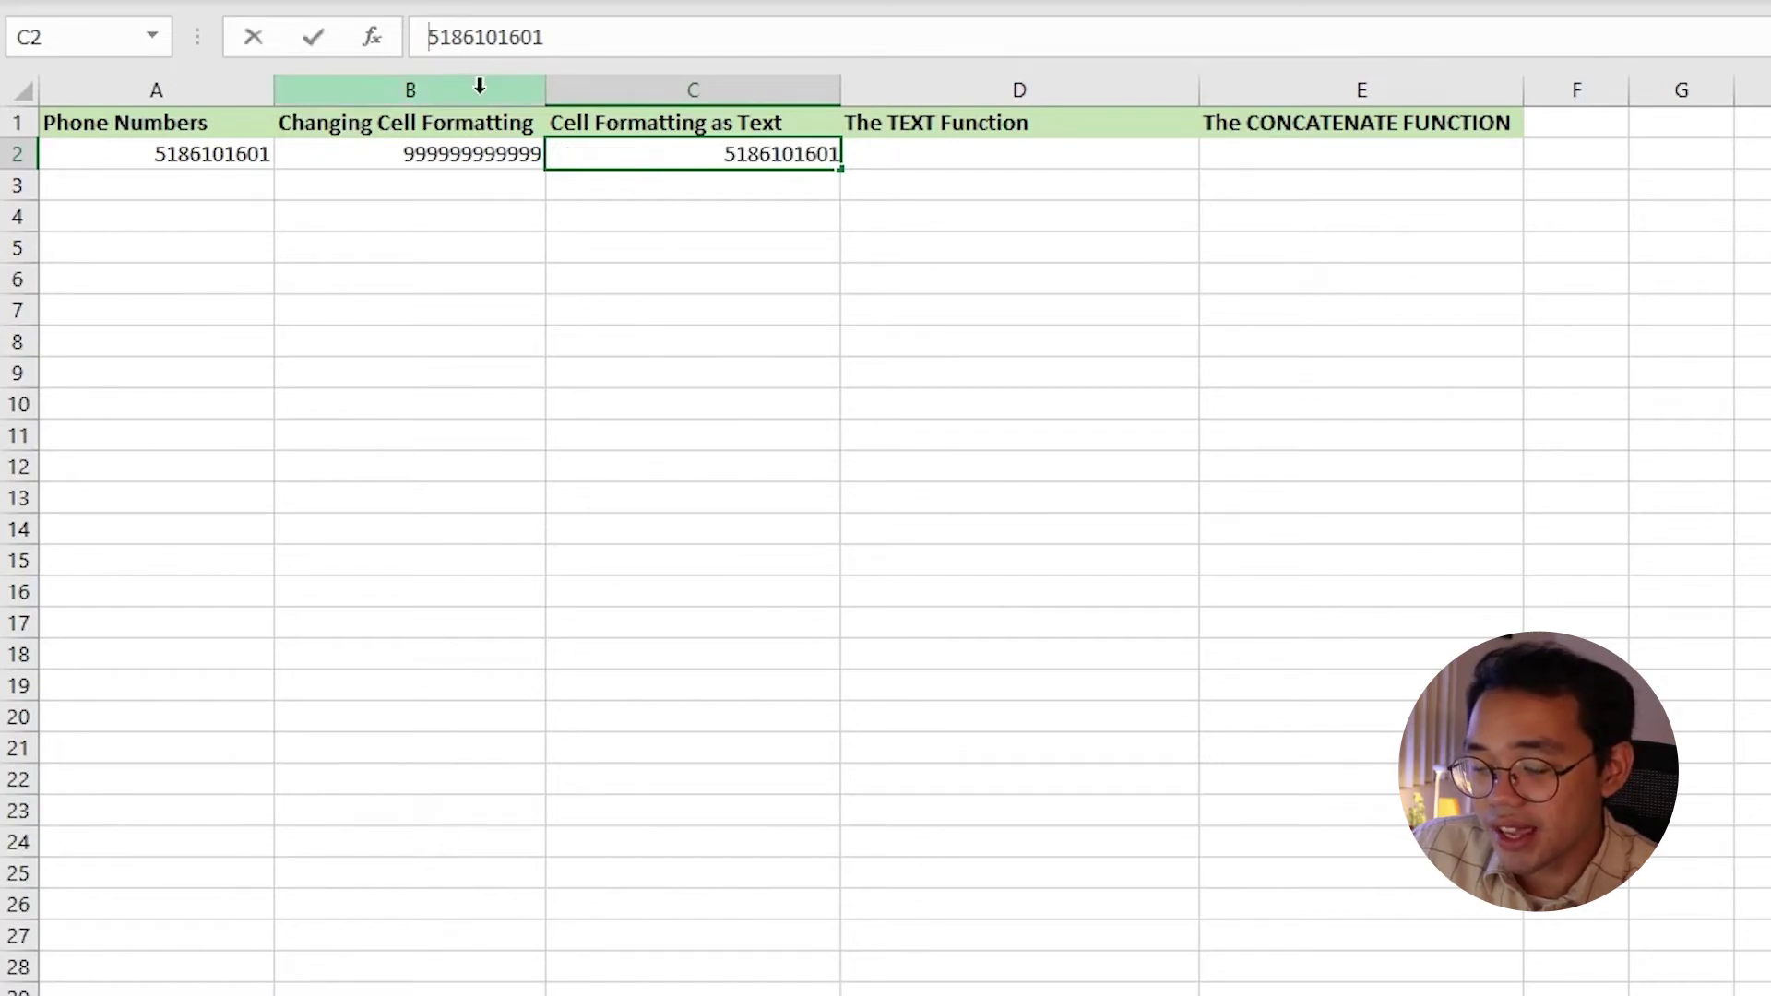
text(0)
key(Return)
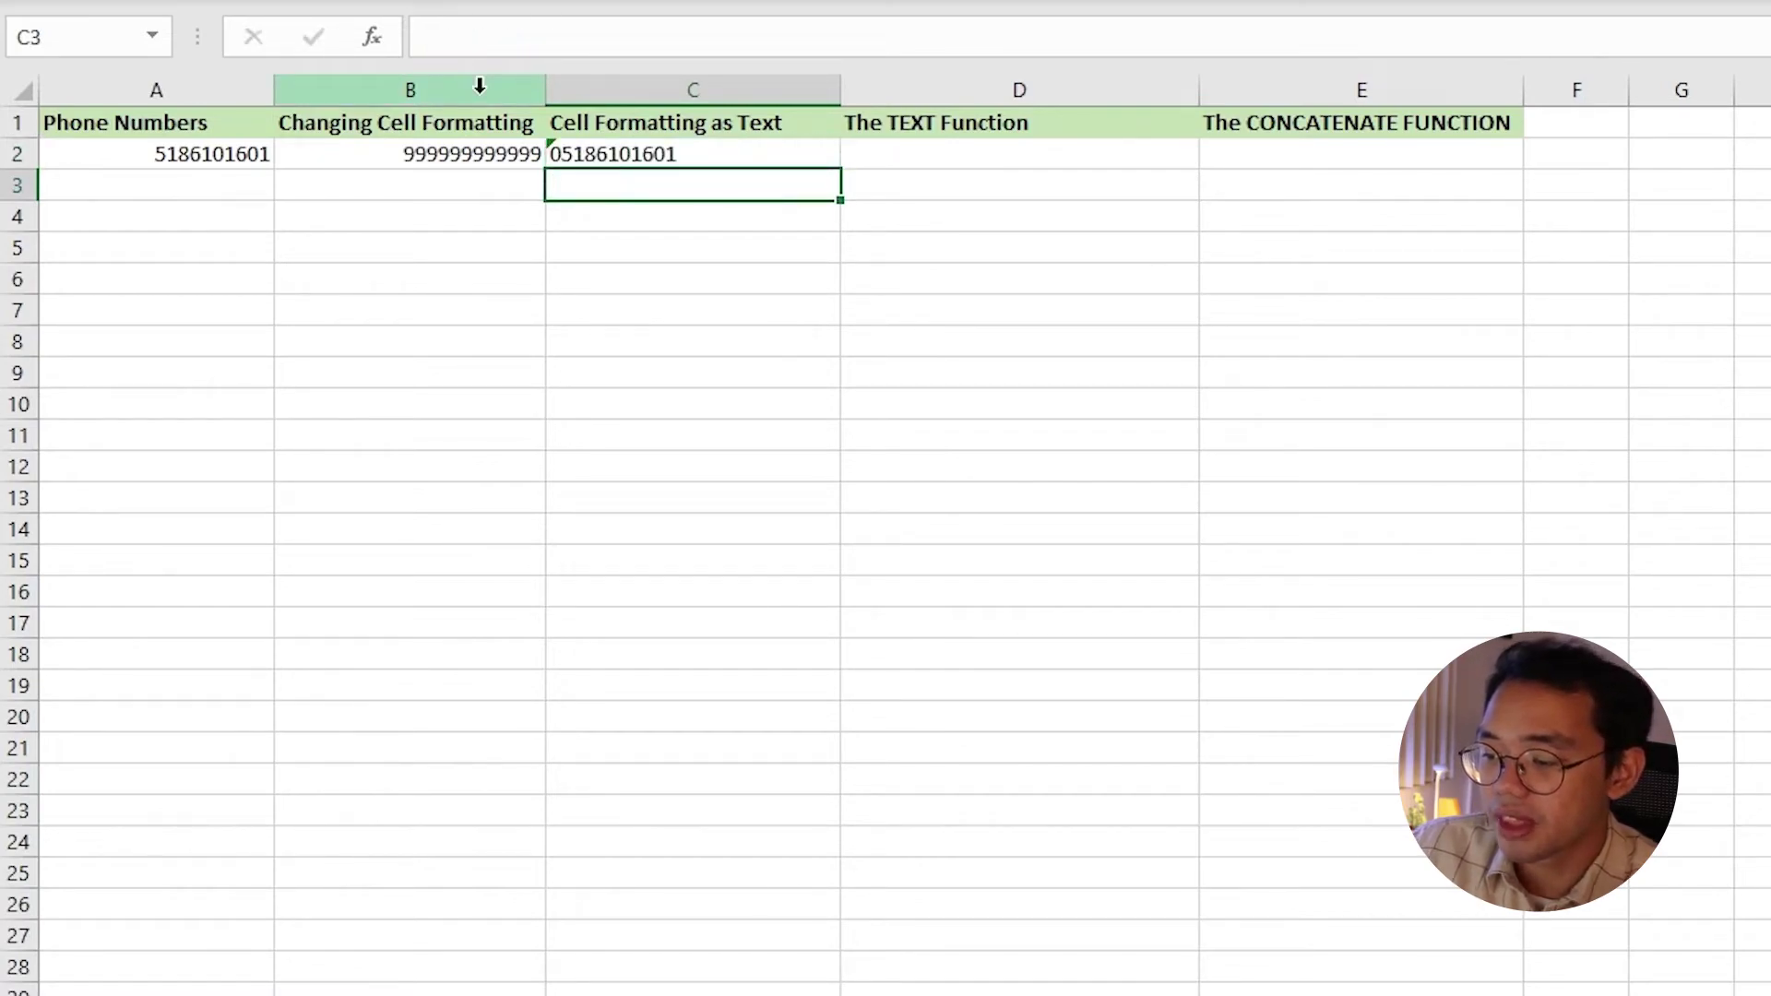
click(559, 153)
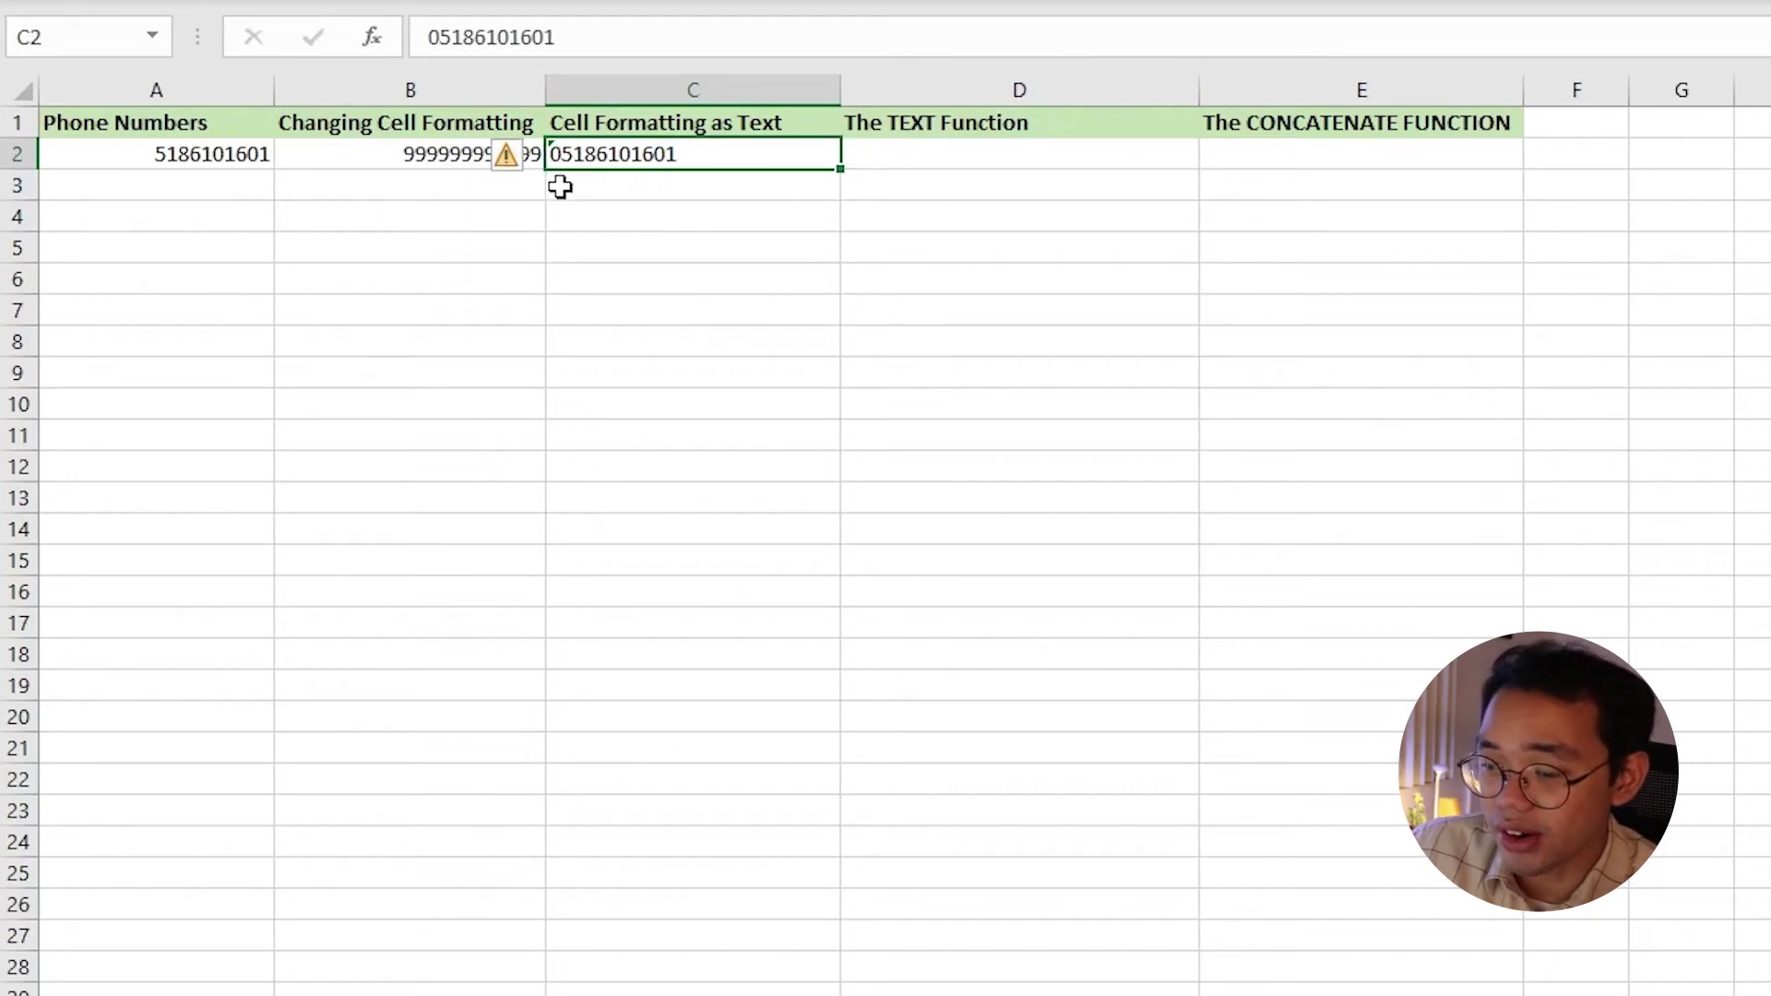
click(524, 152)
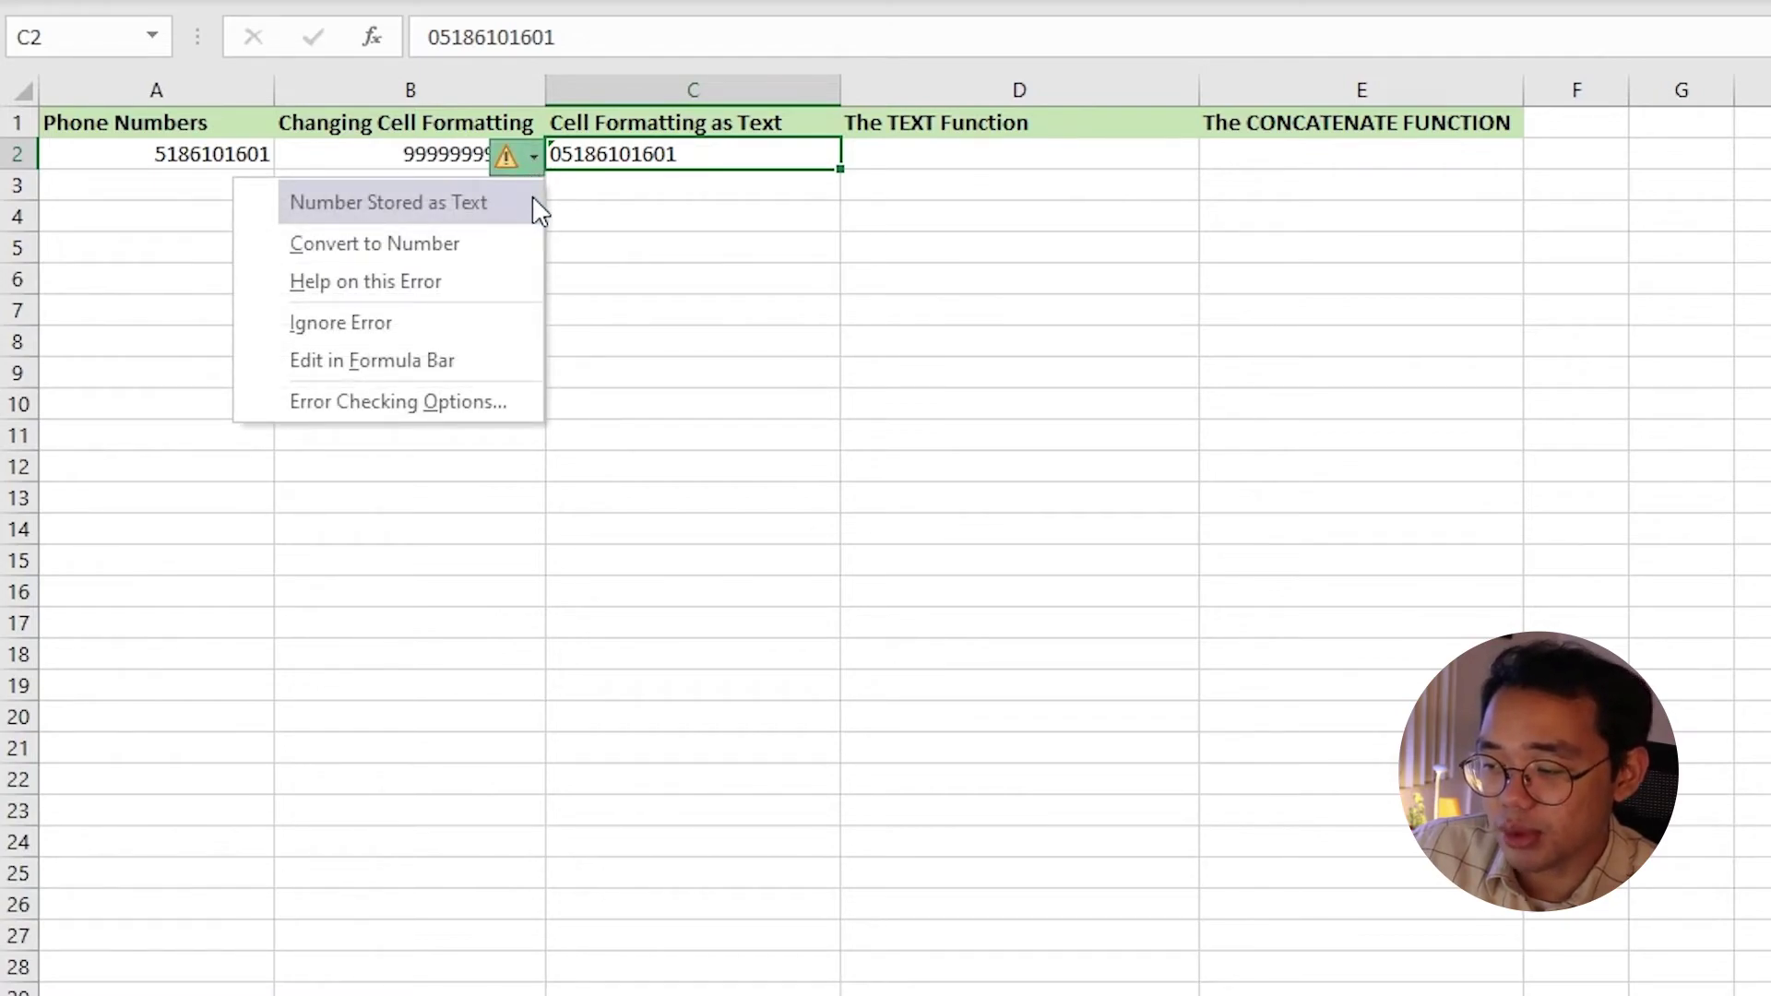
click(620, 247)
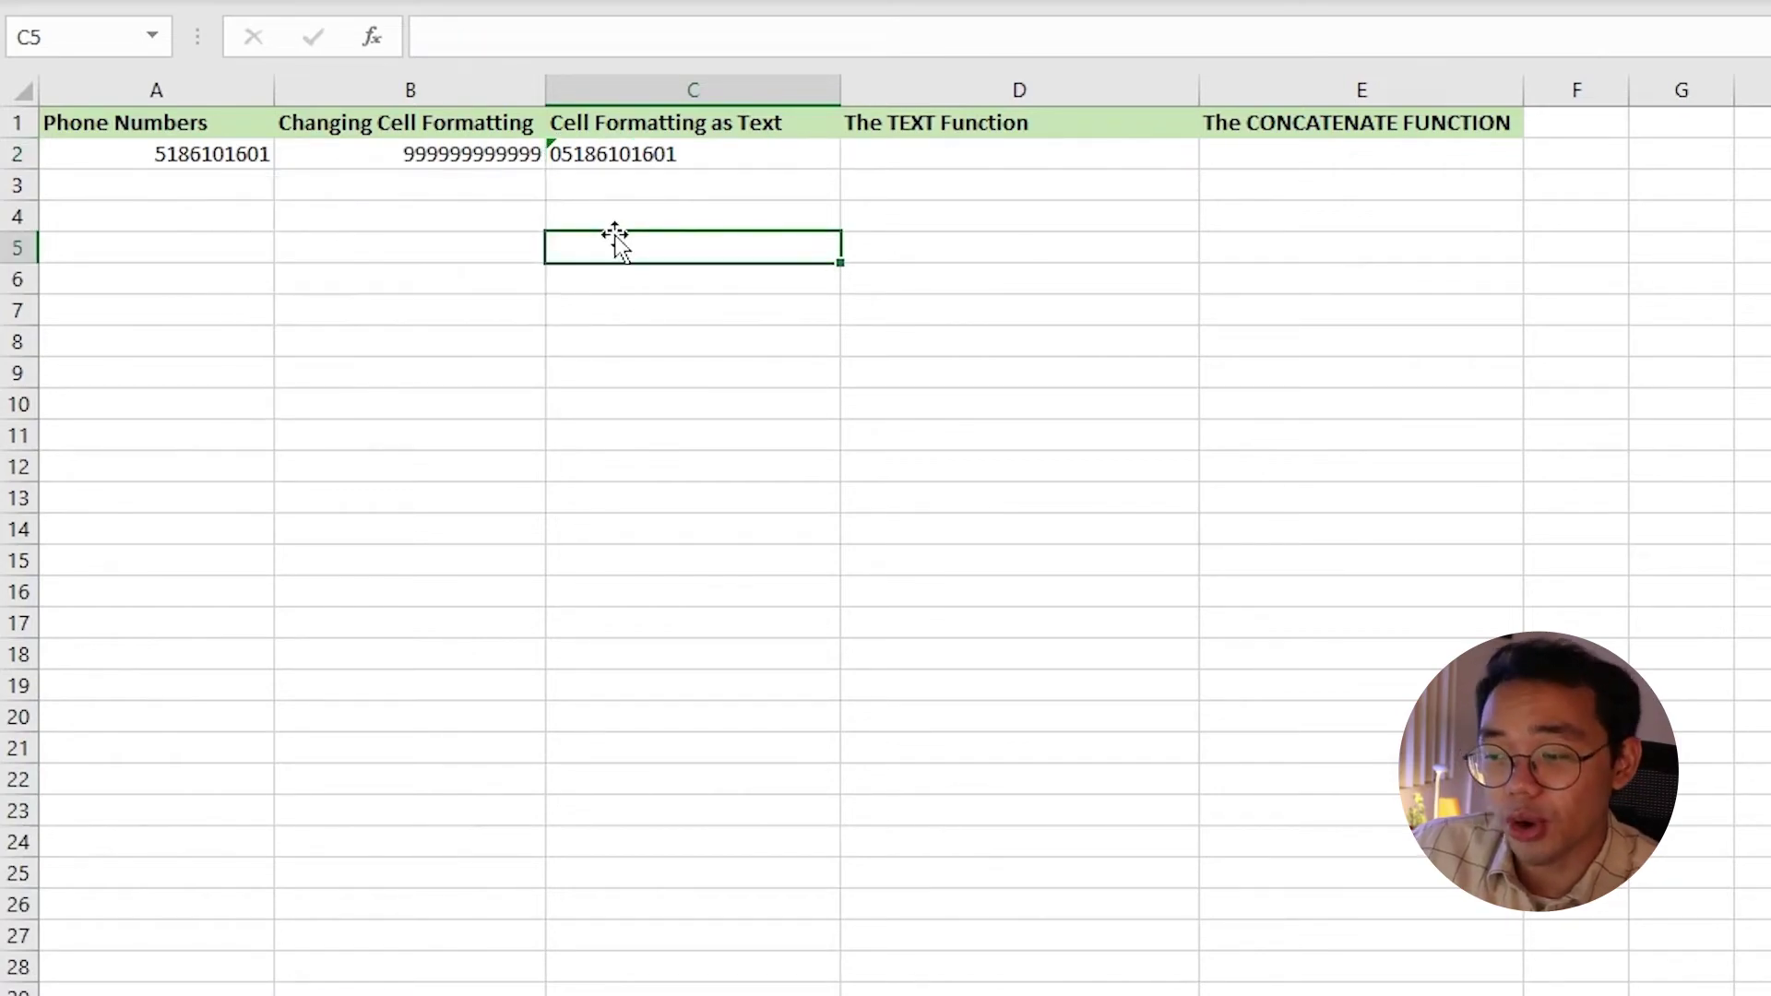
click(627, 159)
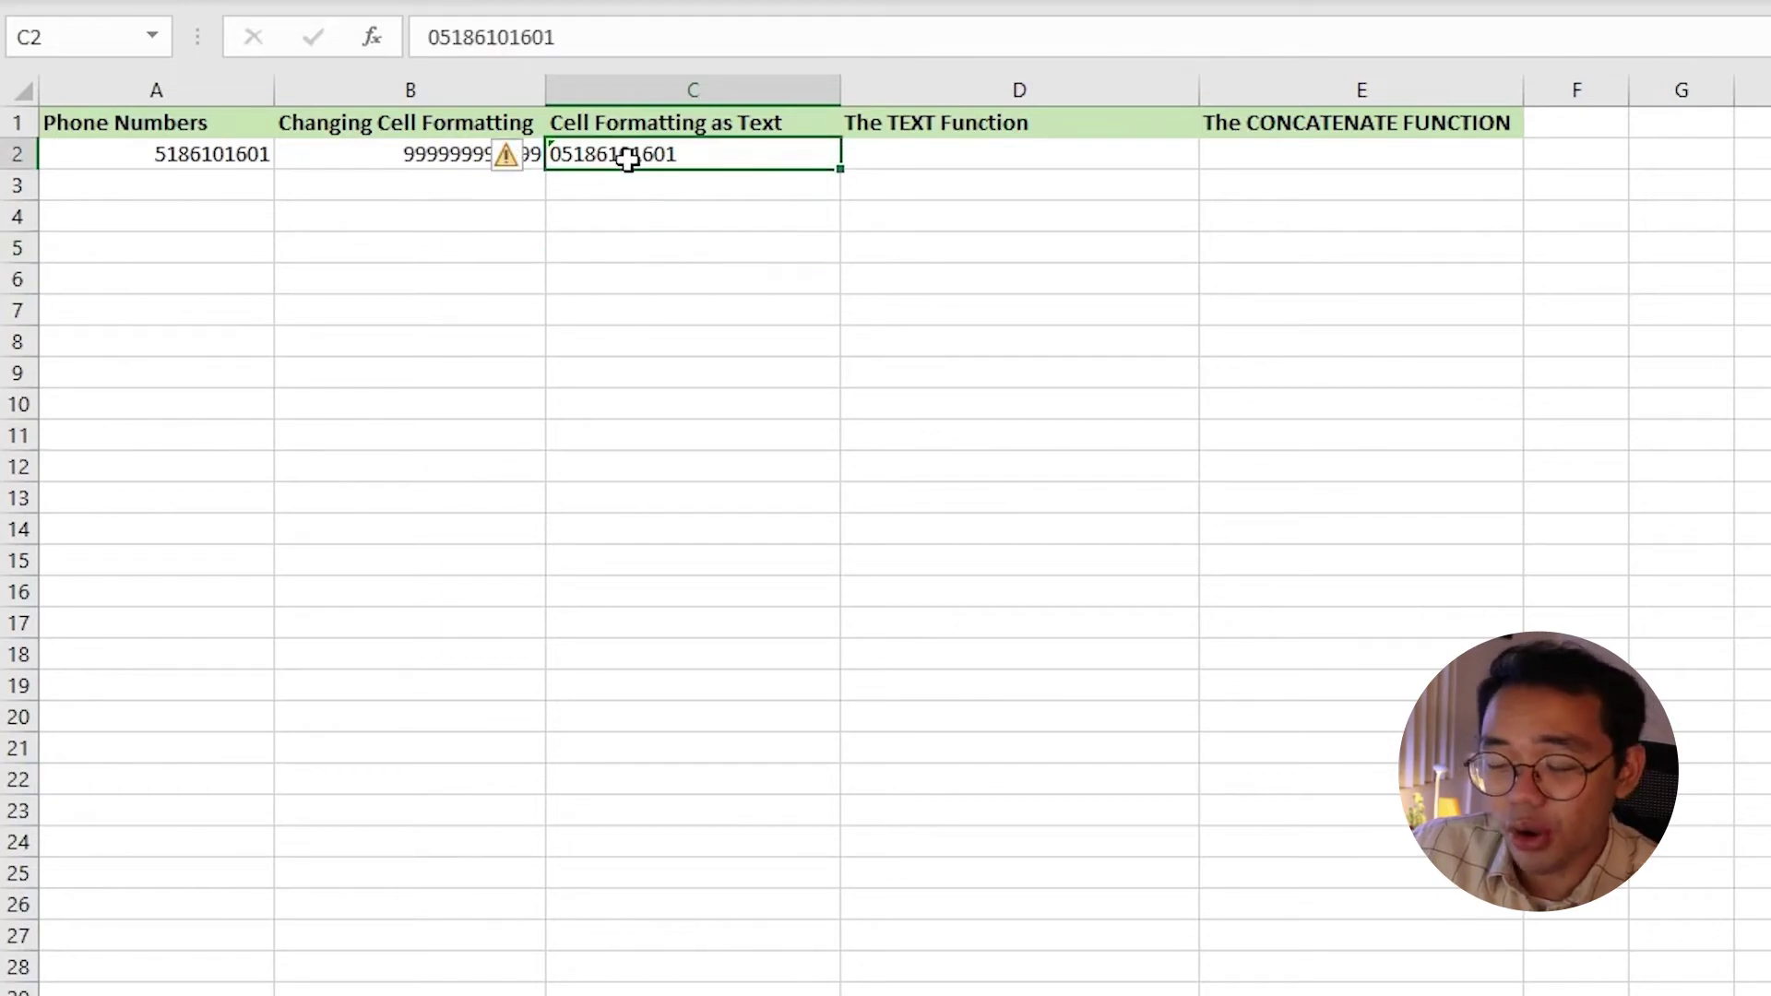
text(=)
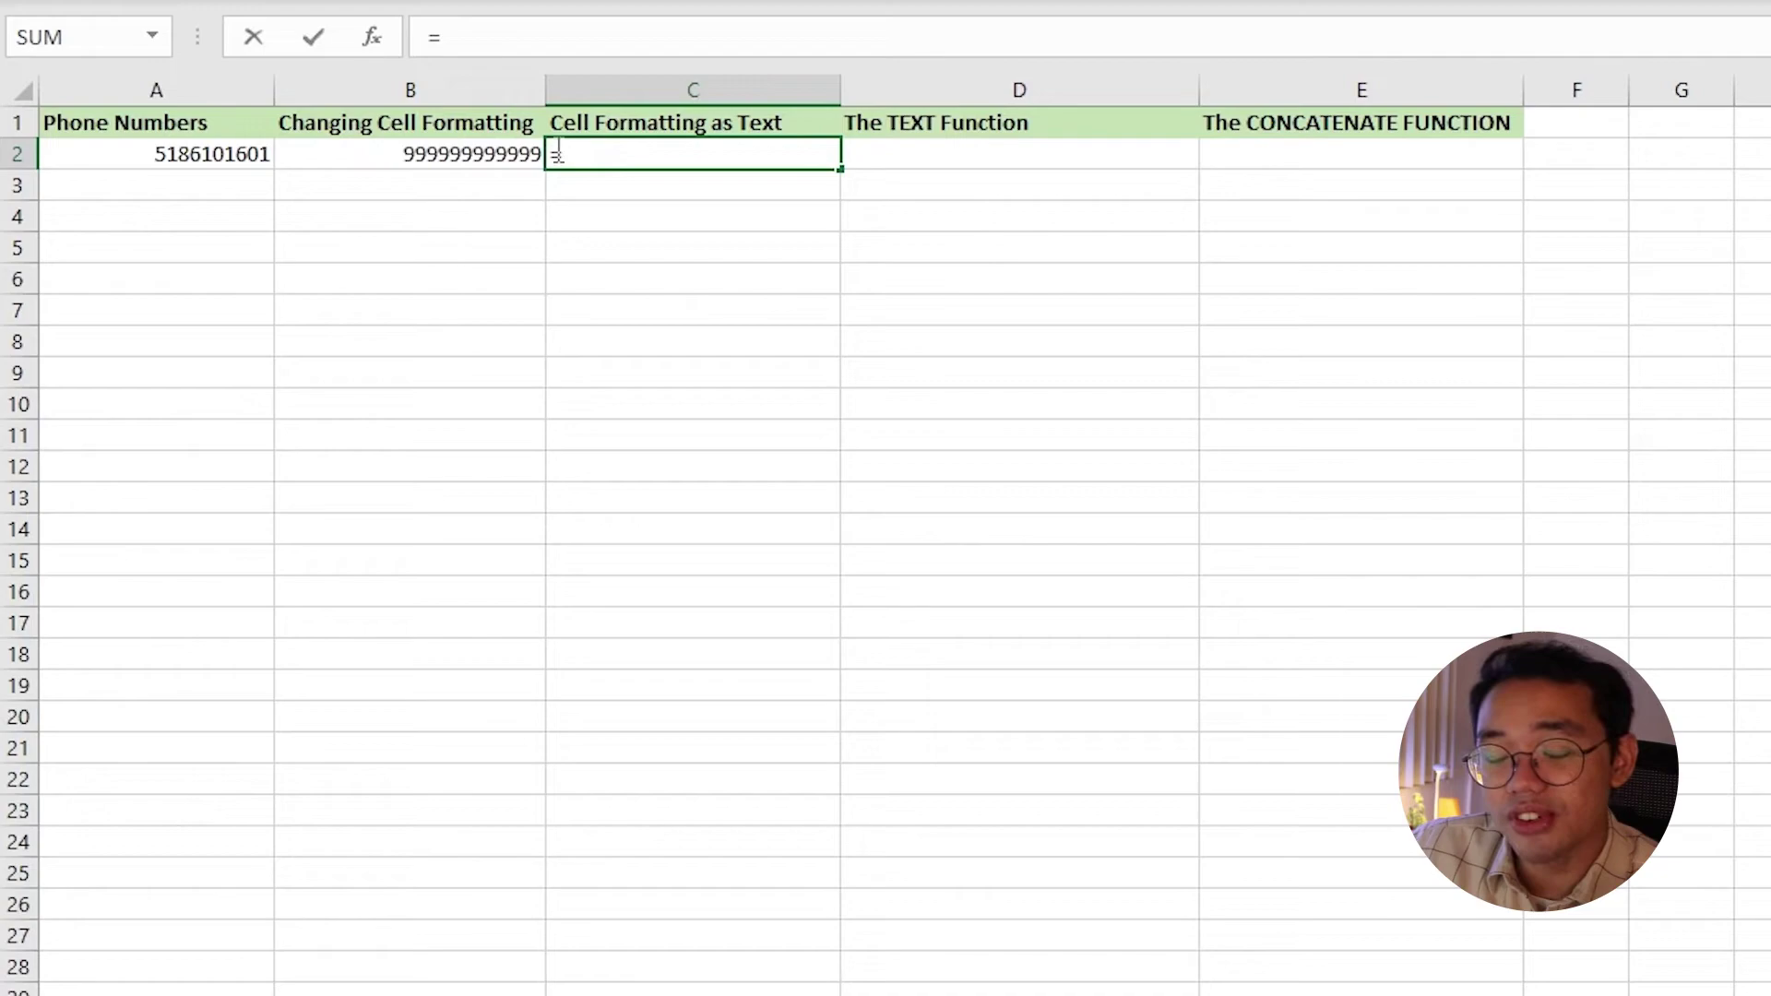
click(452, 155)
text(+)
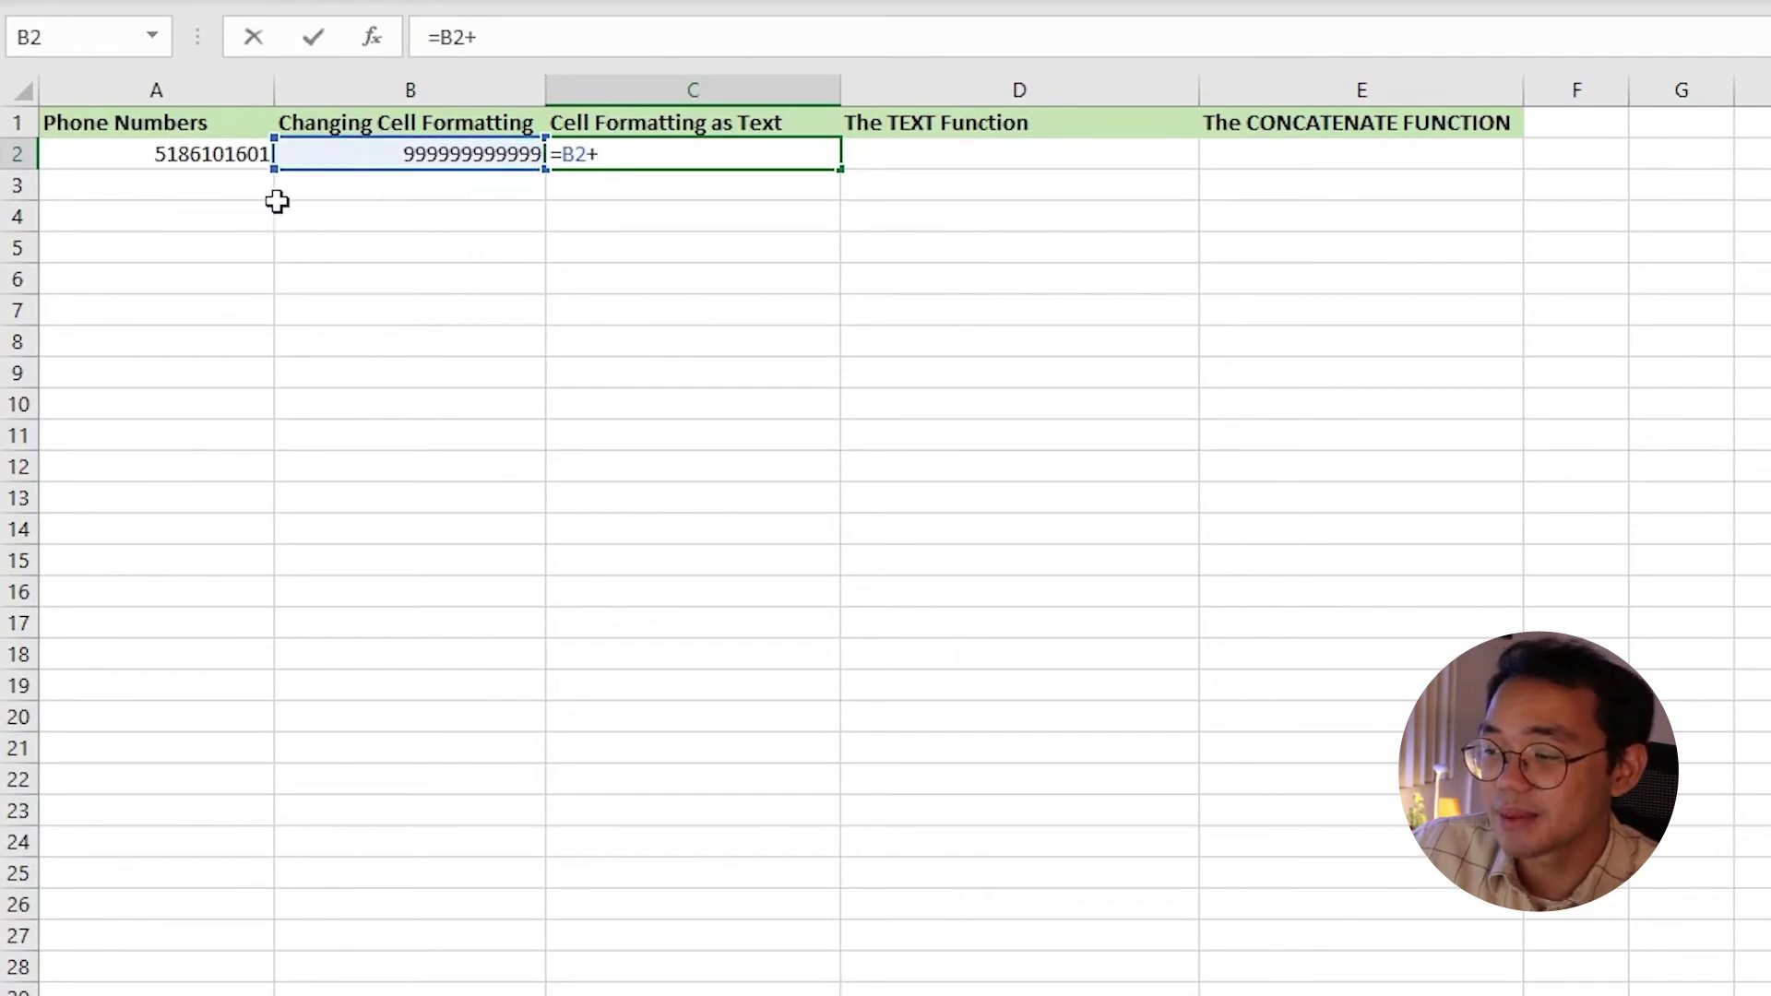
click(162, 155)
key(Return)
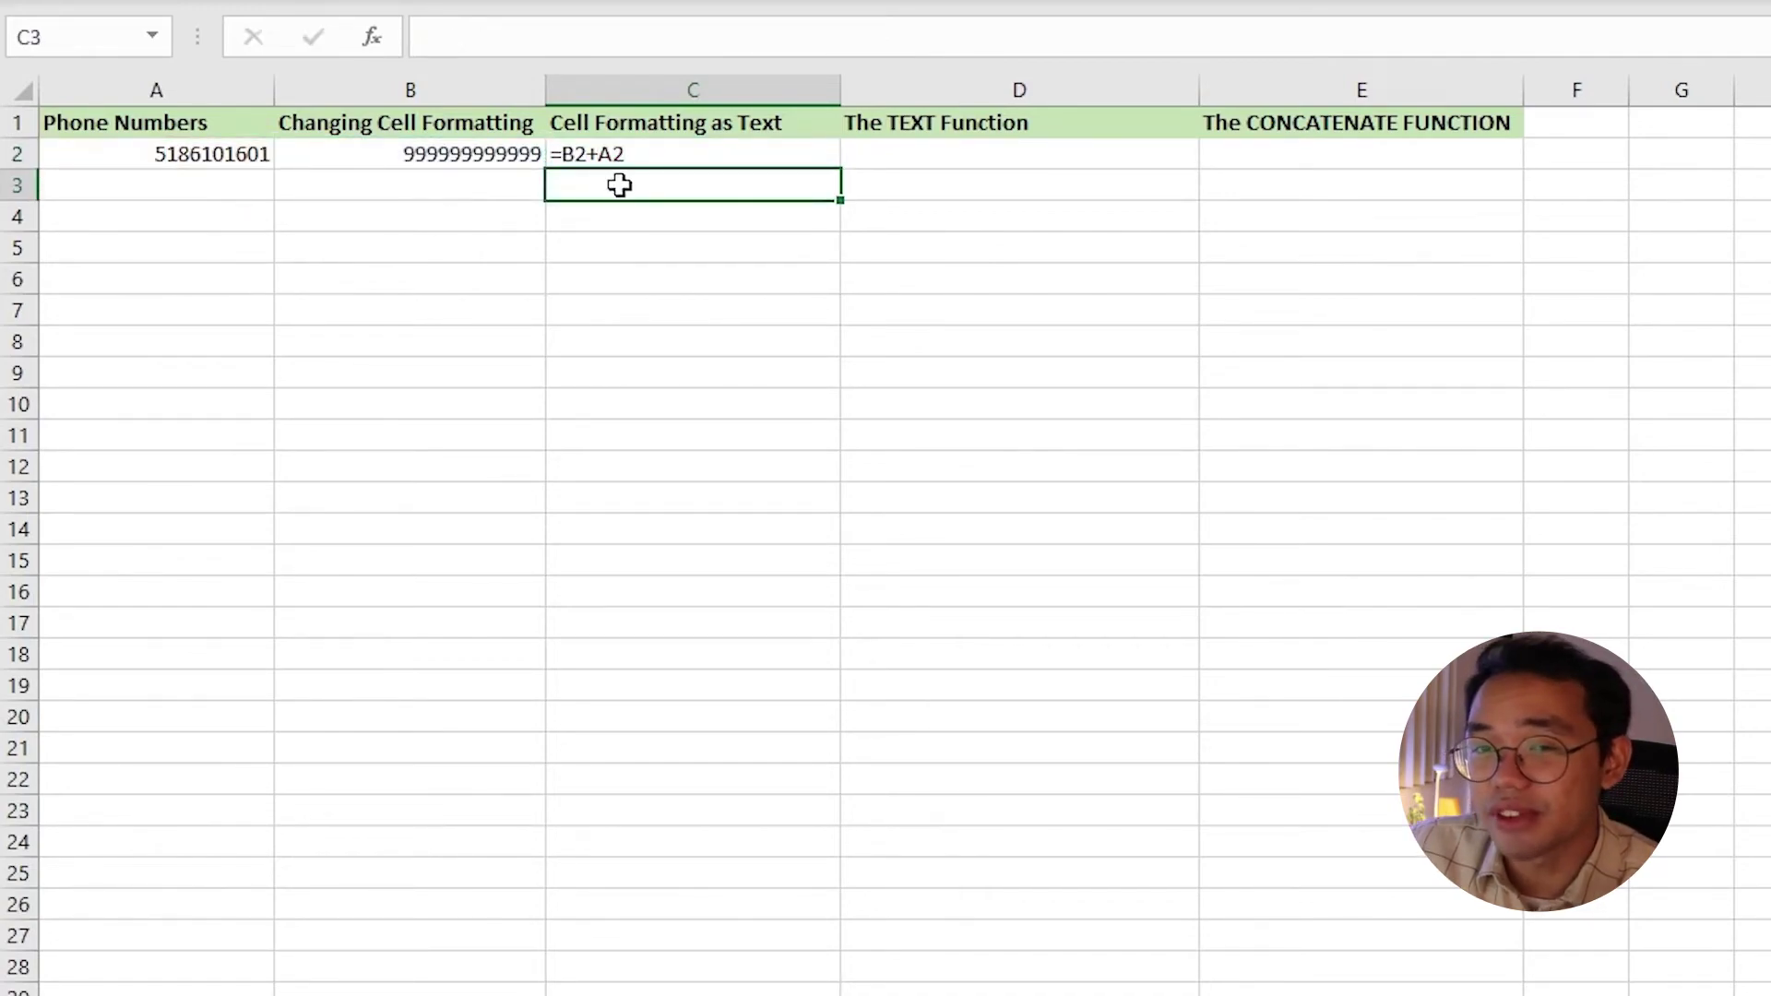
click(693, 157)
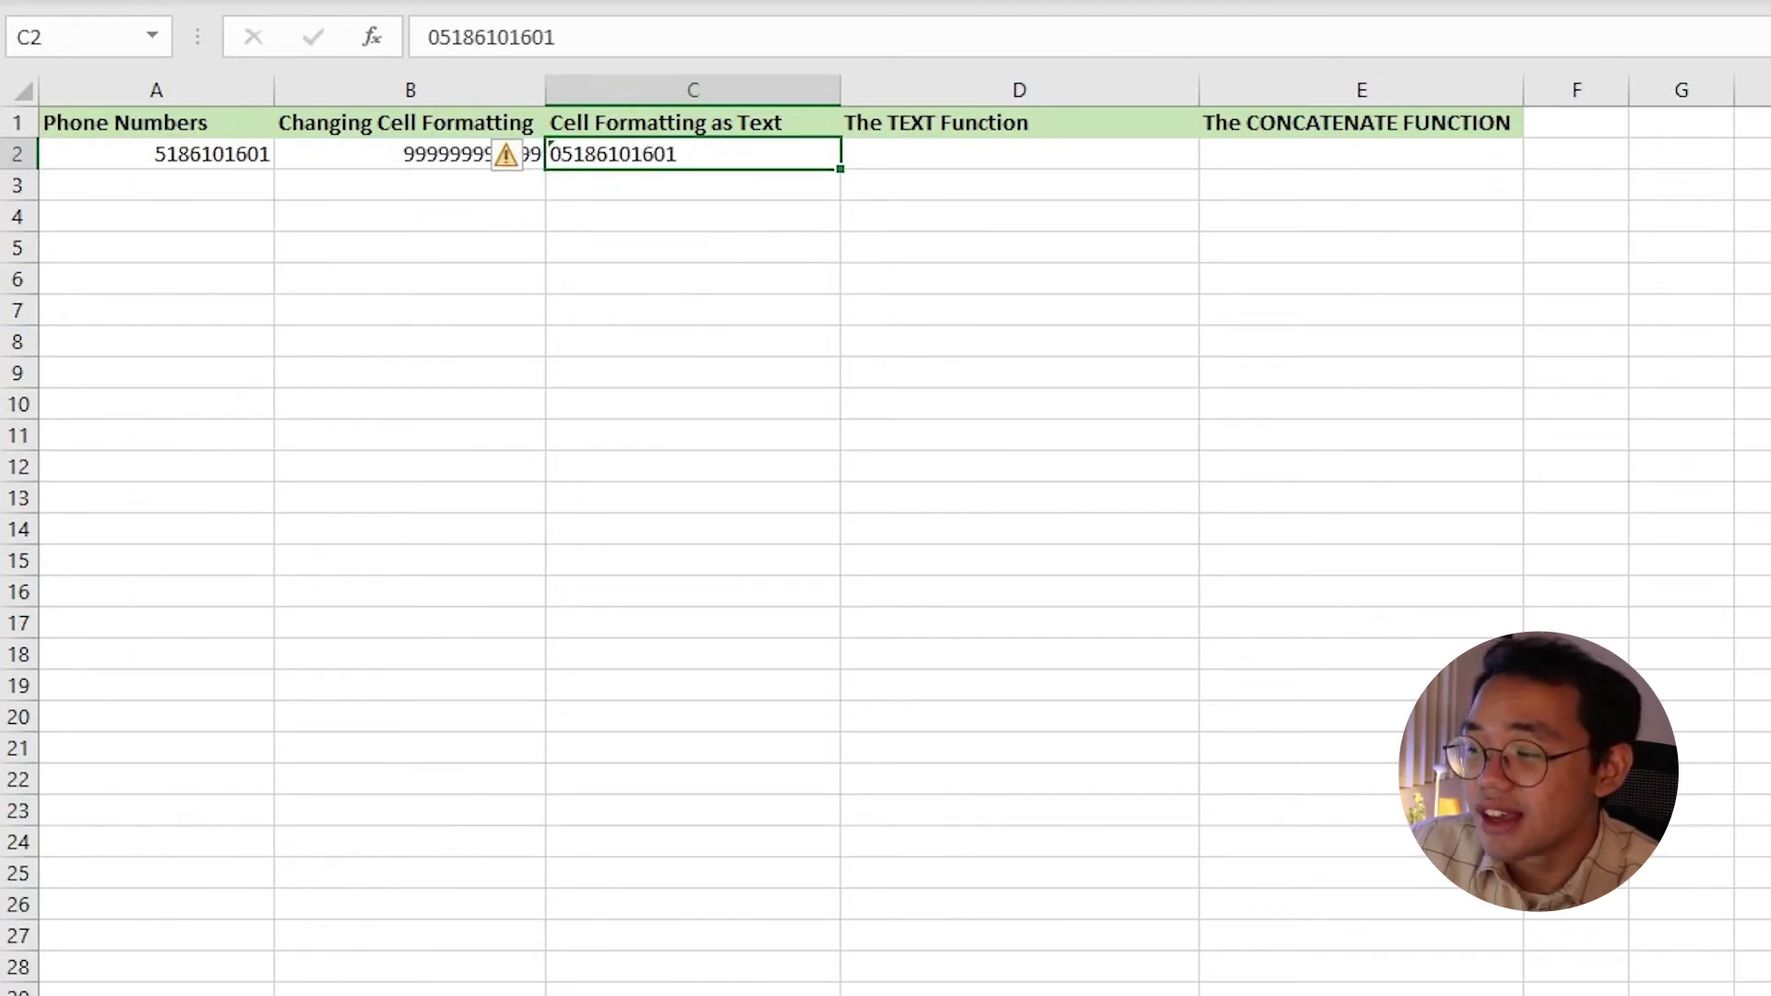
click(564, 242)
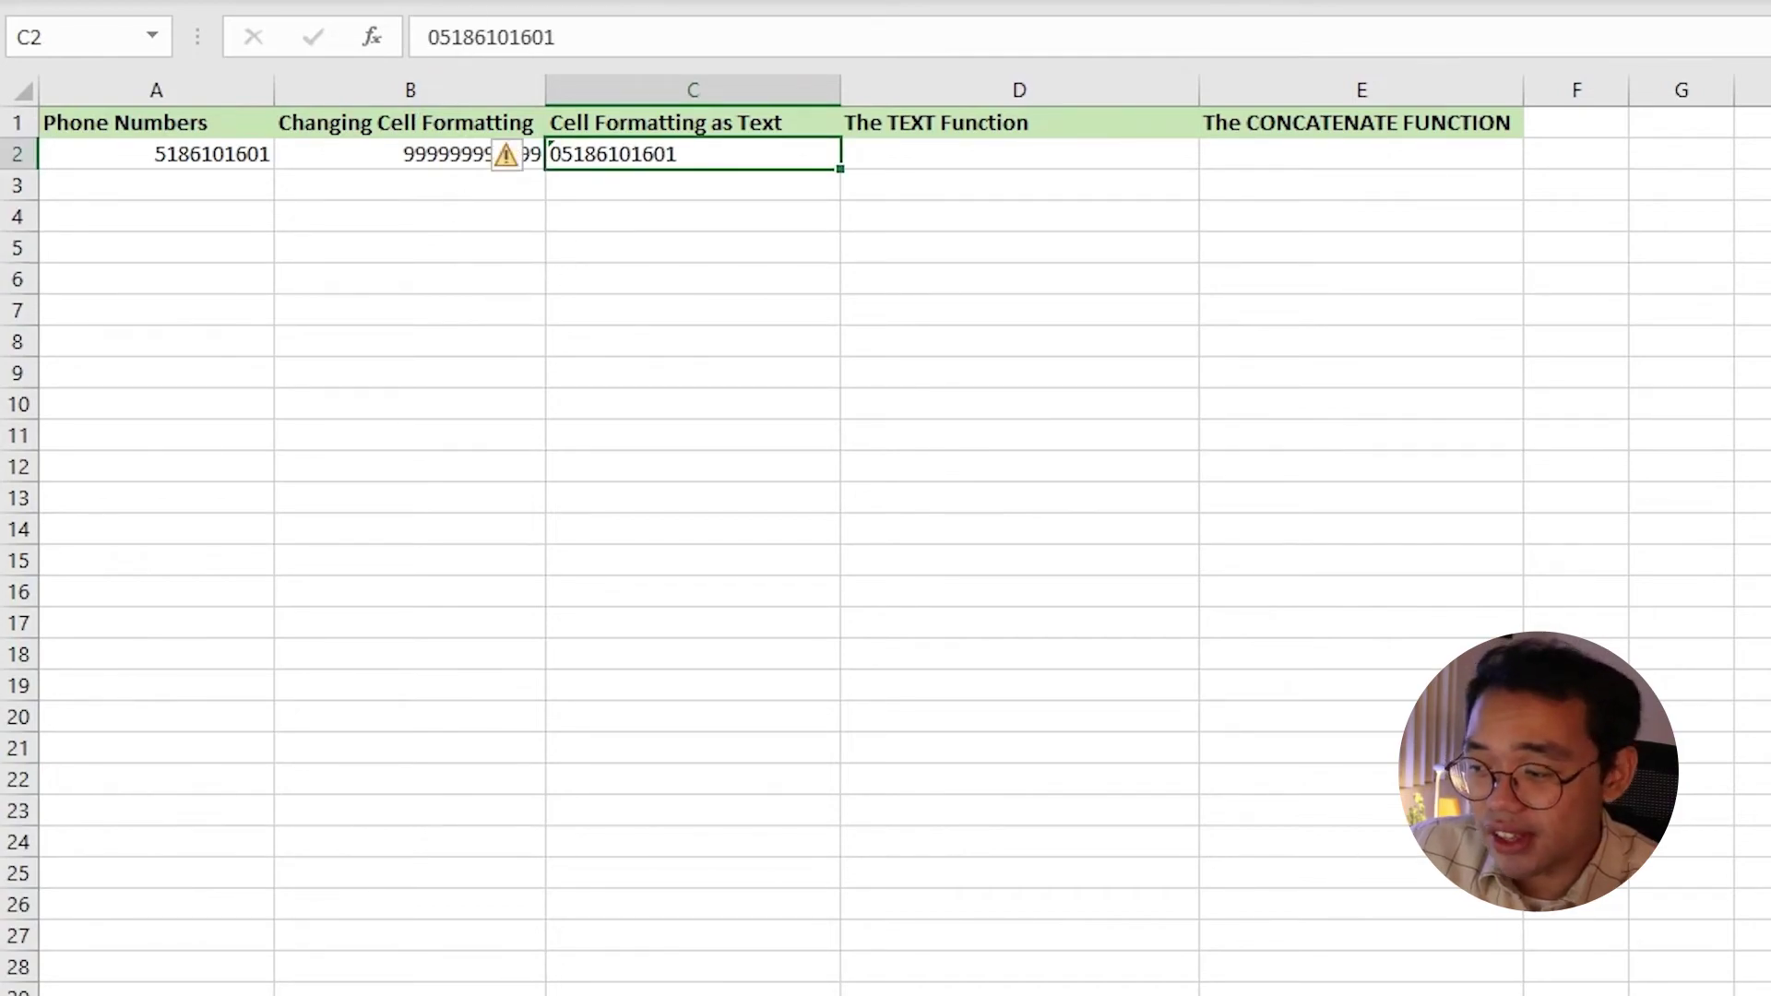
click(773, 294)
click(890, 155)
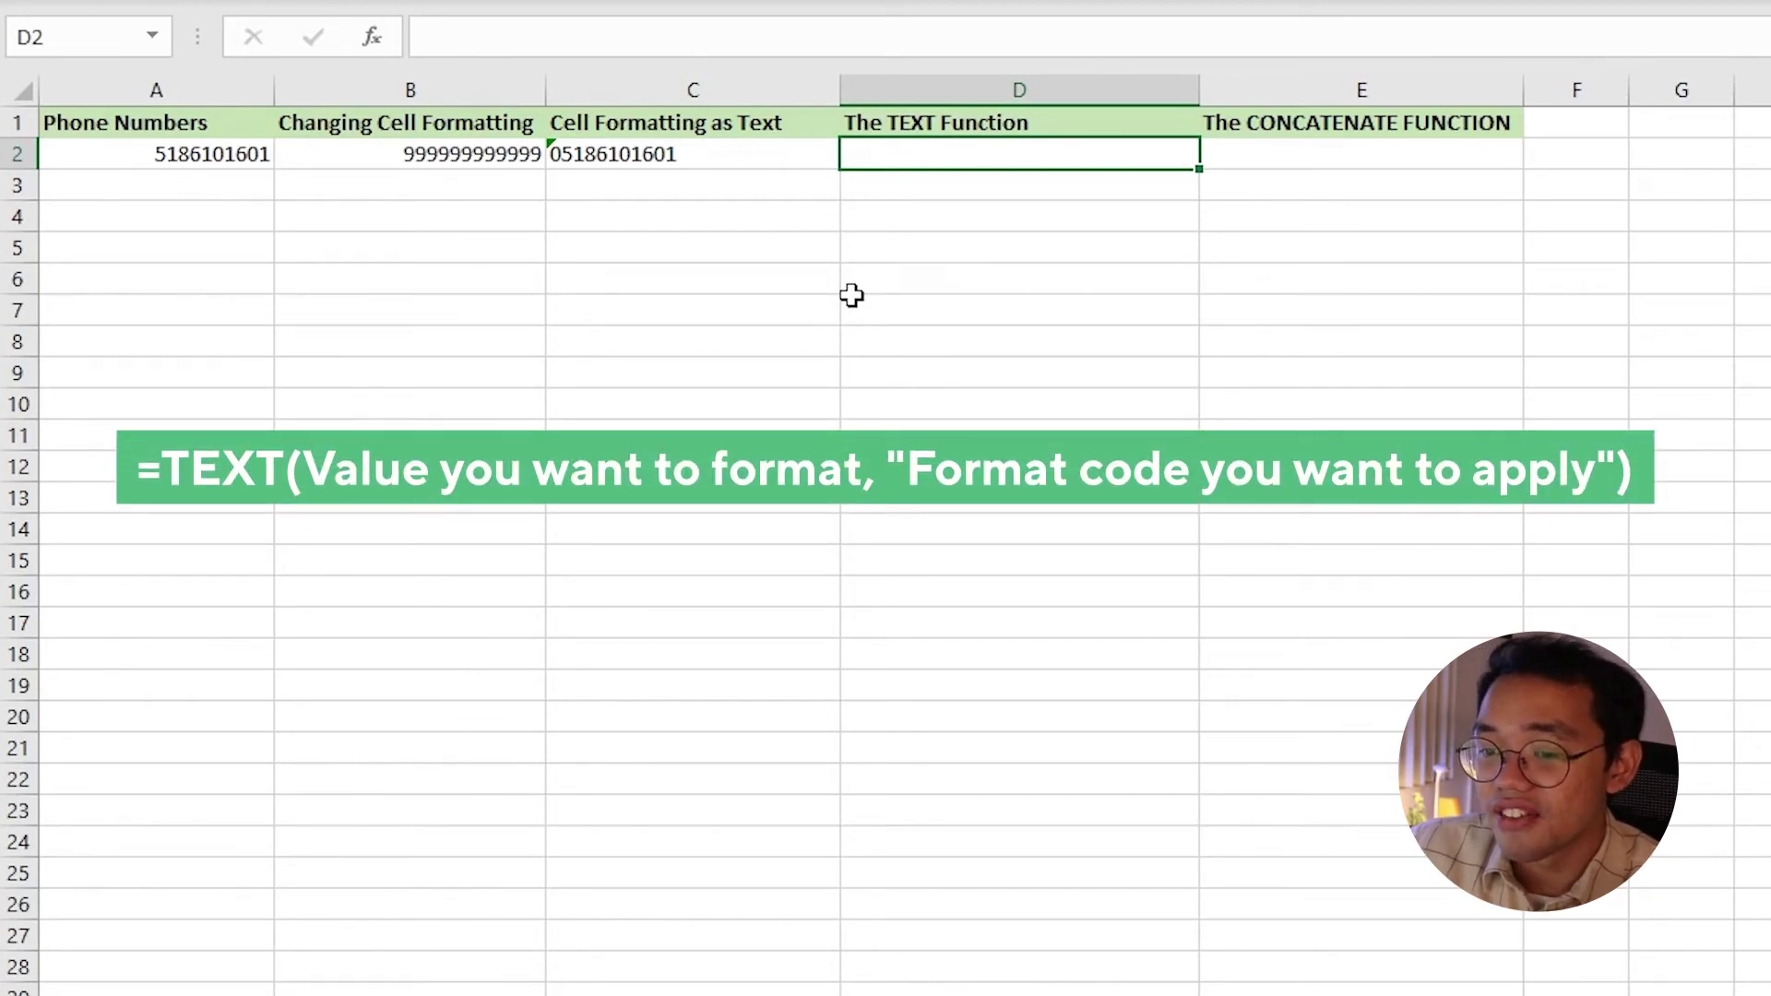
text(=TE)
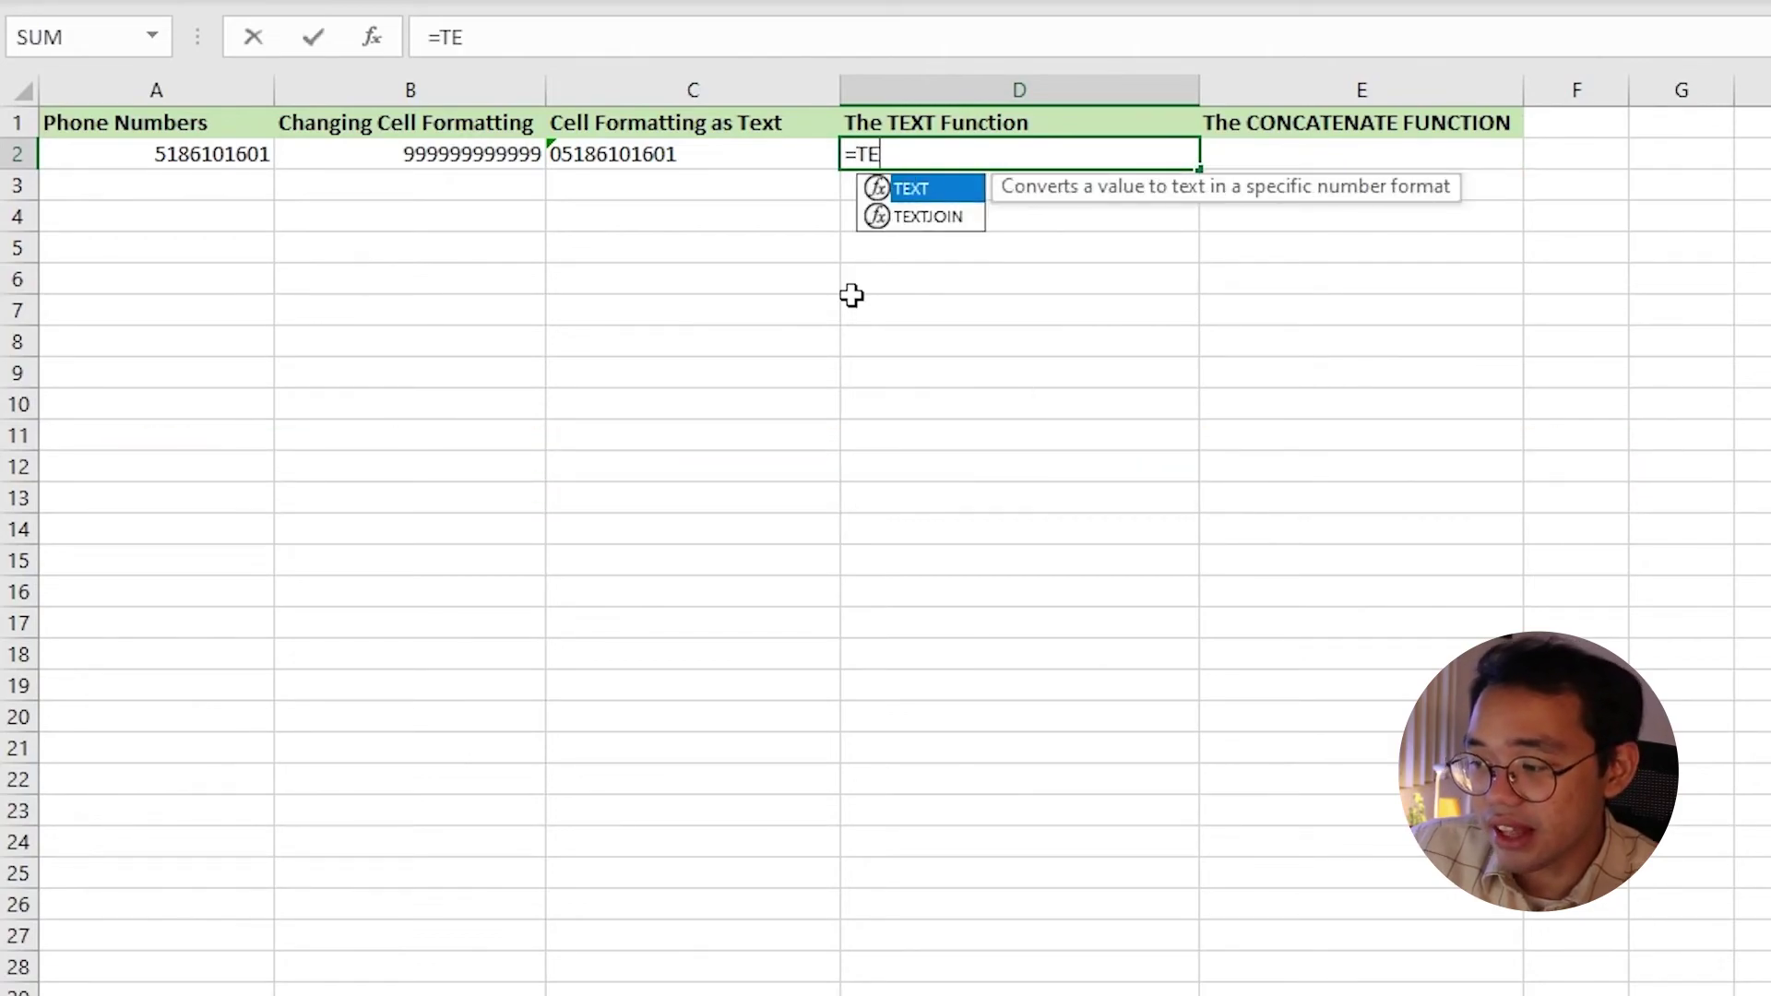
key(Tab)
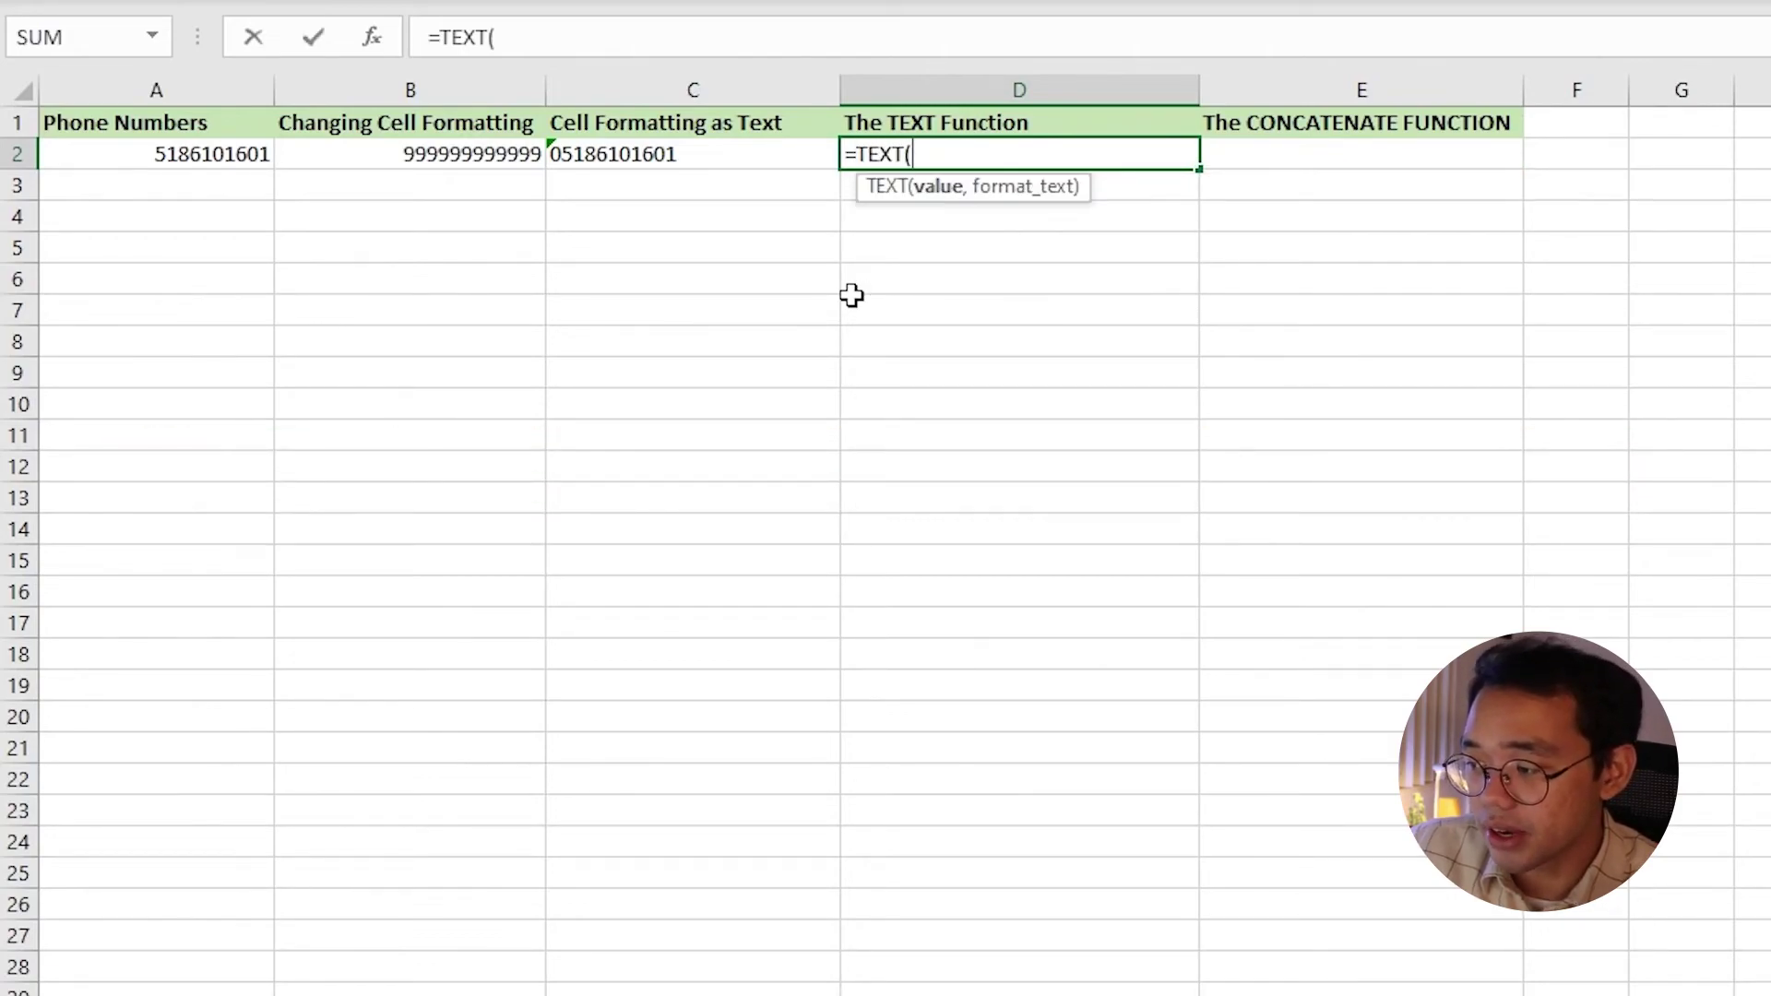
click(178, 151)
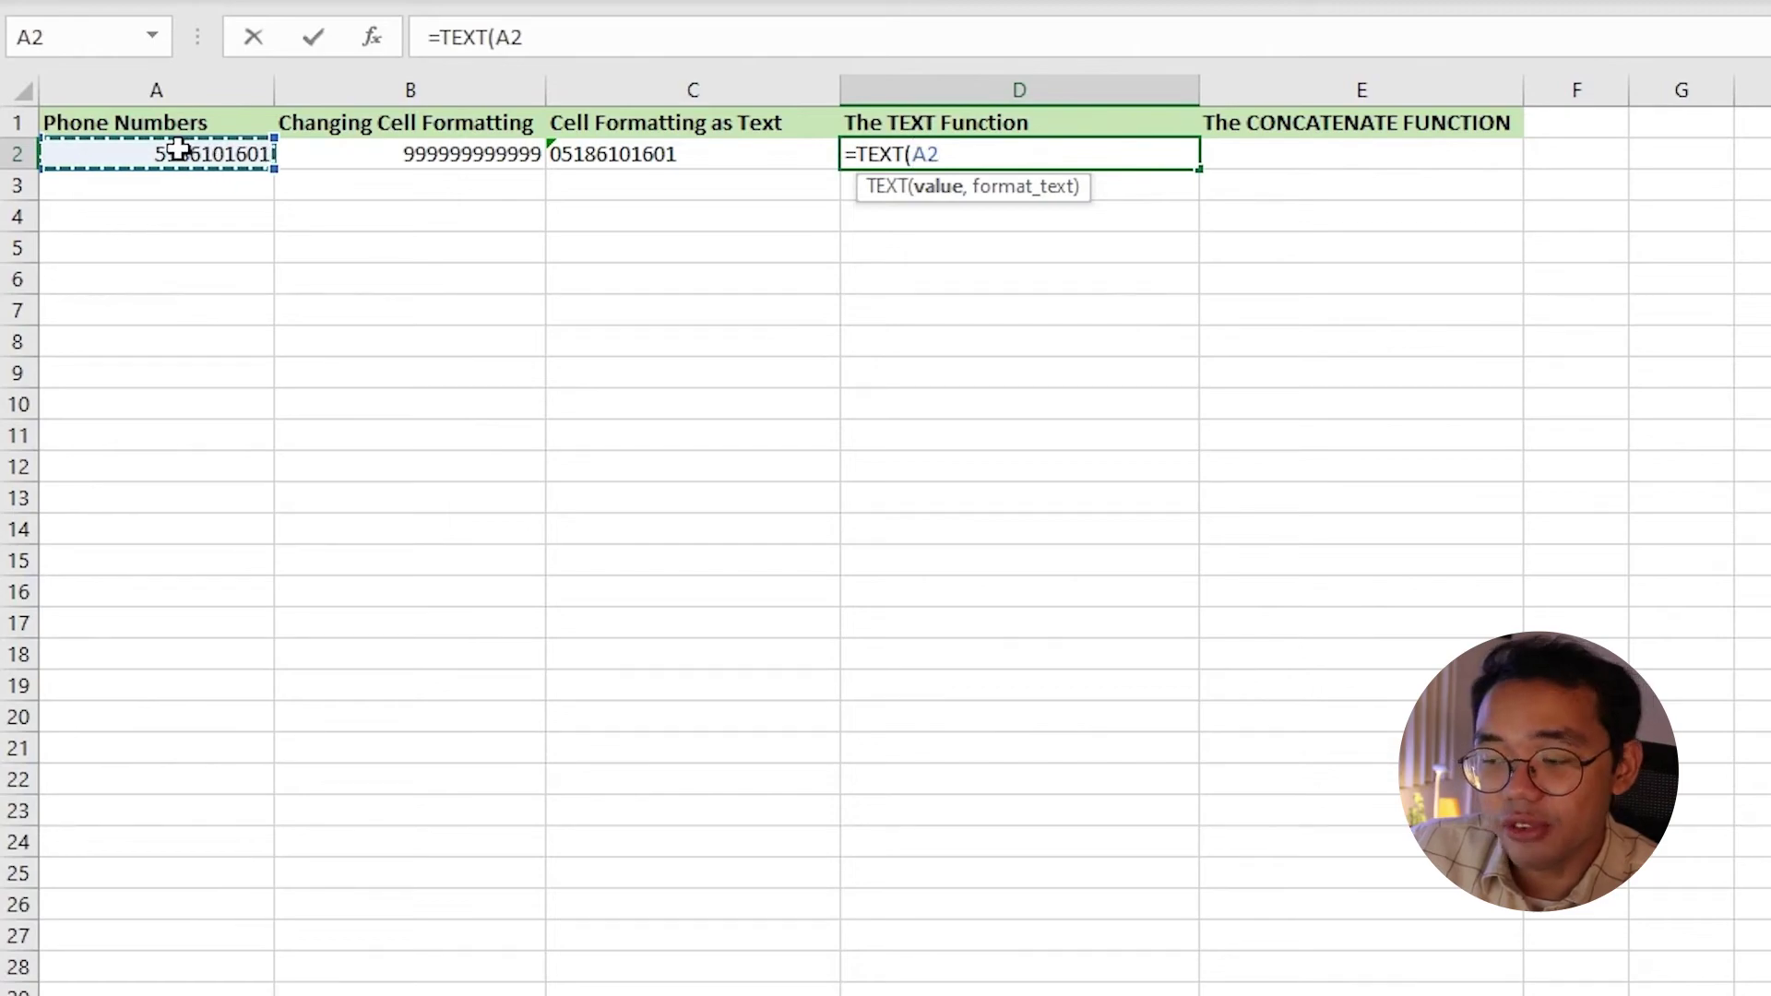
text(,)
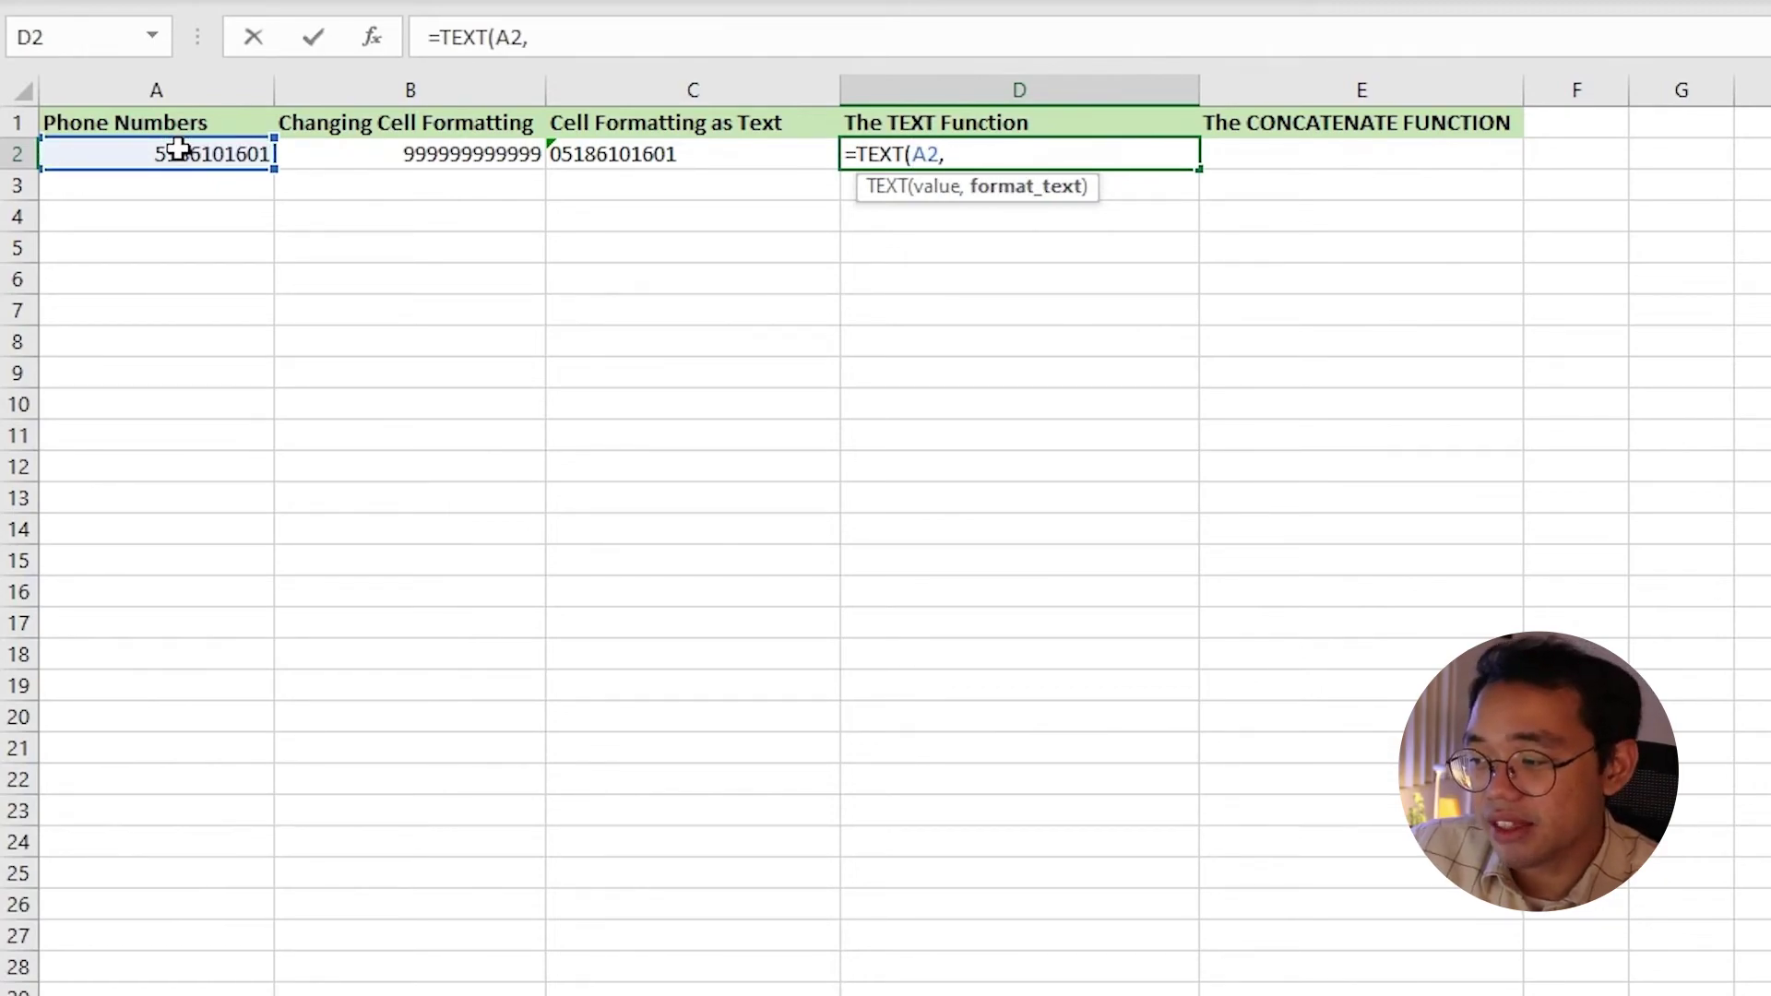
text("0000)
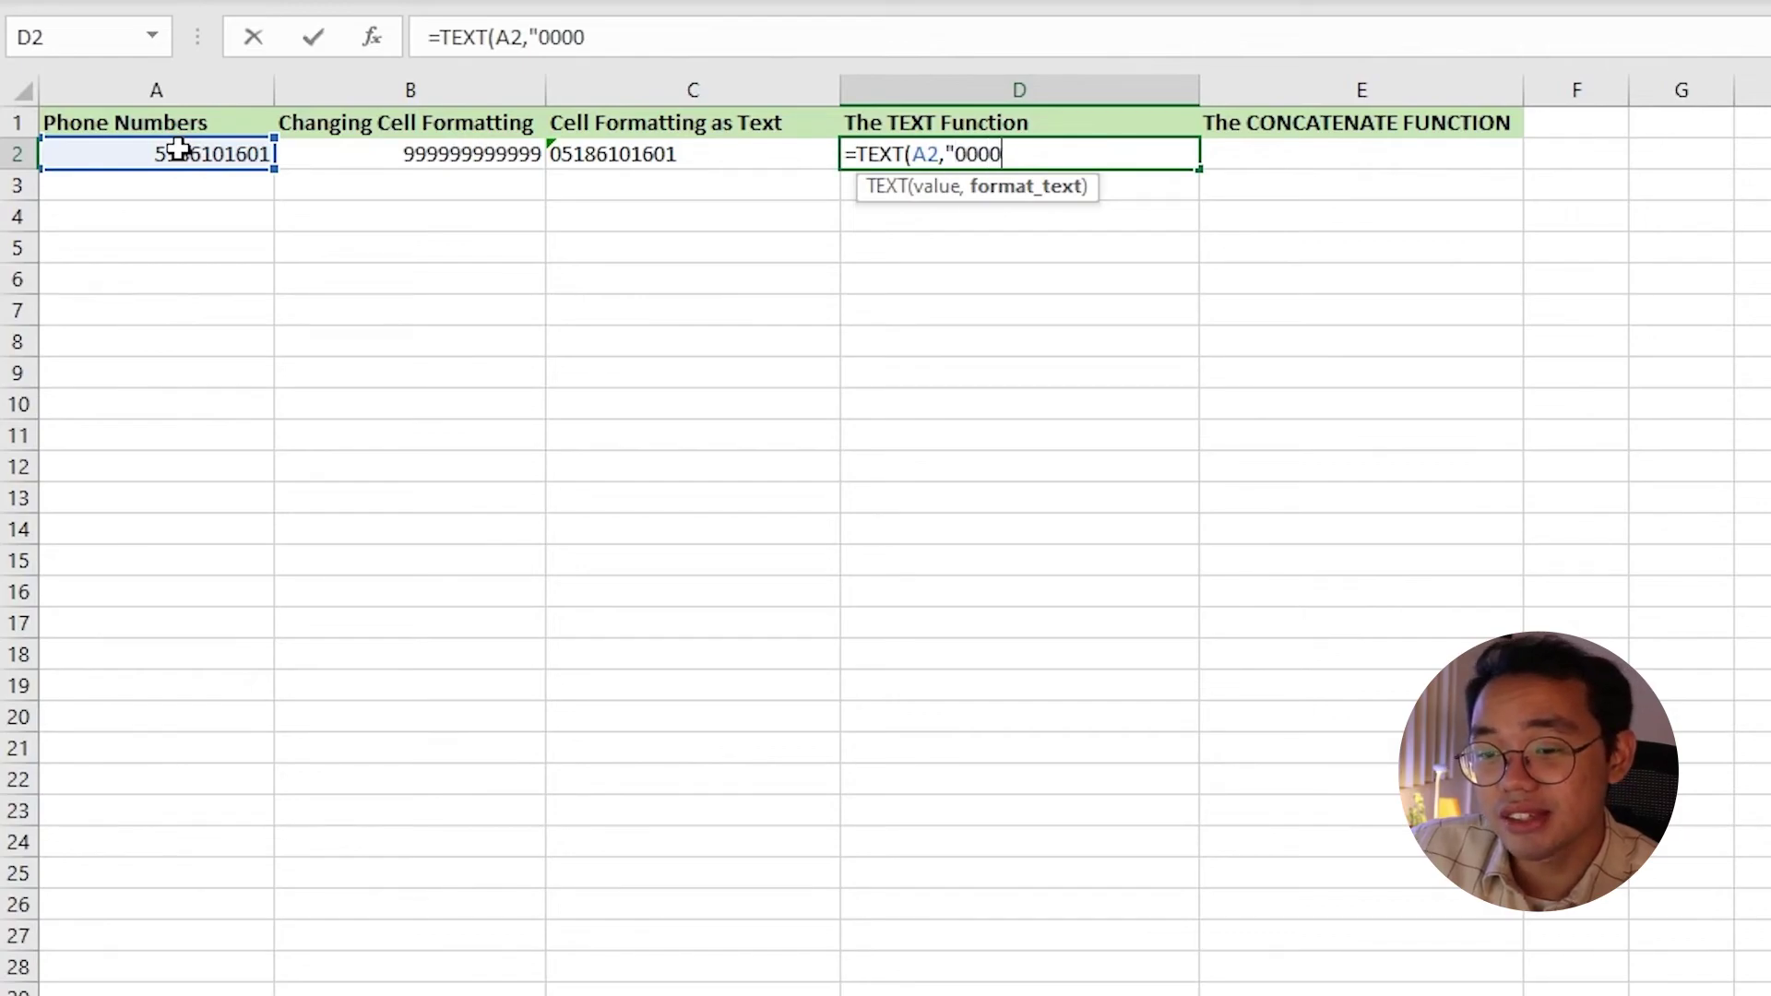
text(0000000")
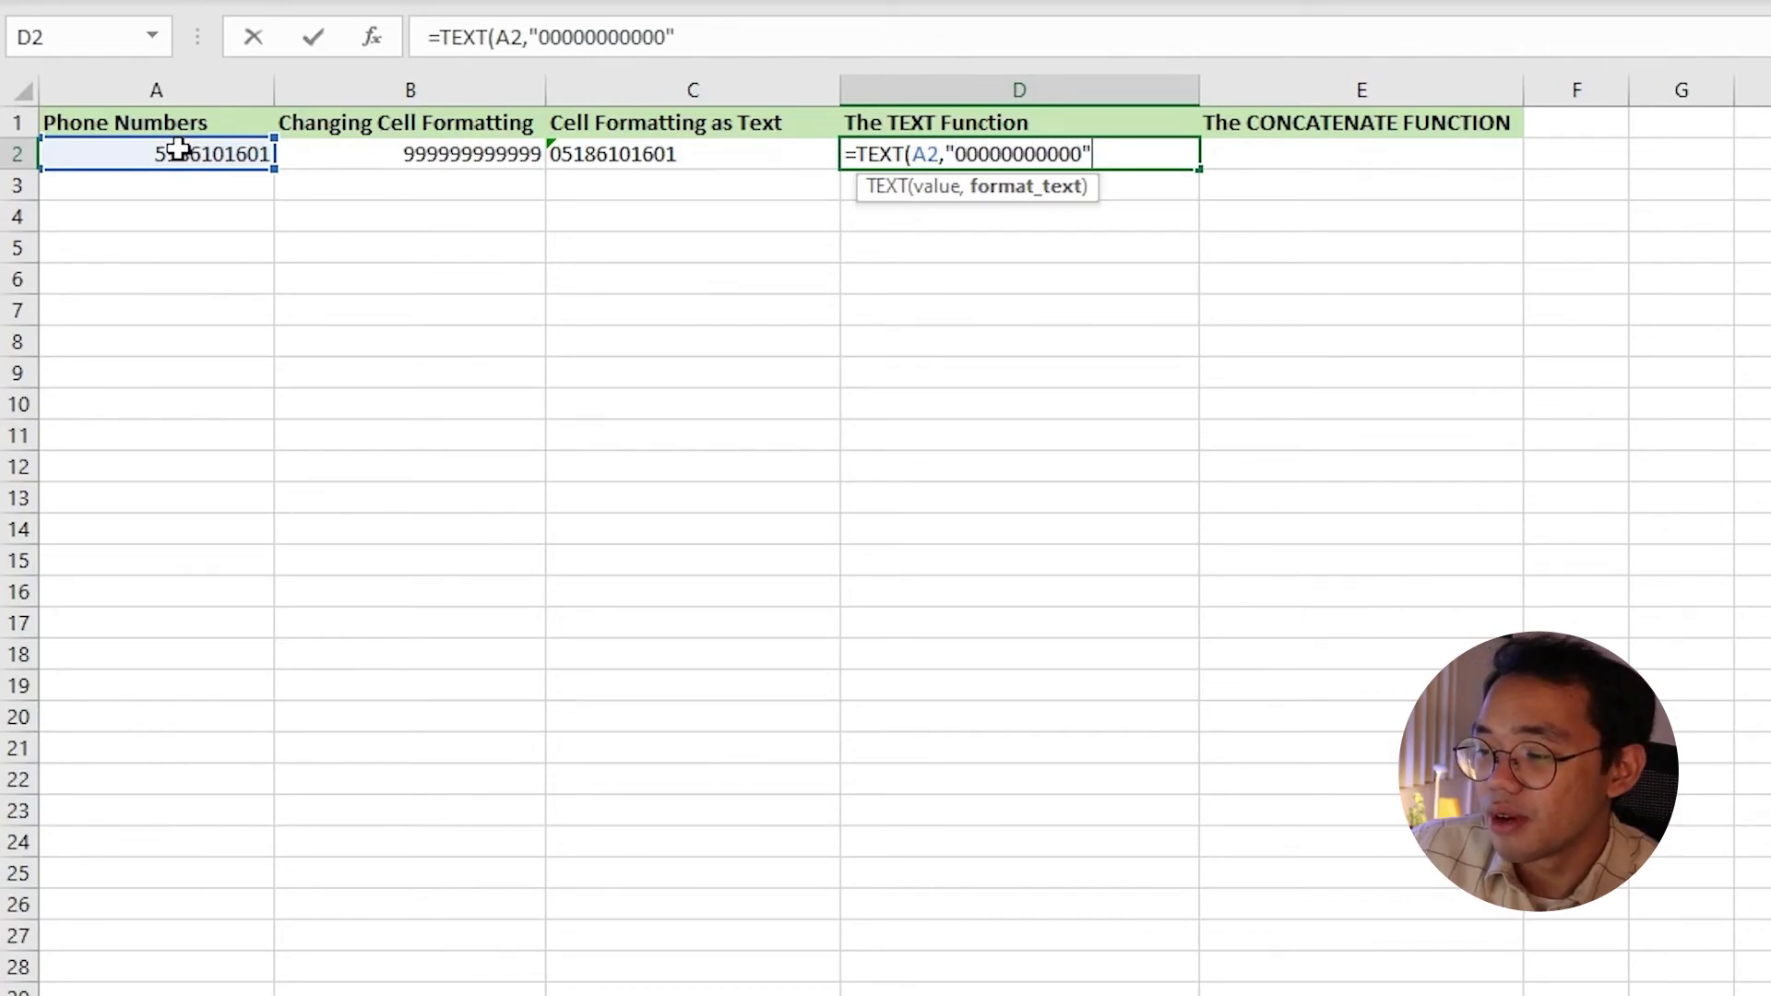
key(Return)
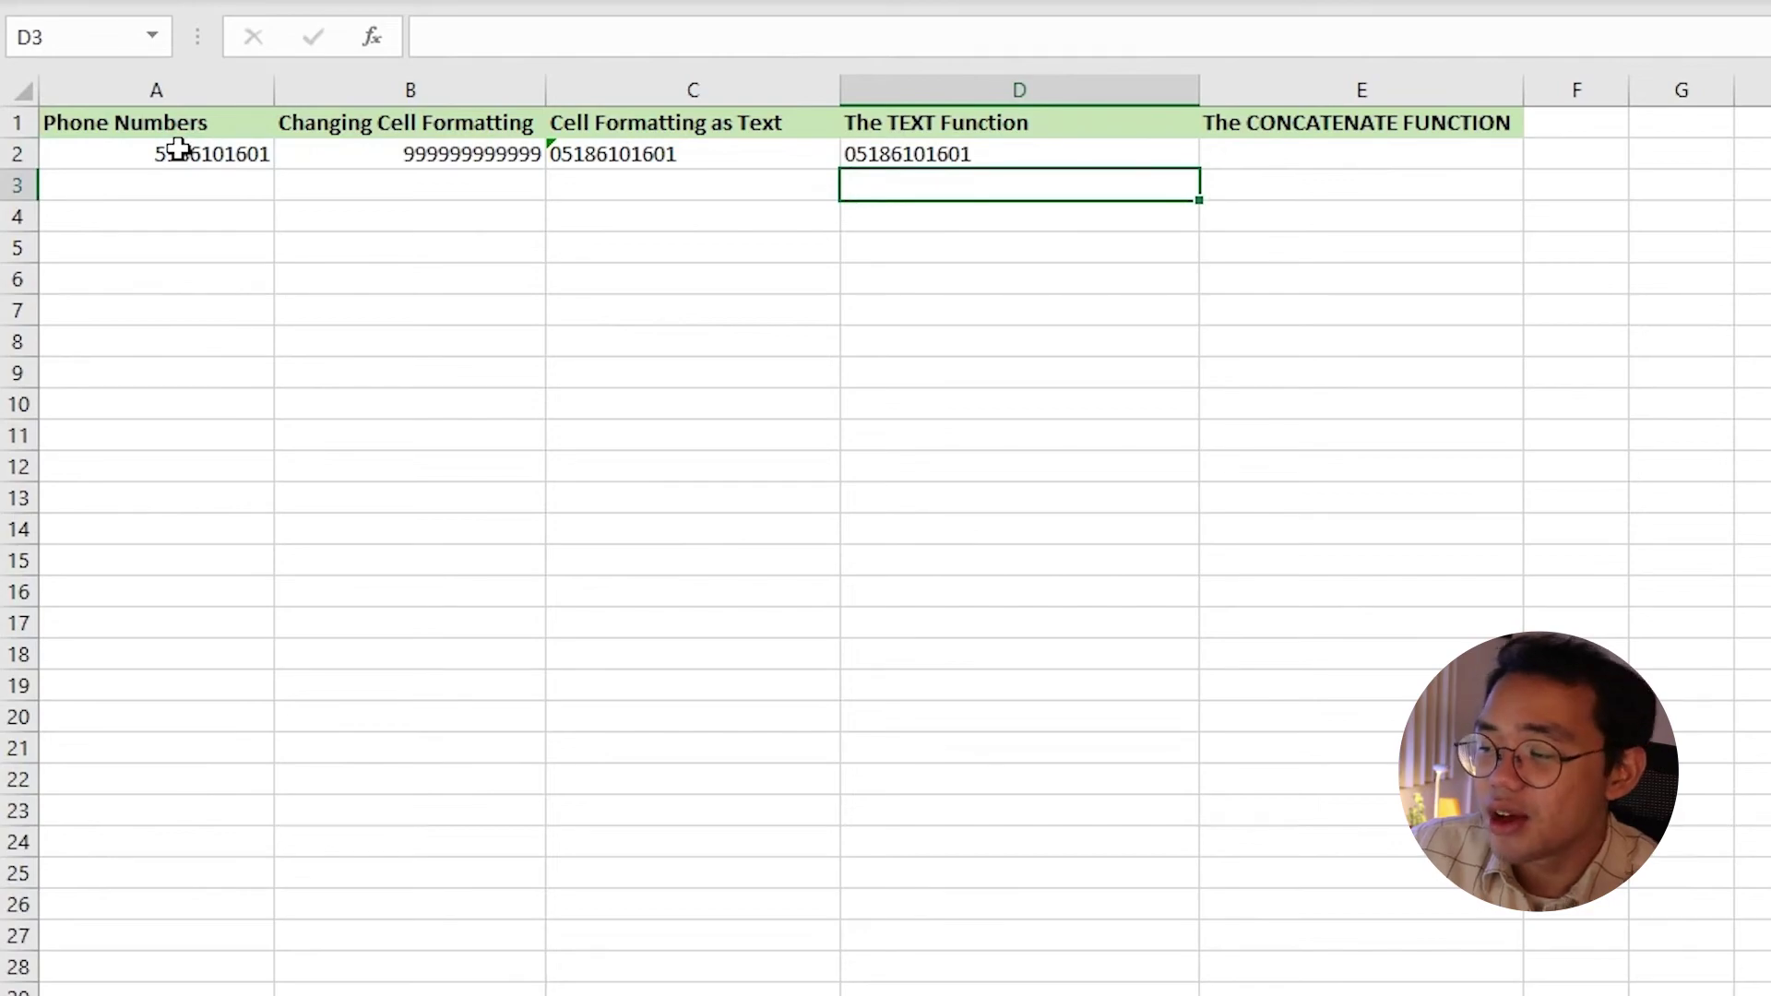
click(1111, 155)
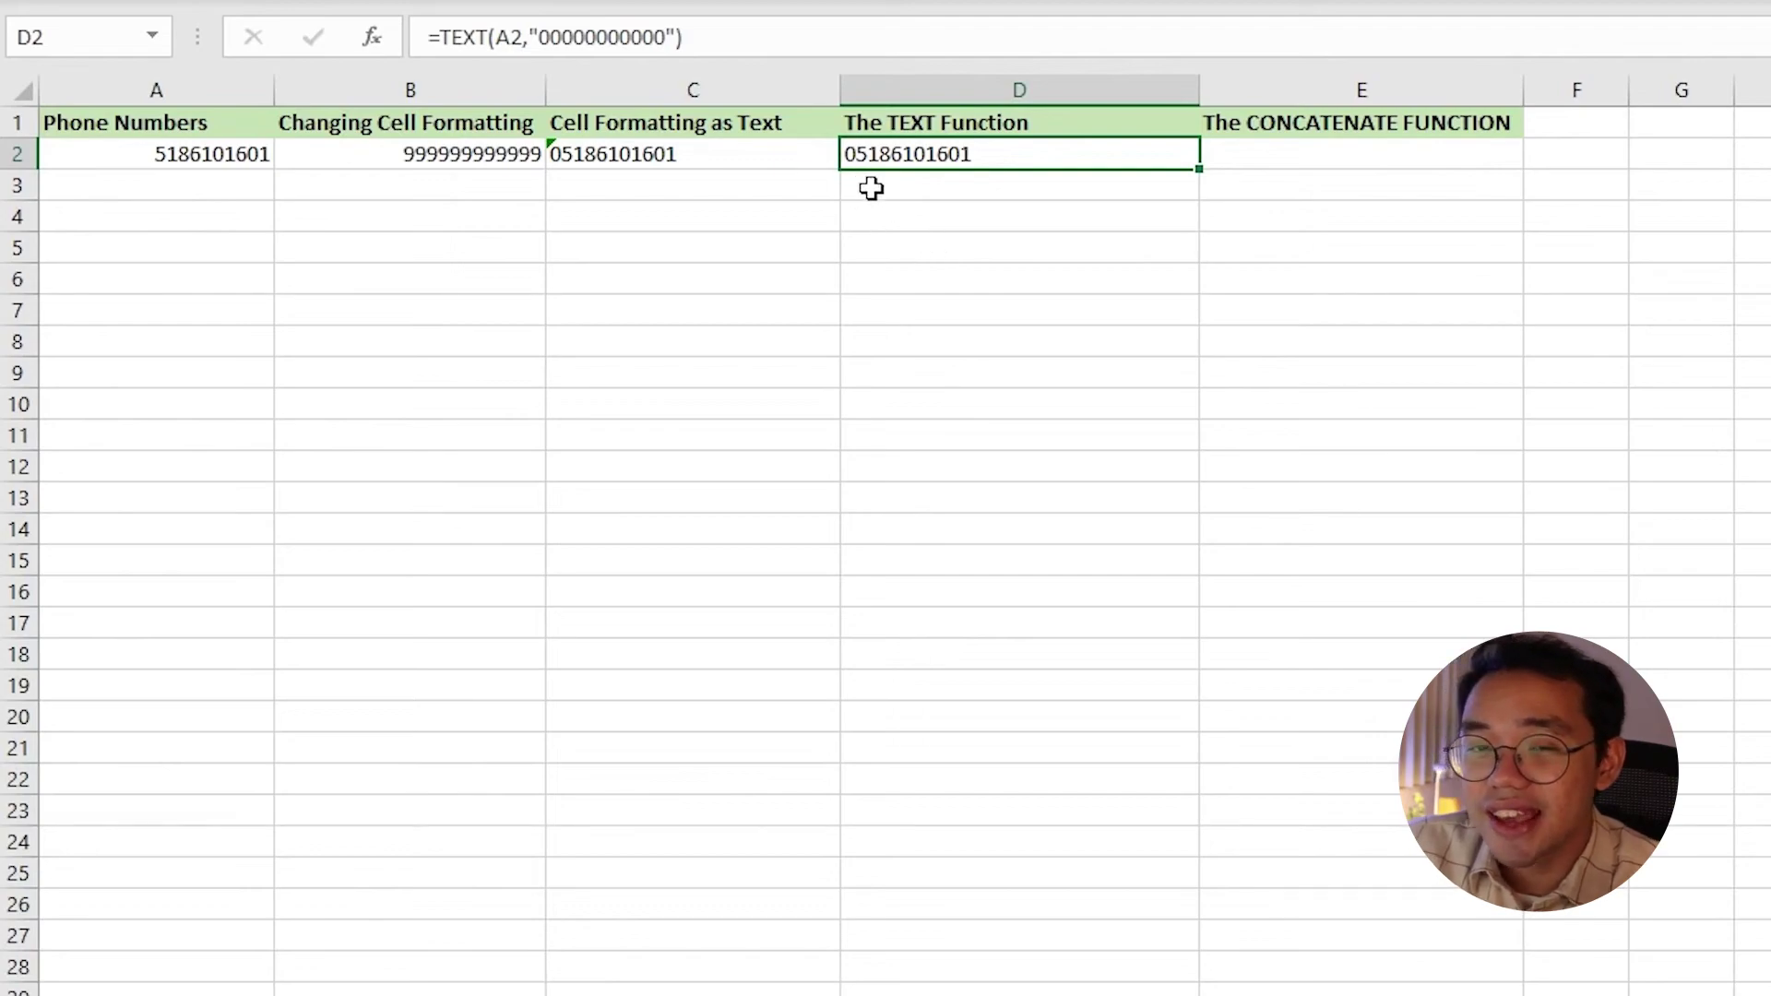
click(933, 187)
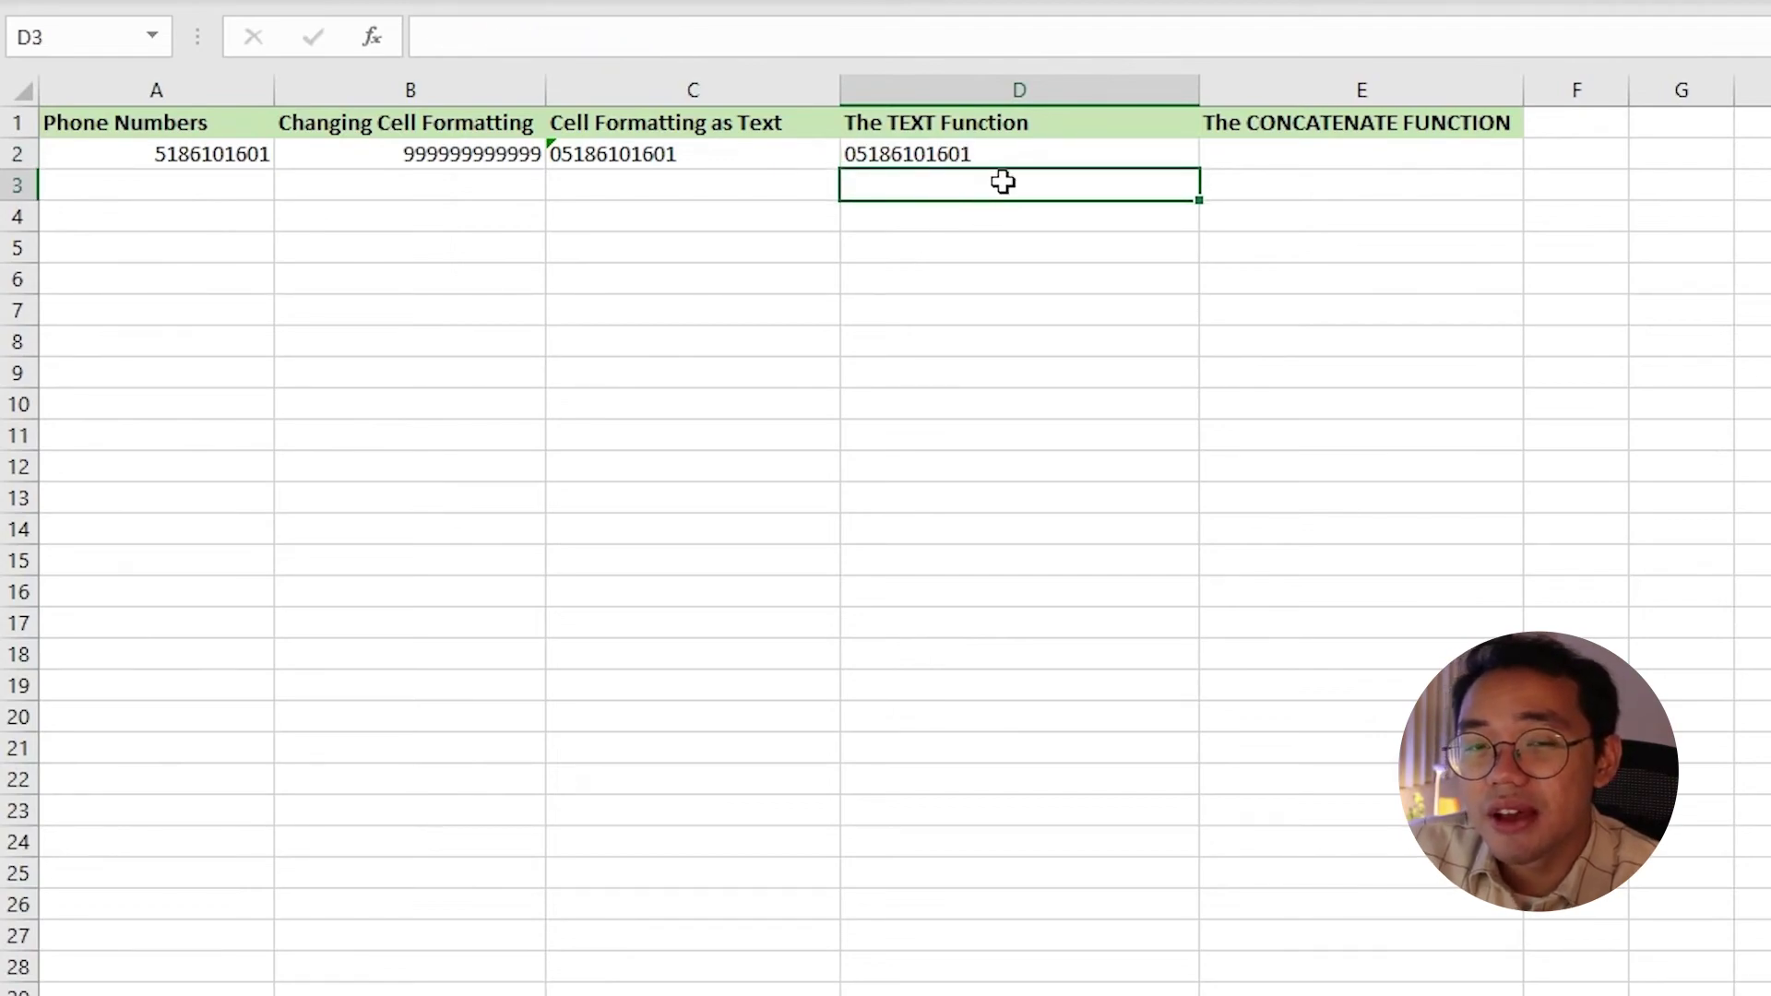
click(1010, 155)
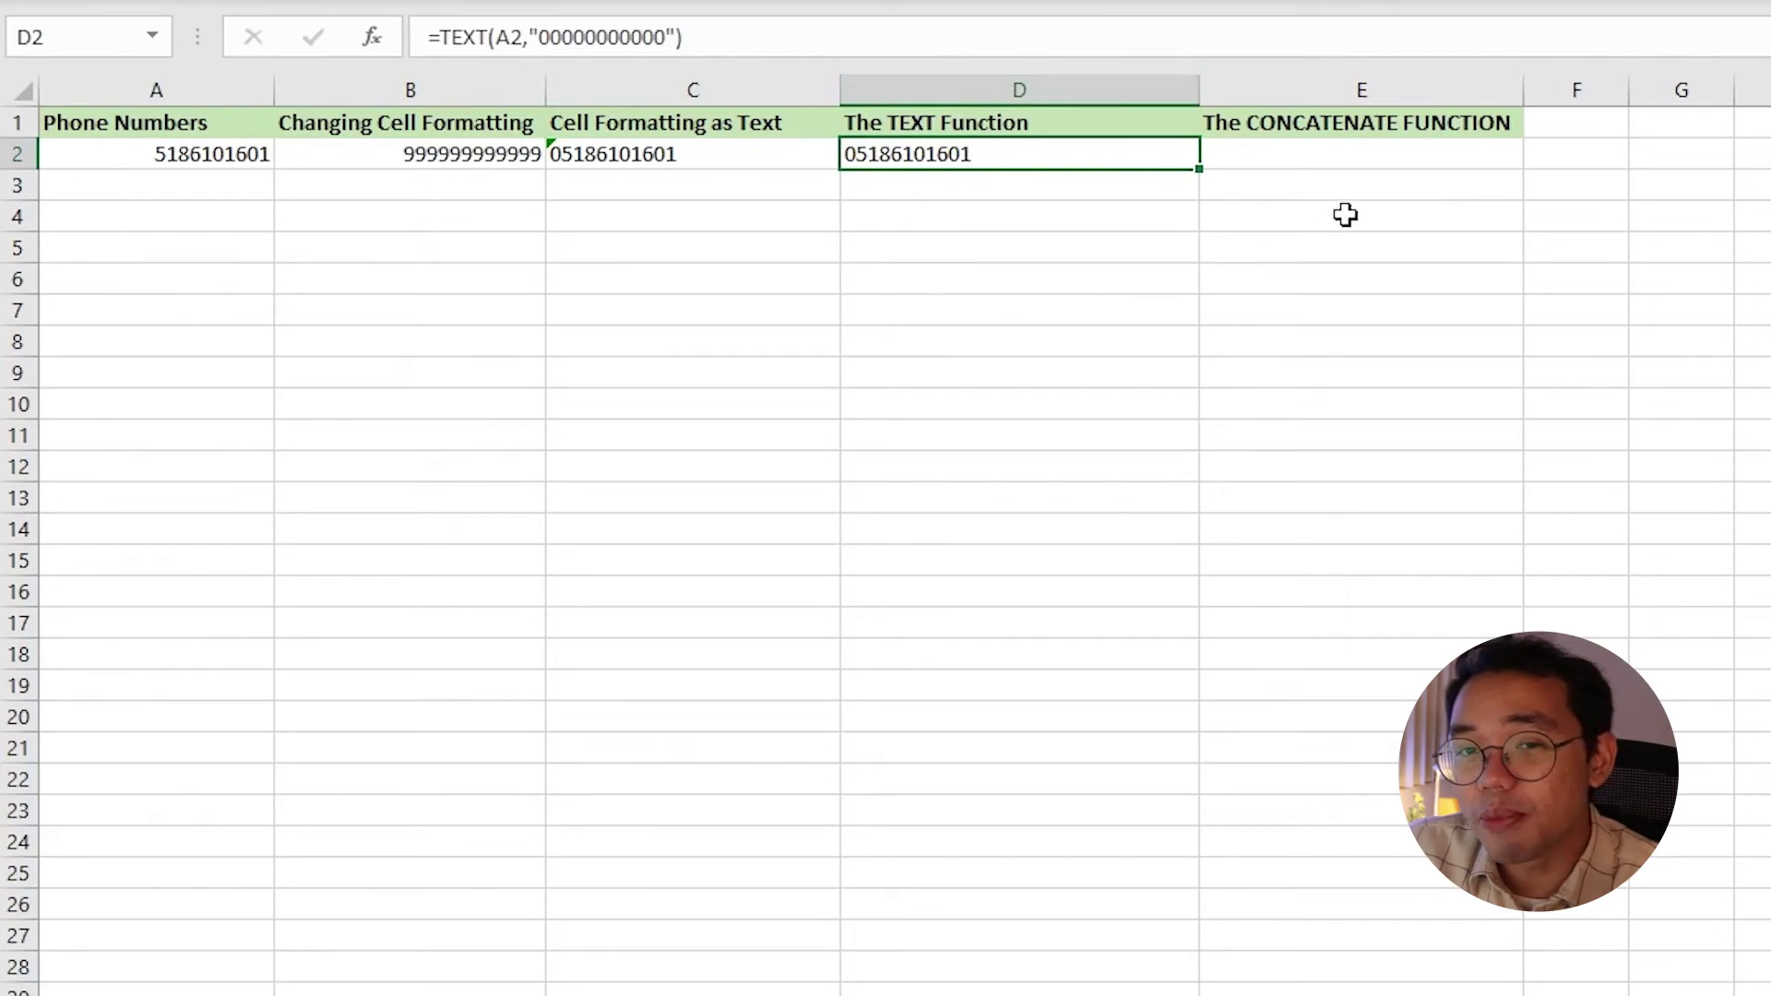
click(1358, 165)
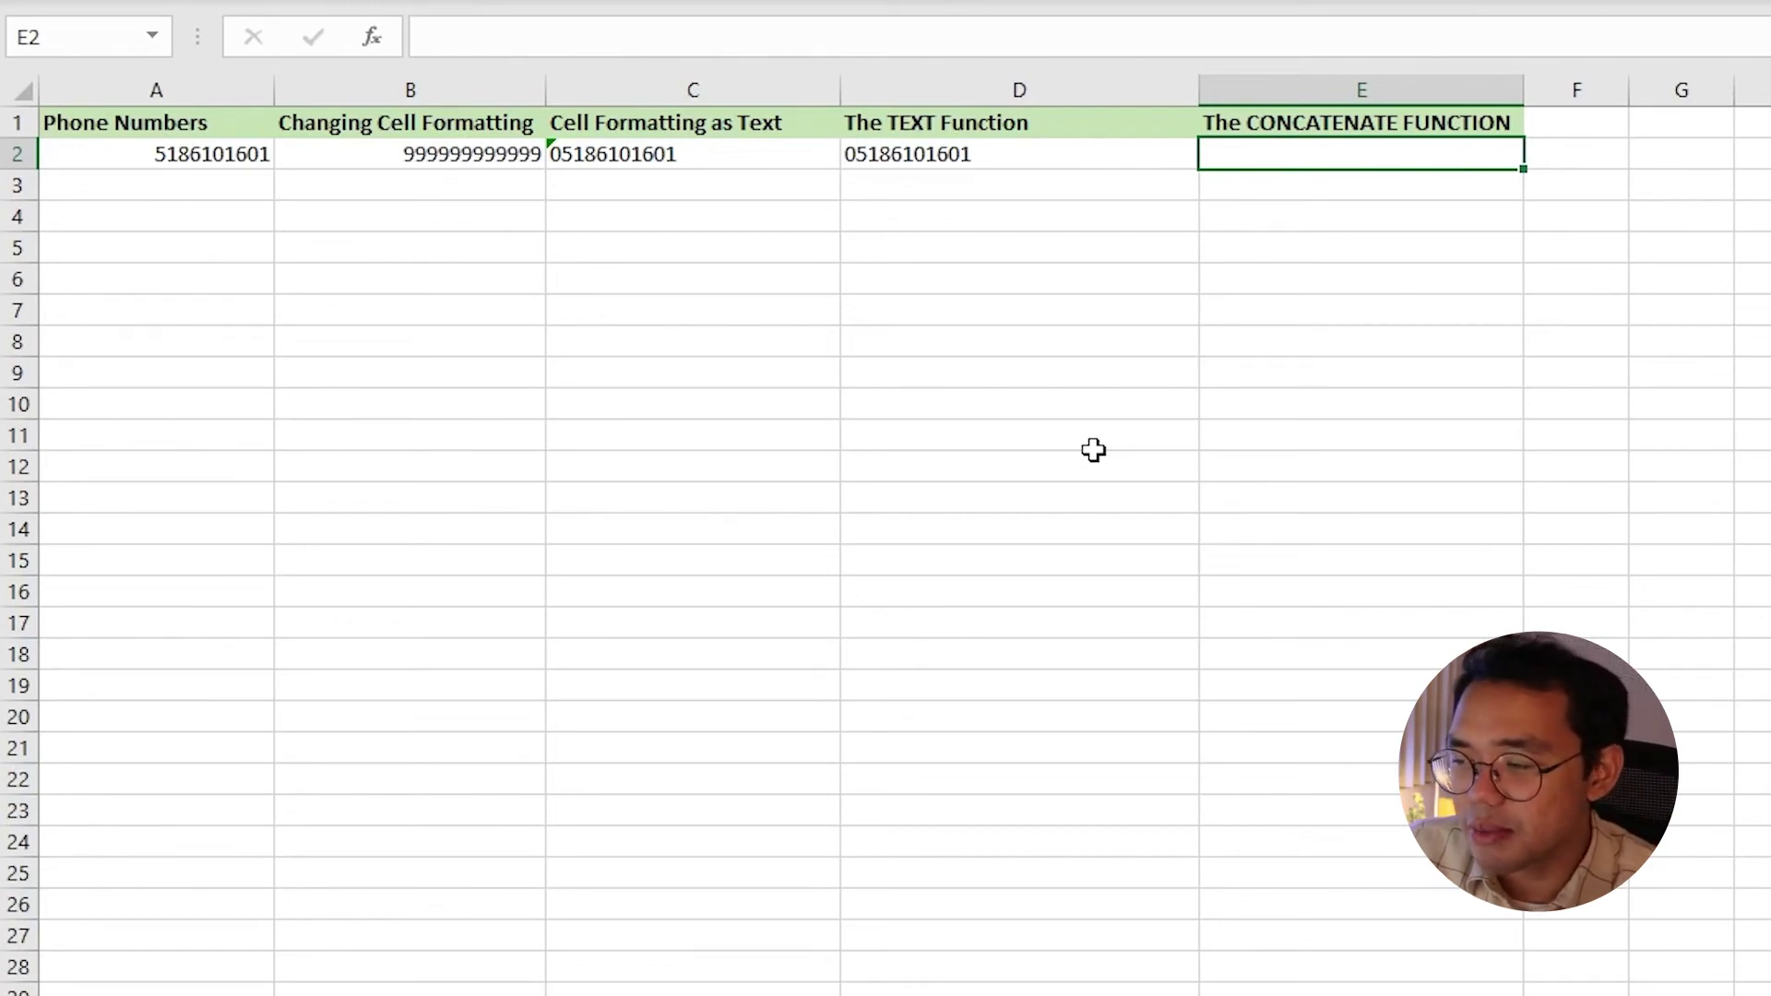
text(=Cpm)
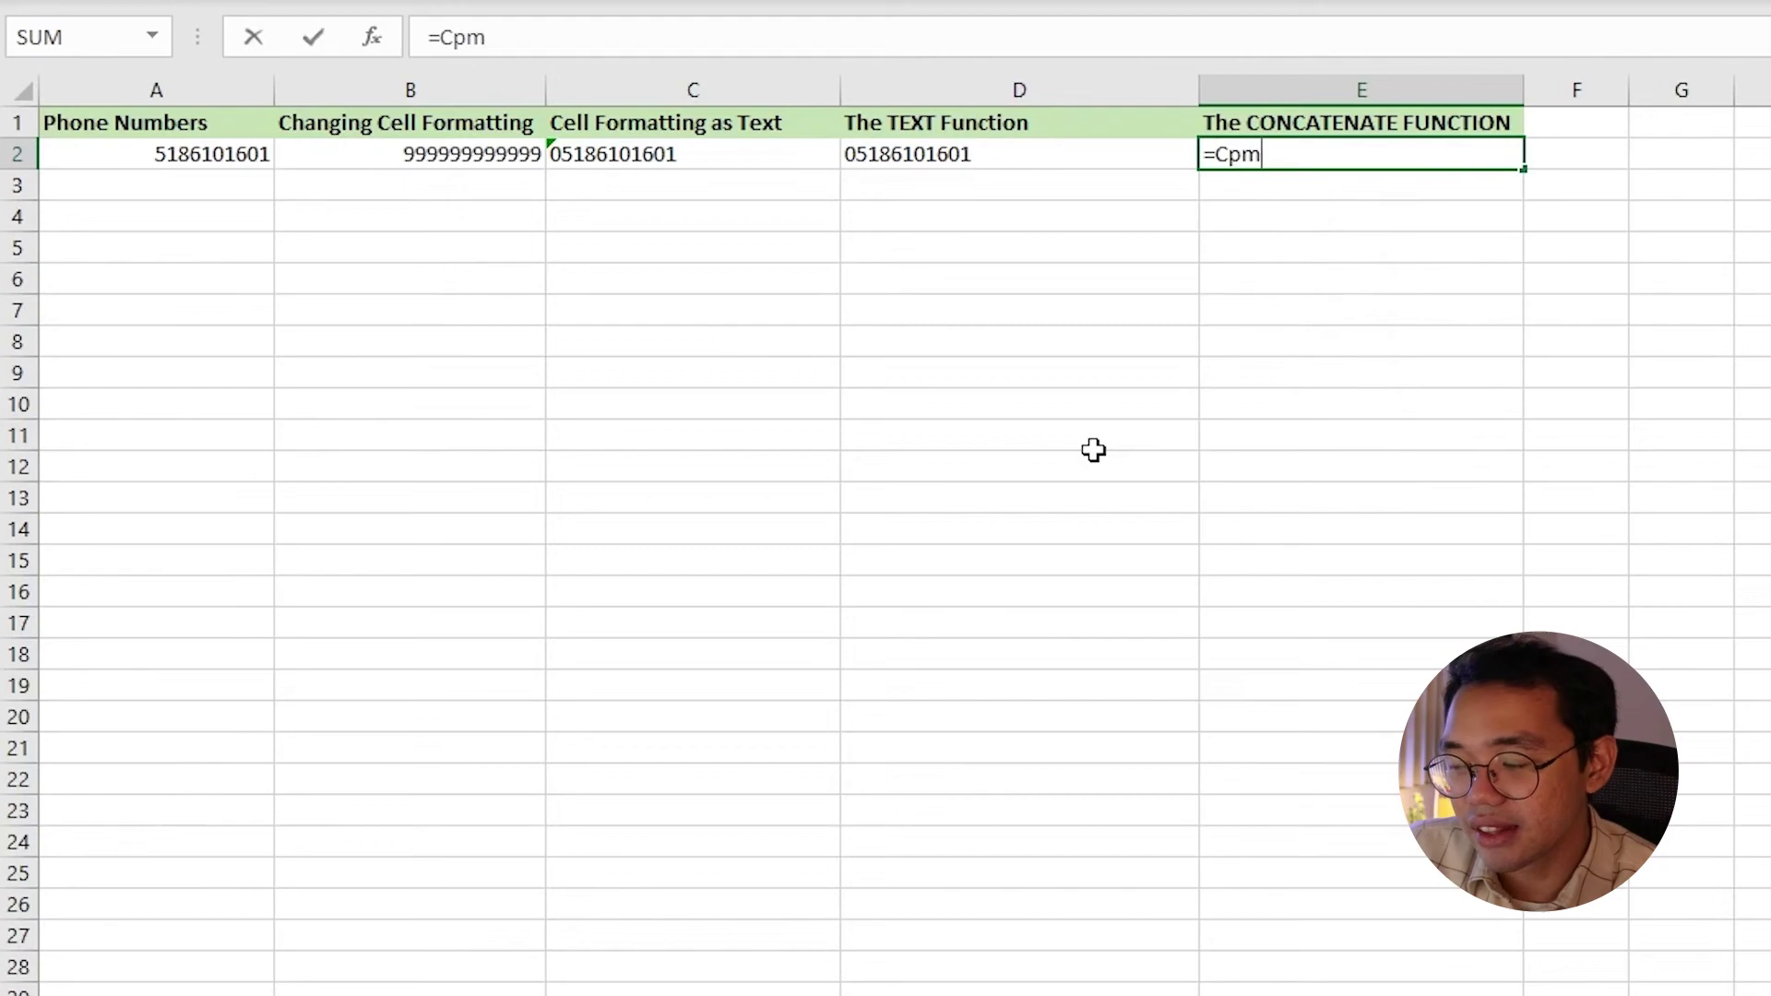
key(BackSpace)
key(BackSpace)
text(onc)
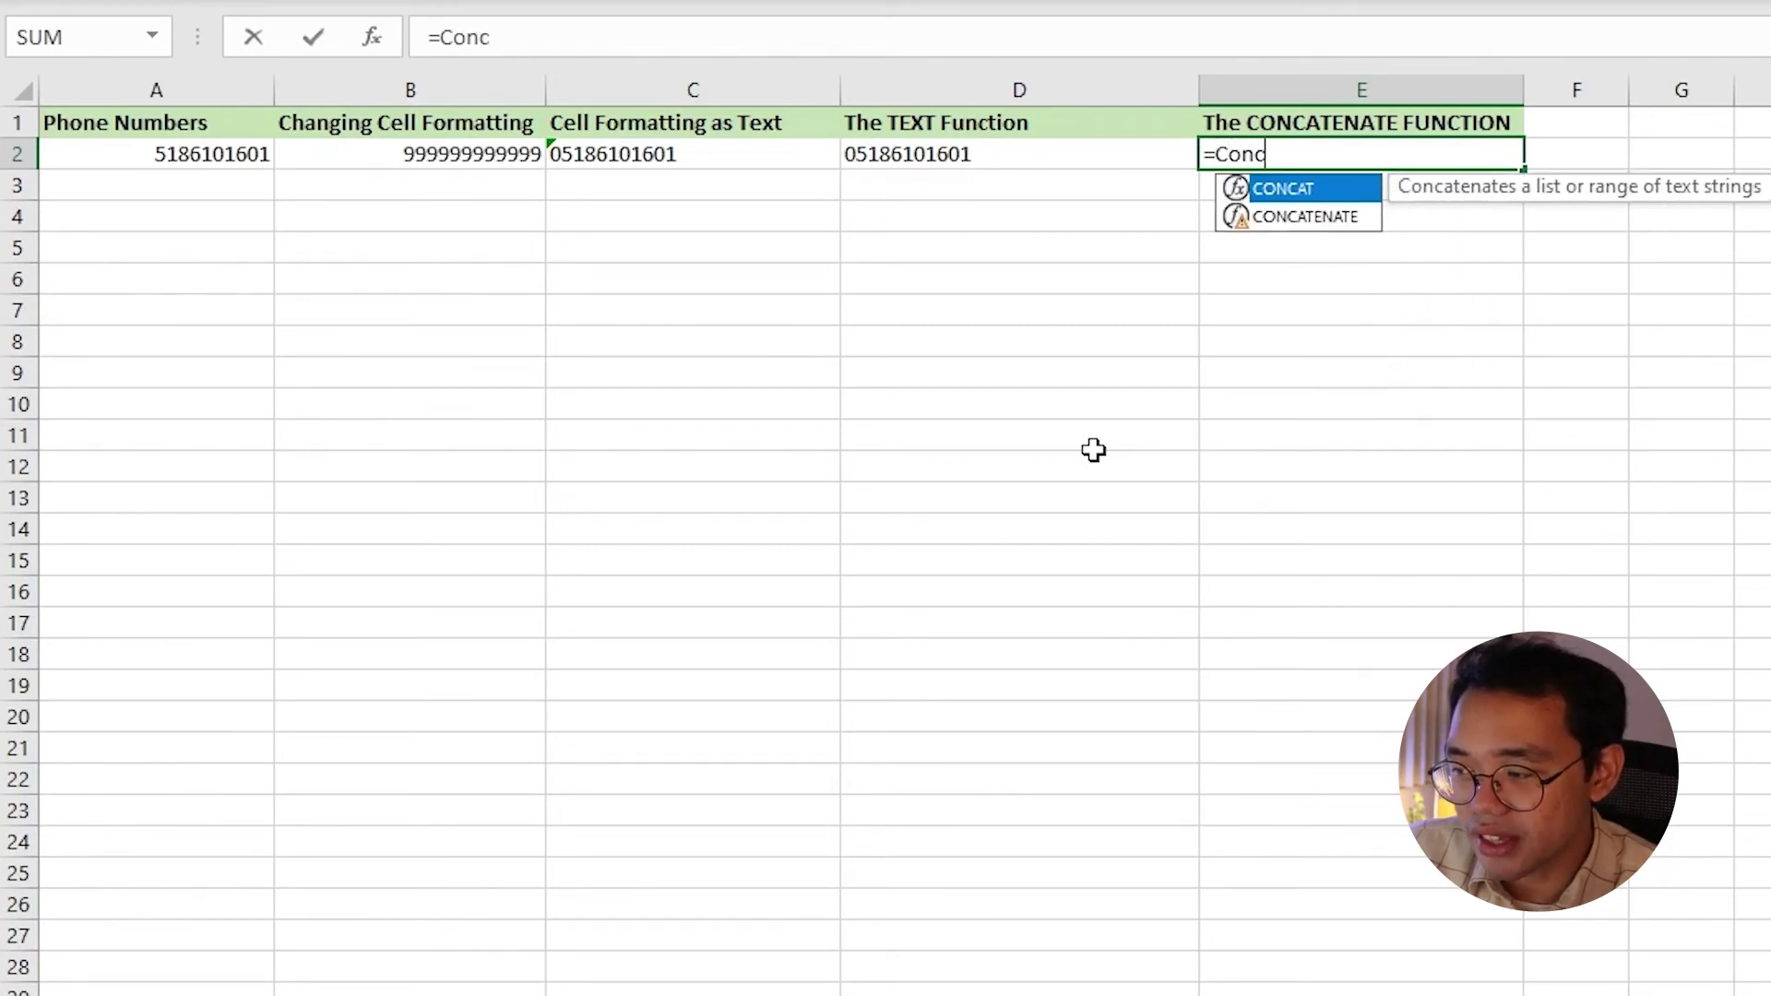
key(Down)
key(Tab)
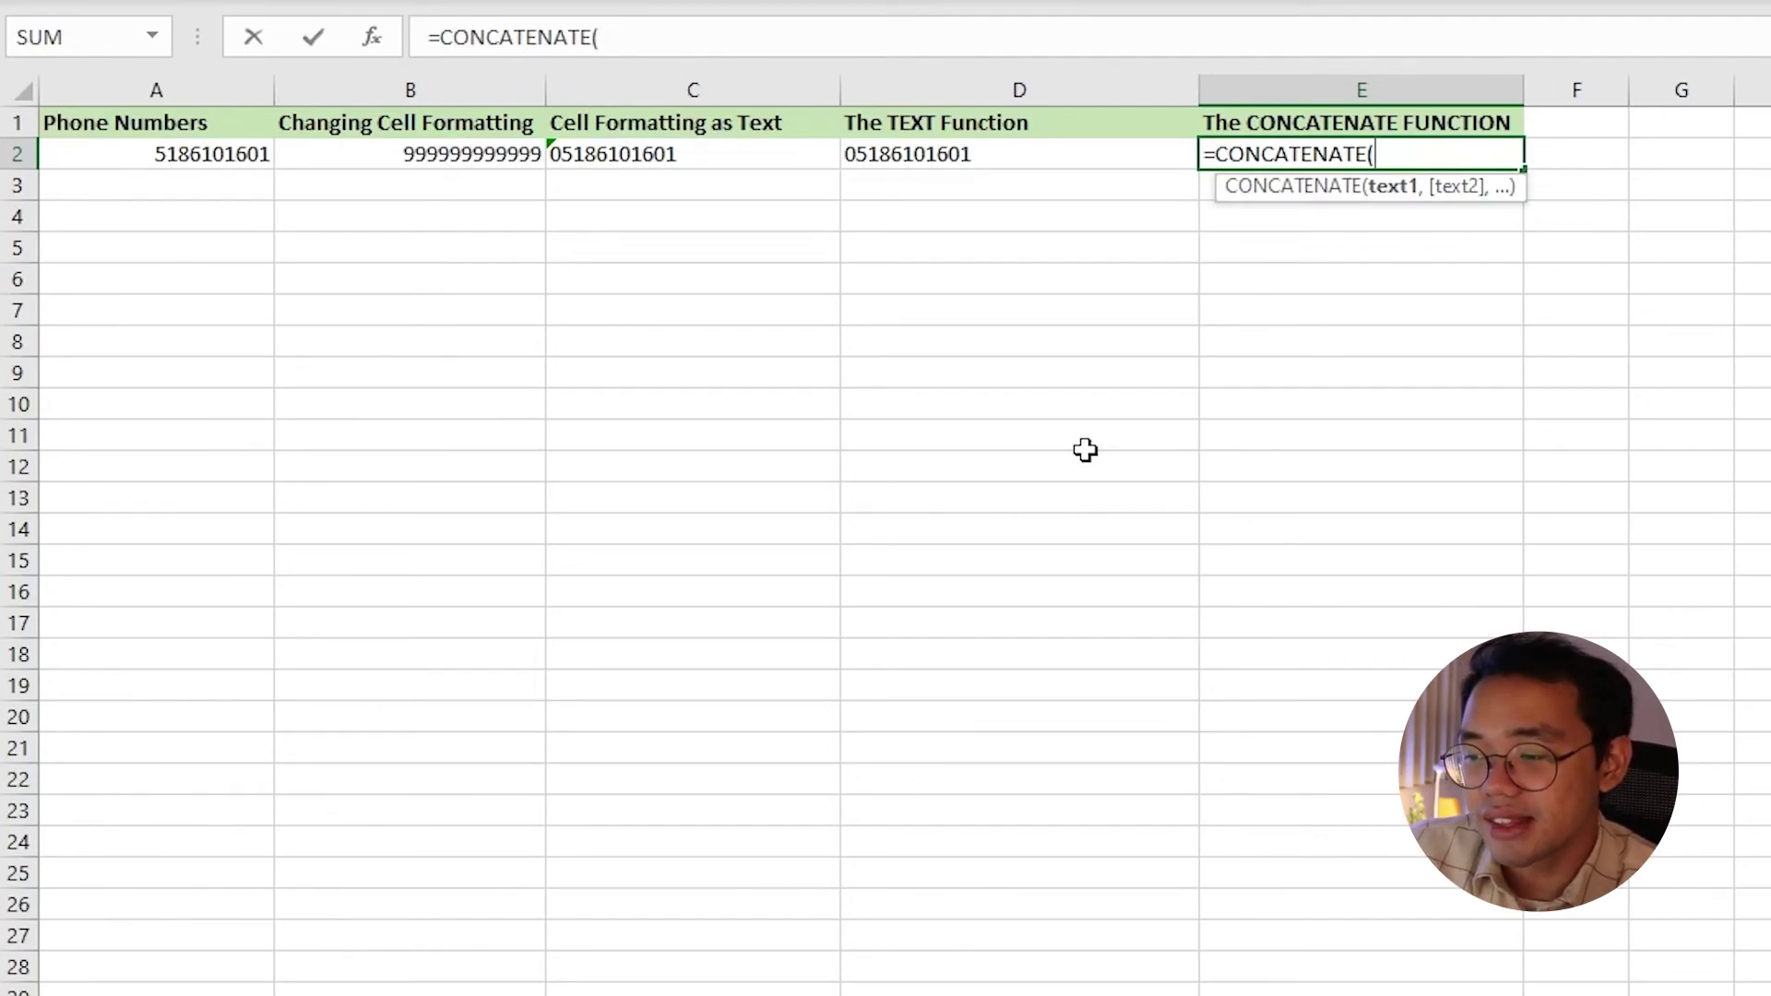
text(")
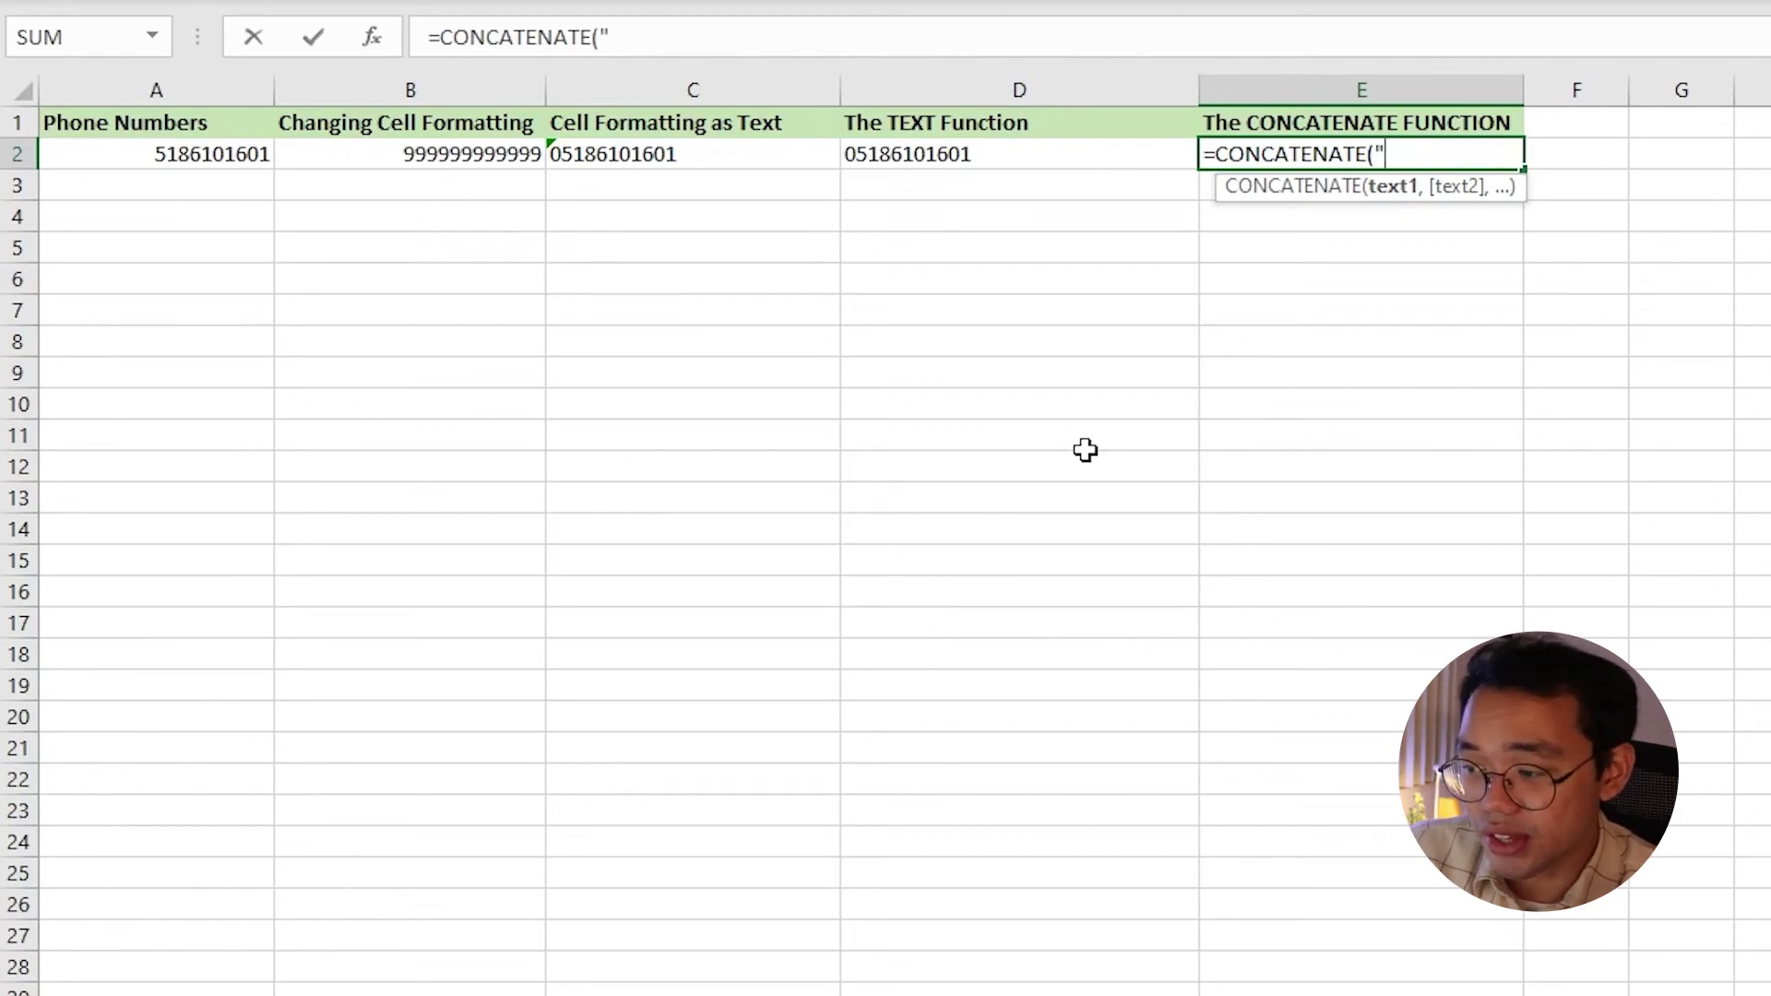
text(000)
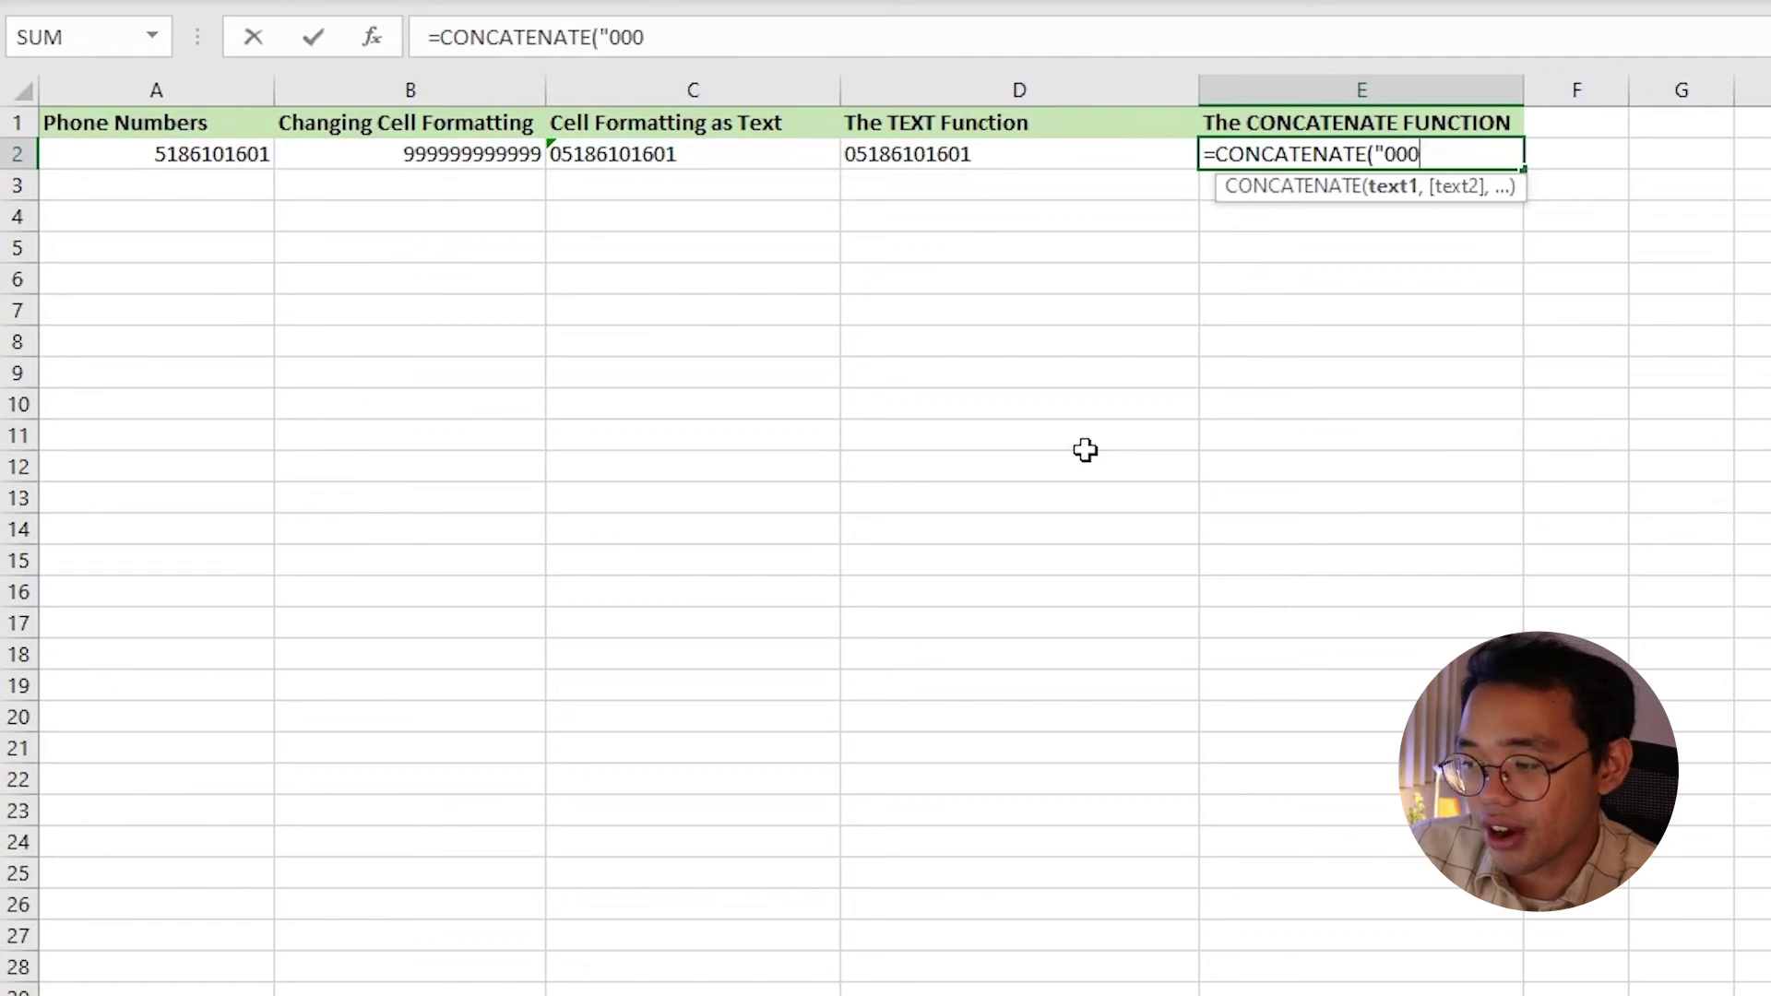
text(",)
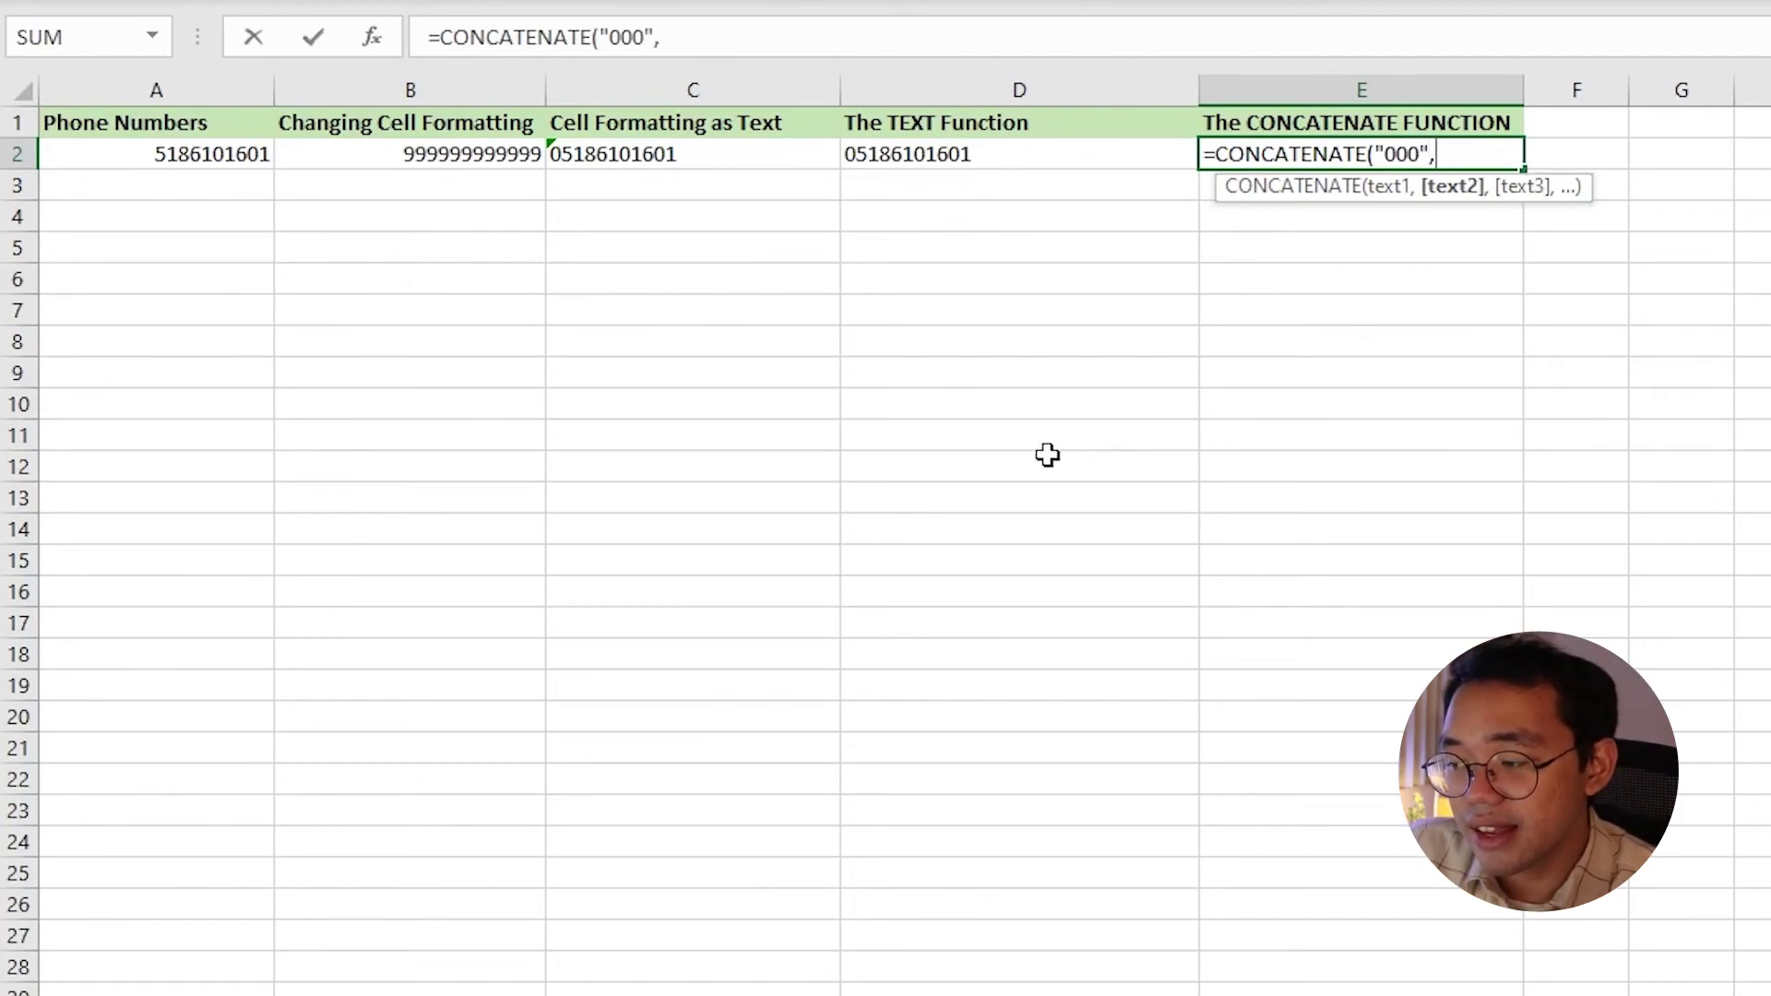
click(207, 158)
key(Return)
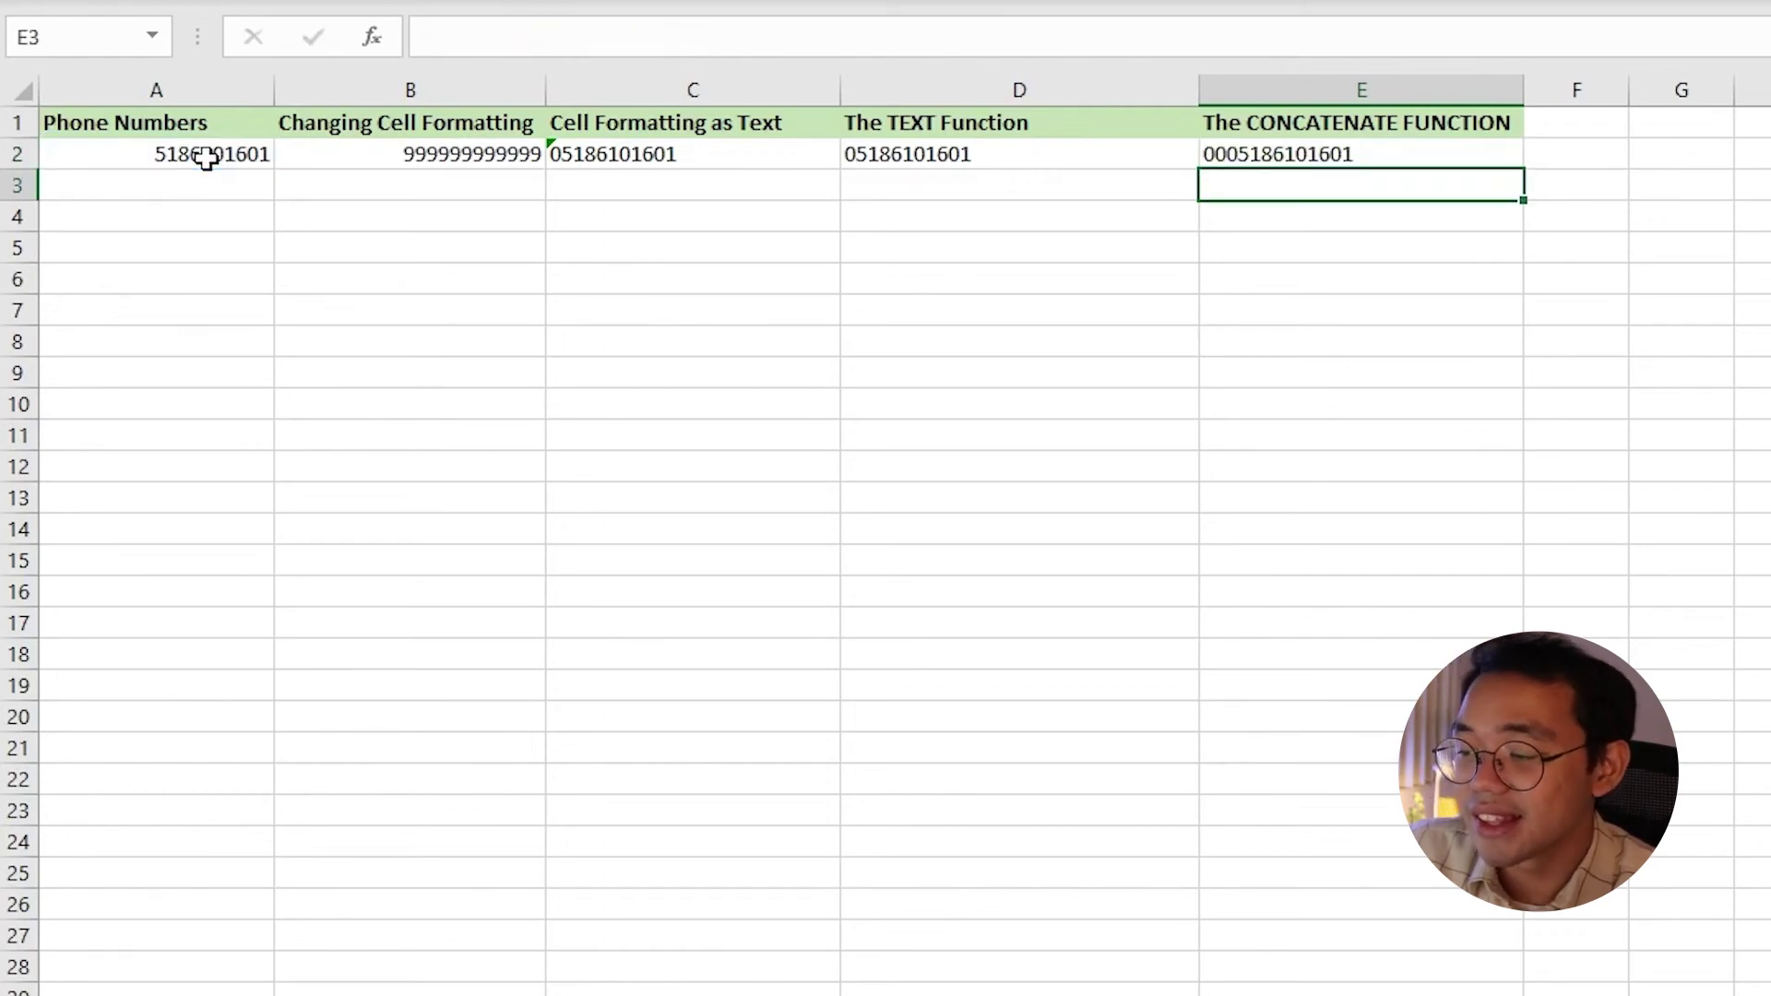
click(1448, 161)
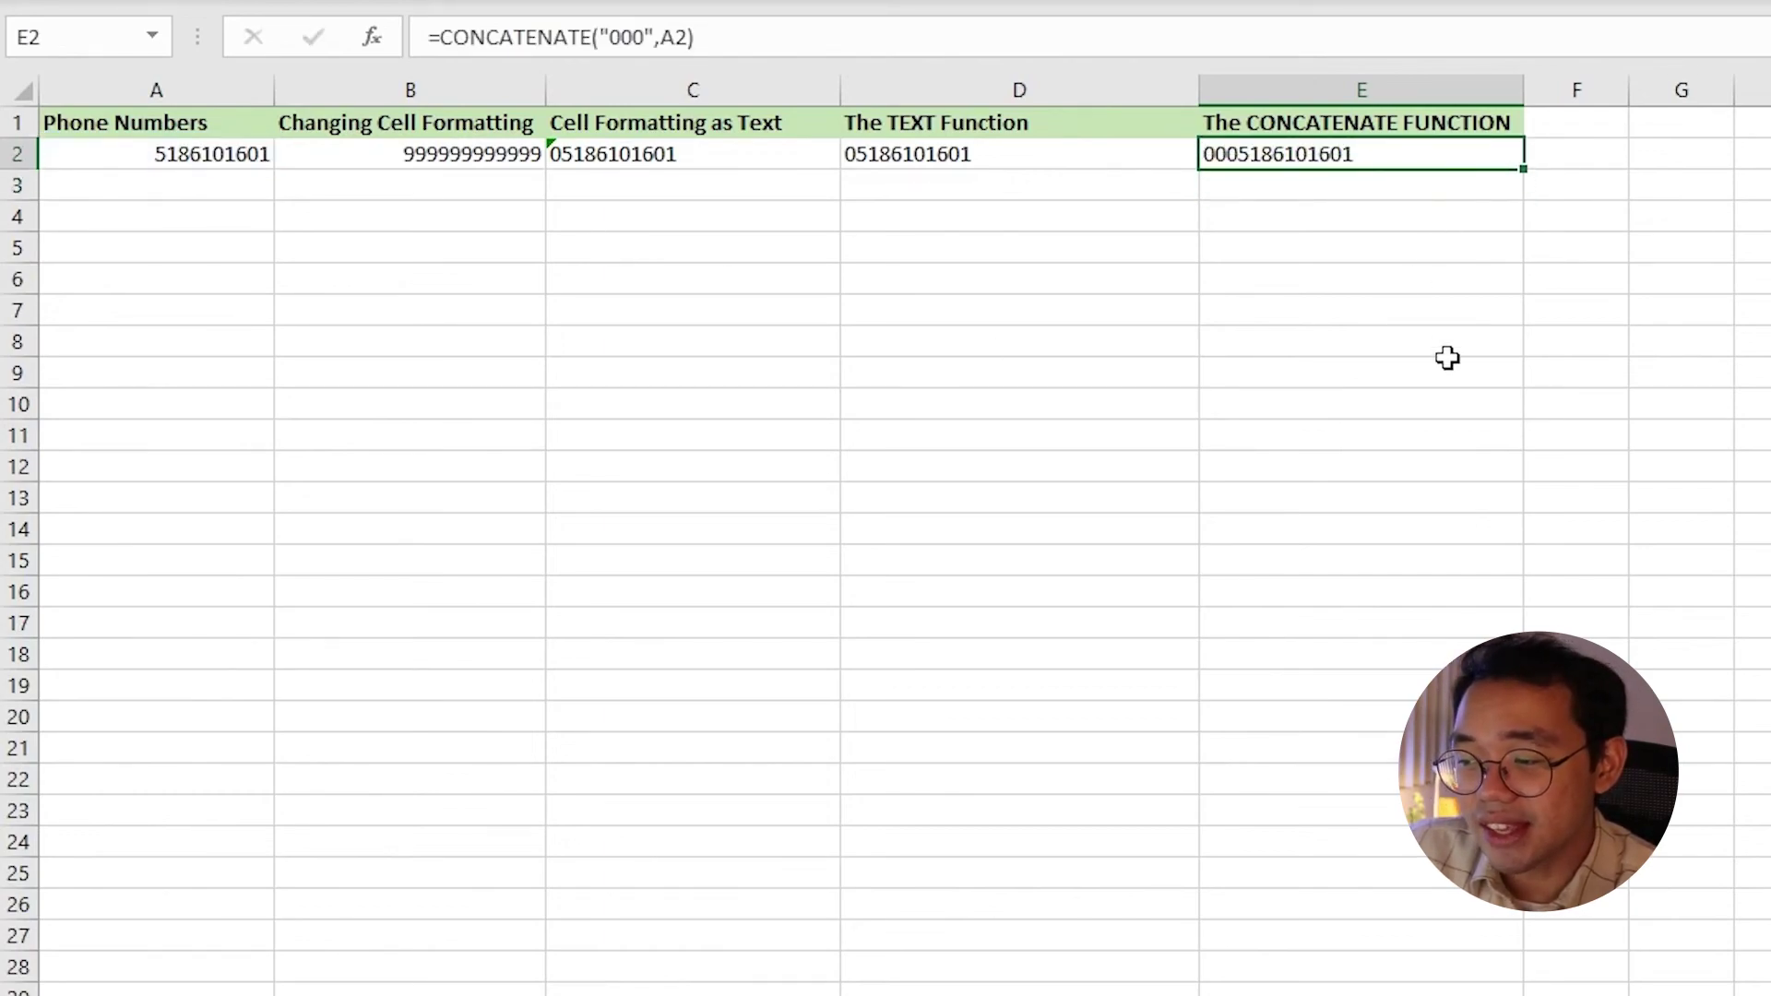